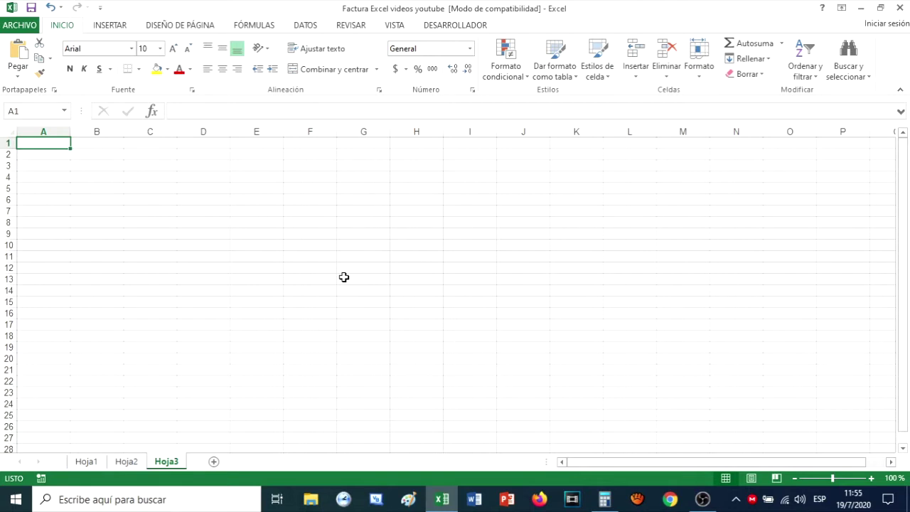
{"action": "left_click", "coordinate": [6, 165]}
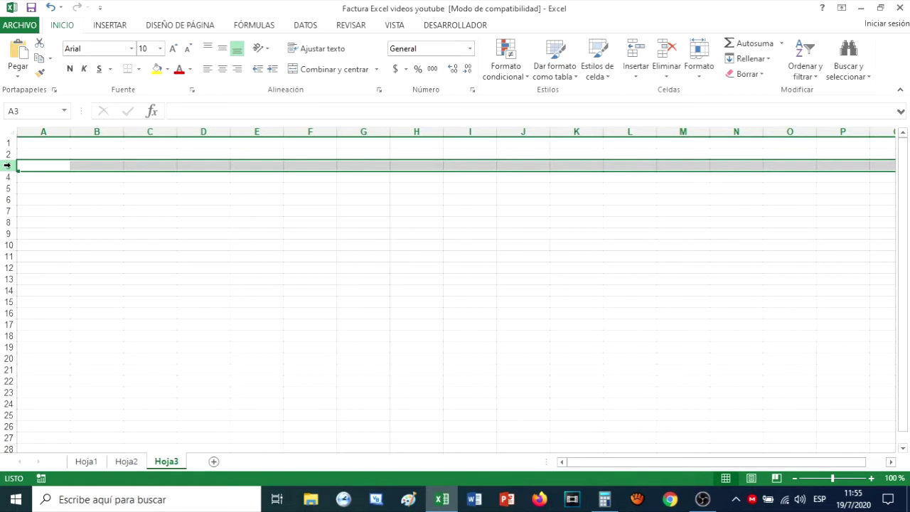
{"action": "left_click", "coordinate": [107, 177]}
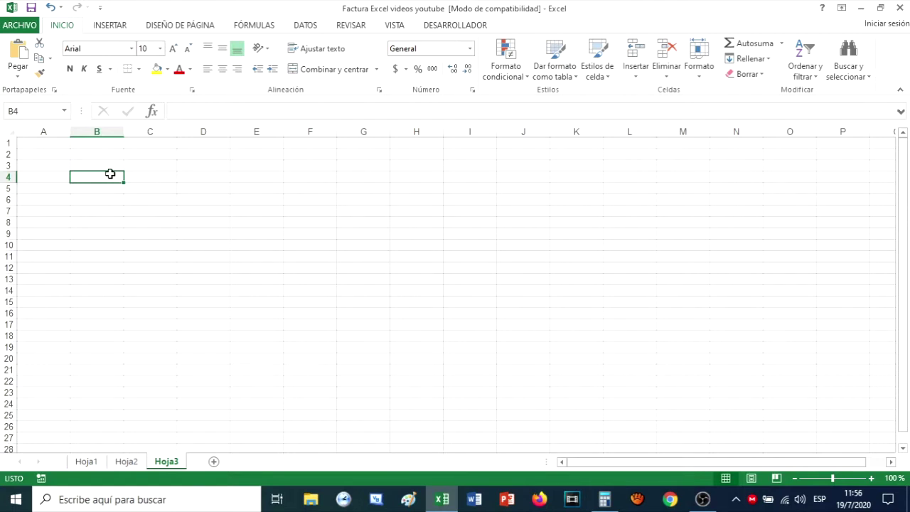
{"action": "left_click", "coordinate": [34, 111]}
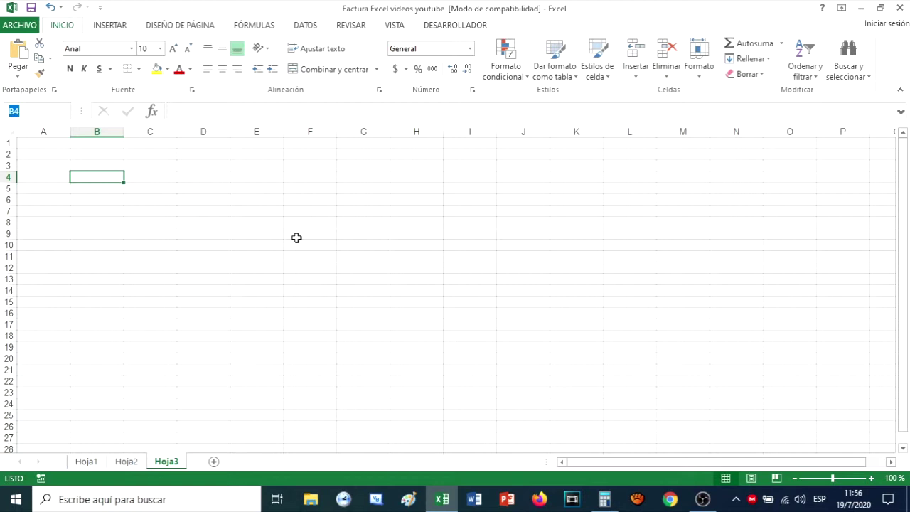
{"action": "left_click", "coordinate": [297, 237]}
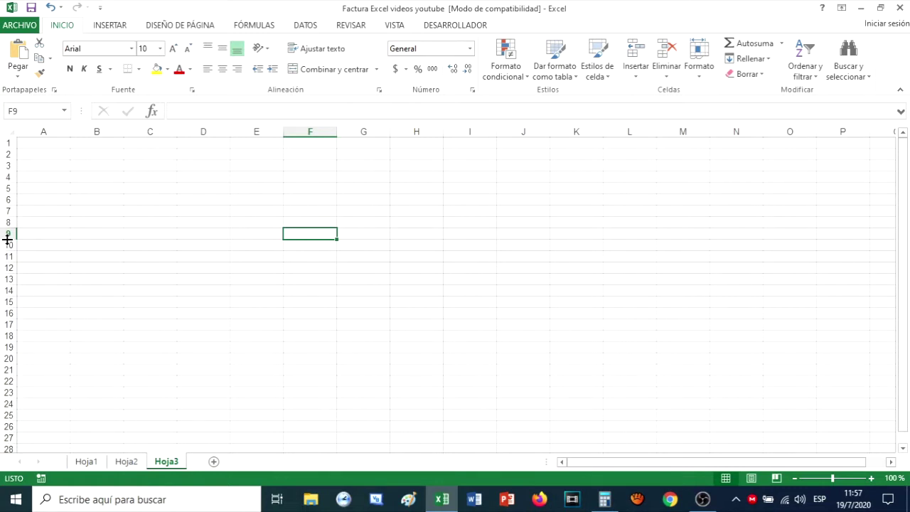
{"action": "key", "text": "ctrl+End"}
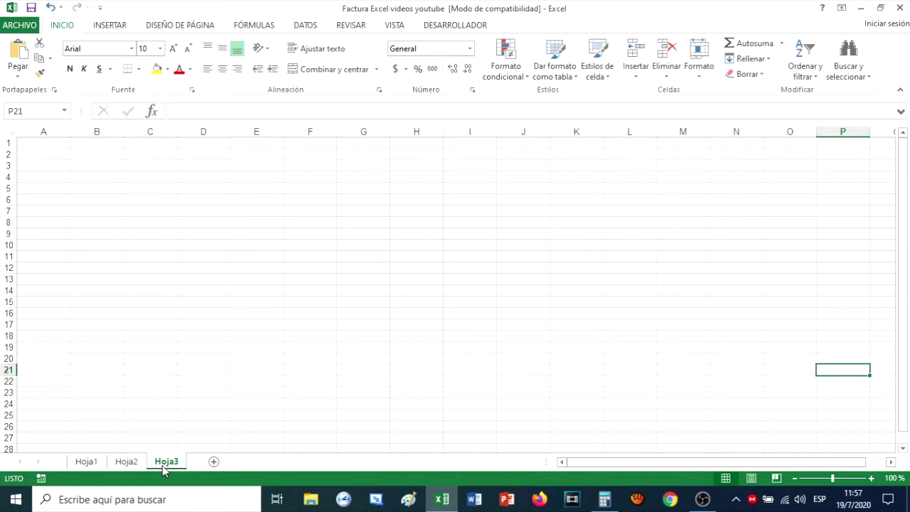
Step: Add two new worksheets to the workbook, then return to Hoja3 and select column A
{"action": "key", "text": "shift+F11"}
{"action": "key", "text": "shift+F11"}
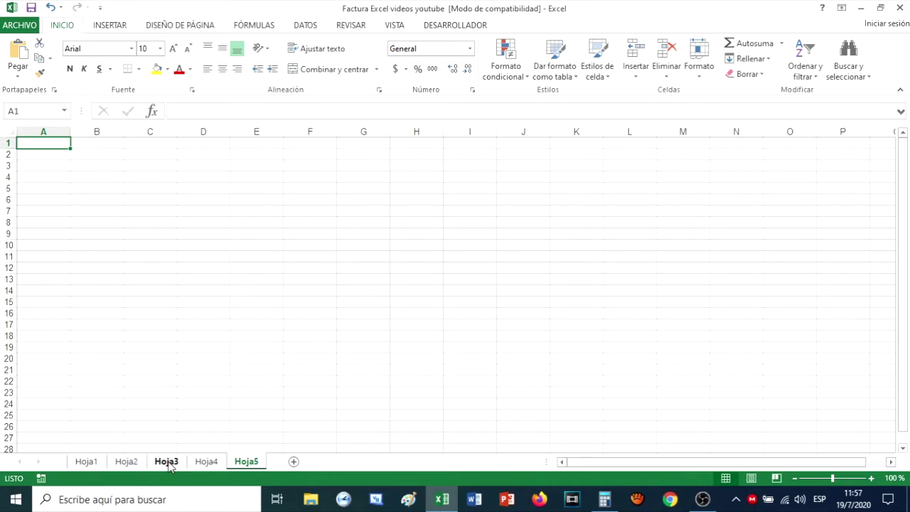
{"action": "left_click", "coordinate": [168, 462]}
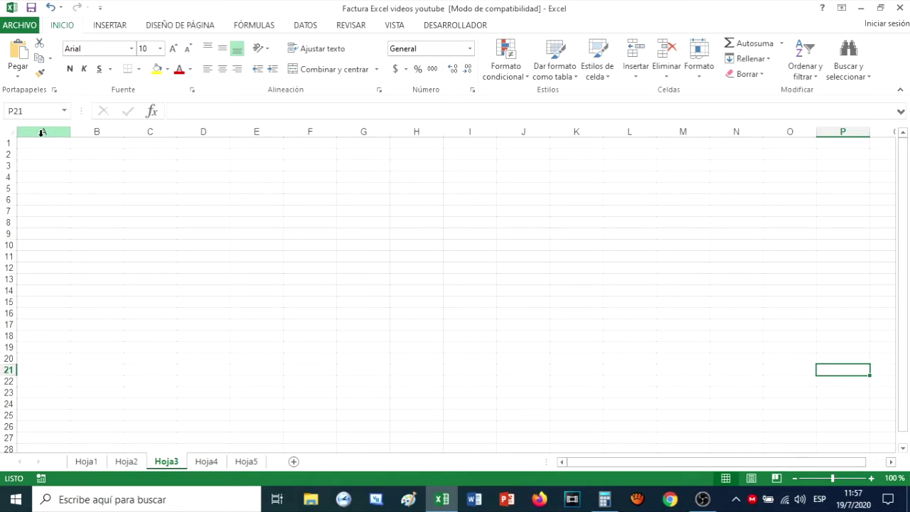
{"action": "left_click", "coordinate": [42, 133]}
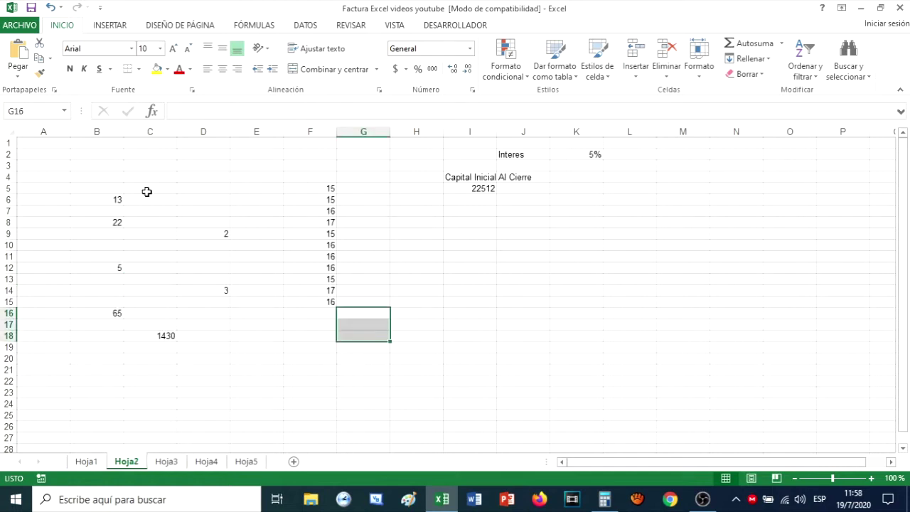
Step: On sheet Hoja2, enter the fixed-number formula =13+22 in cell C3
{"action": "left_click", "coordinate": [111, 201]}
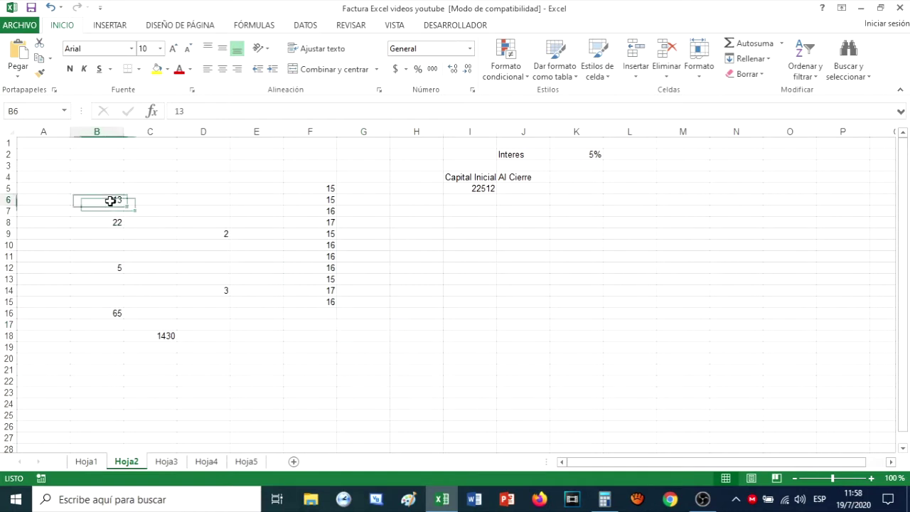
{"action": "left_click", "coordinate": [112, 222]}
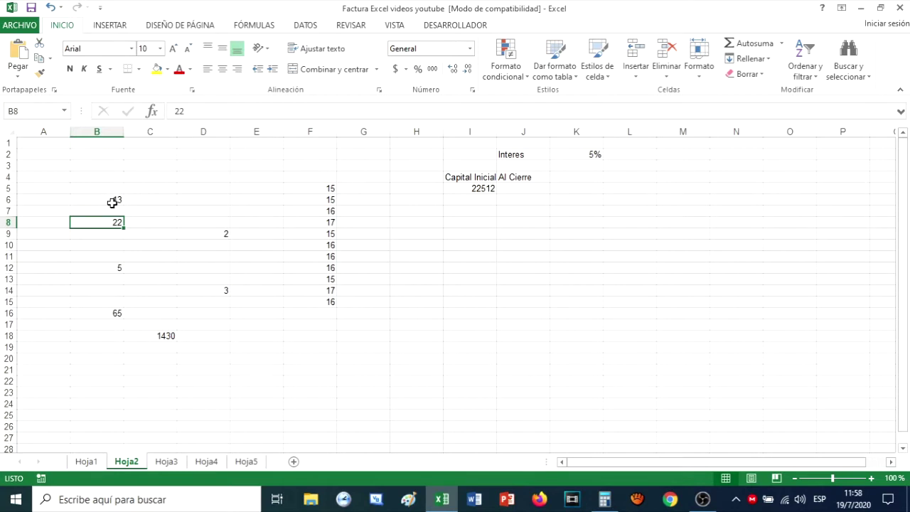
{"action": "left_click", "coordinate": [139, 168]}
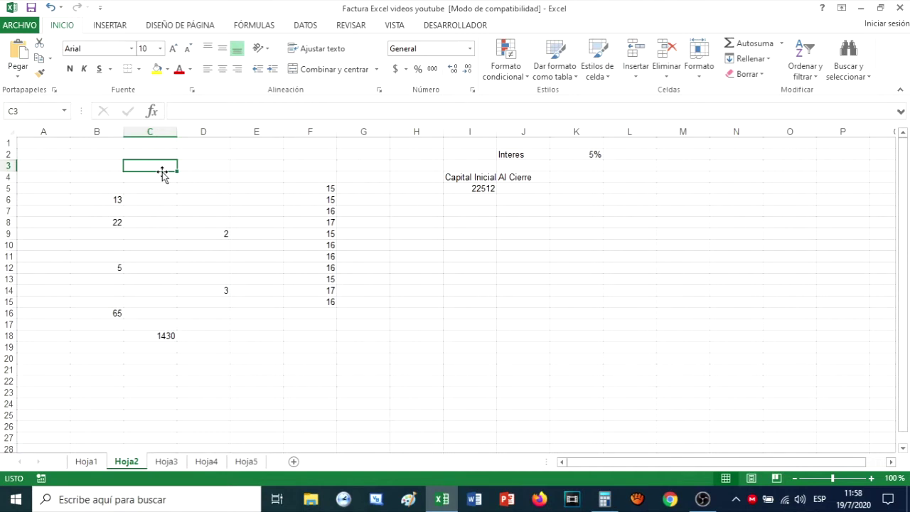
{"action": "type", "text": "="}
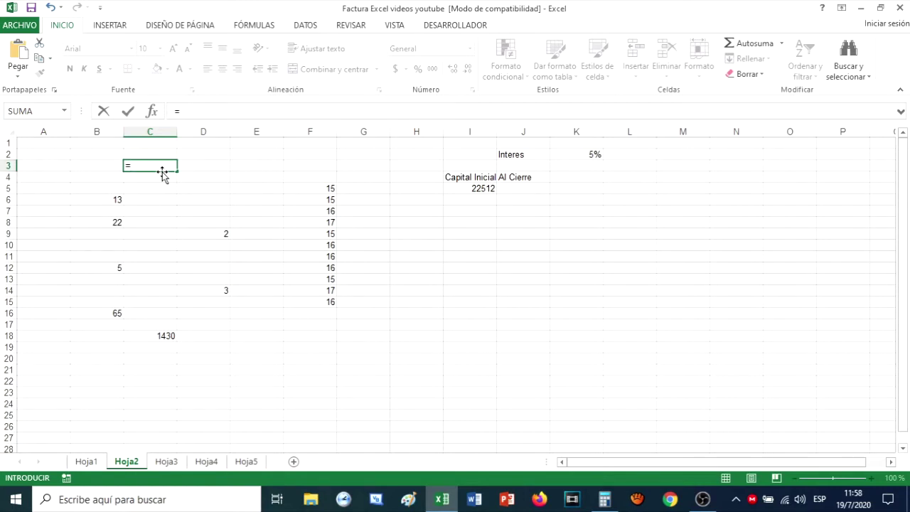
{"action": "type", "text": "13+22"}
{"action": "key", "text": "ctrl+Return"}
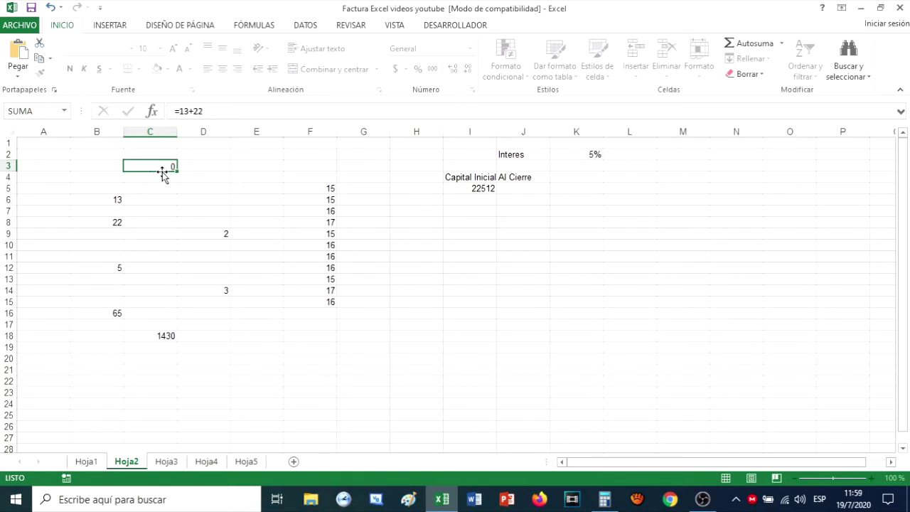
{"action": "key", "text": "Return"}
{"action": "left_click", "coordinate": [163, 166]}
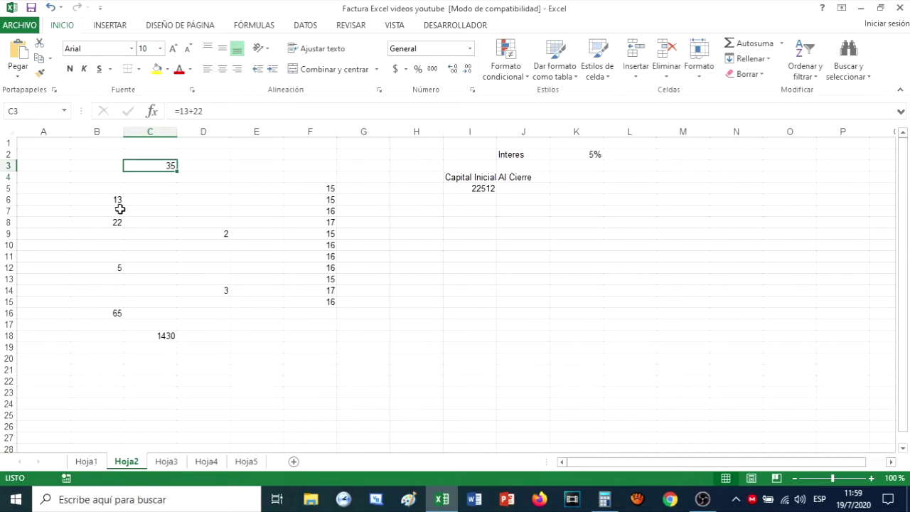
Step: Enter a formula in cell D3 that adds cells B6 and B8 by reference, =B6+B8
{"action": "left_click", "coordinate": [202, 166]}
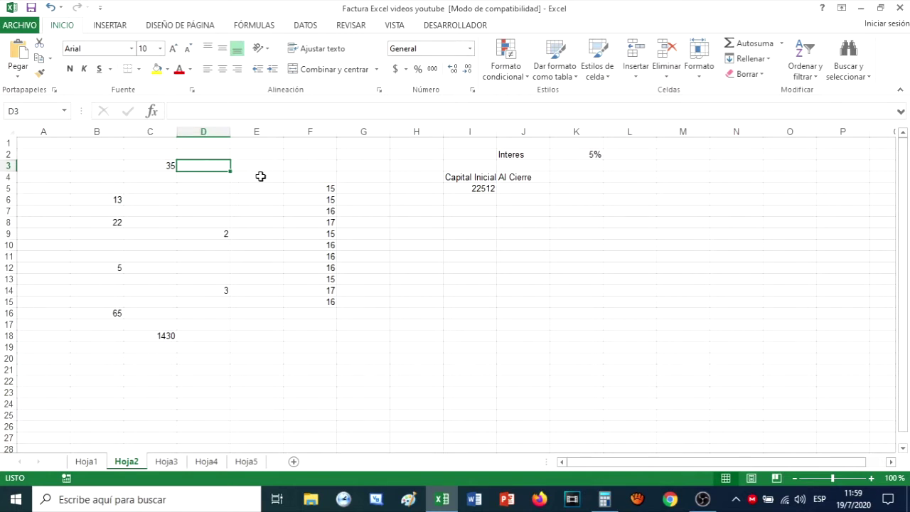
{"action": "type", "text": "="}
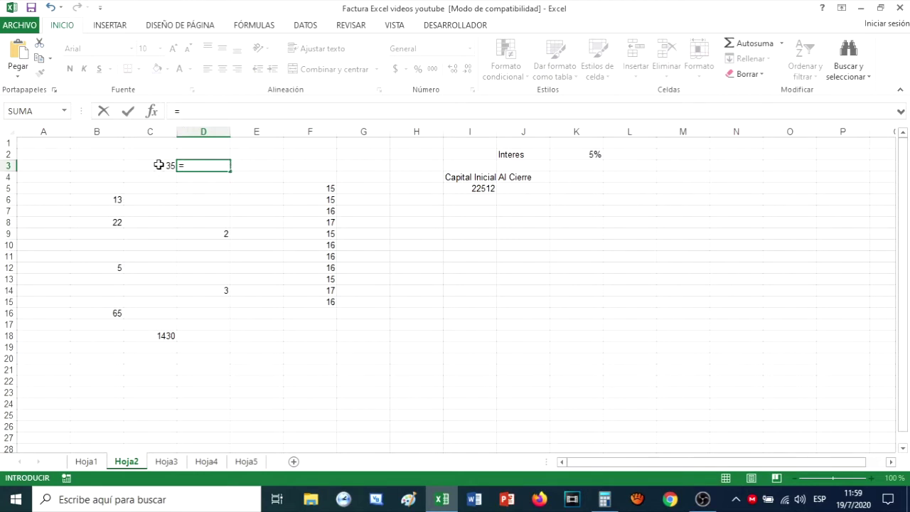
{"action": "left_click", "coordinate": [112, 199]}
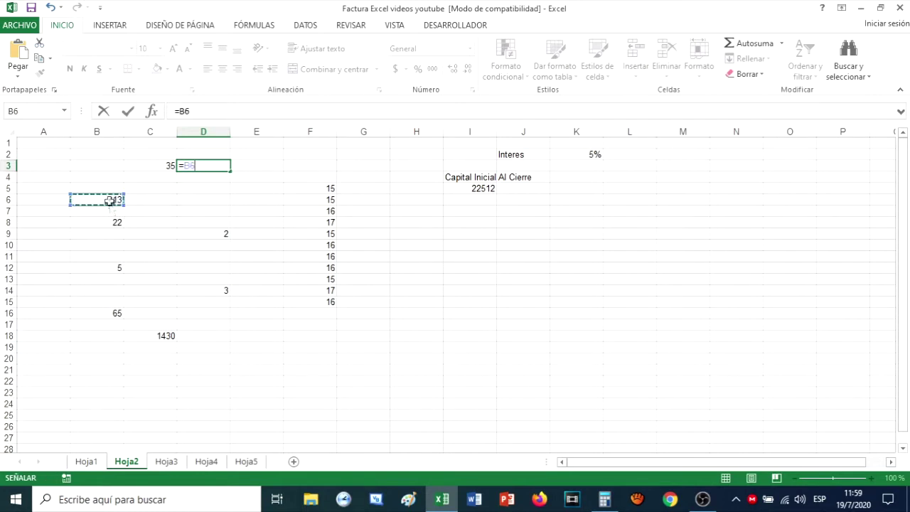
{"action": "type", "text": "+"}
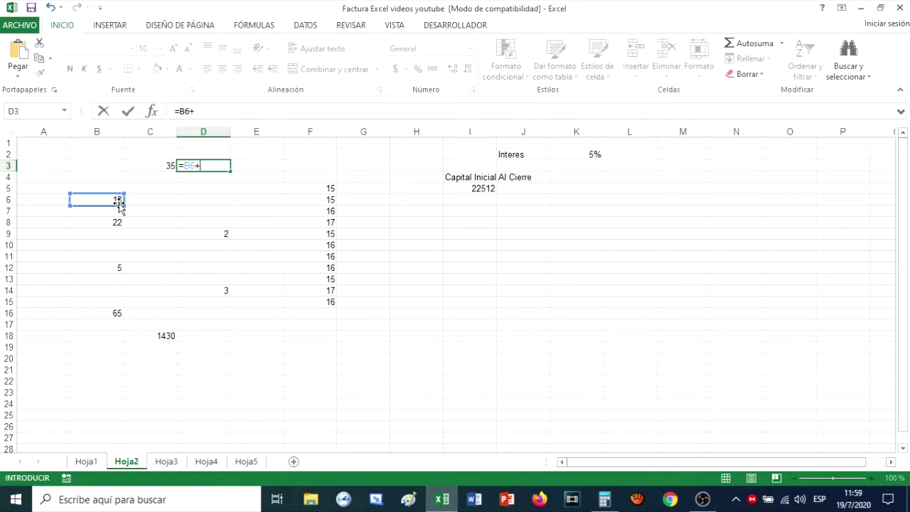
{"action": "left_click", "coordinate": [118, 224]}
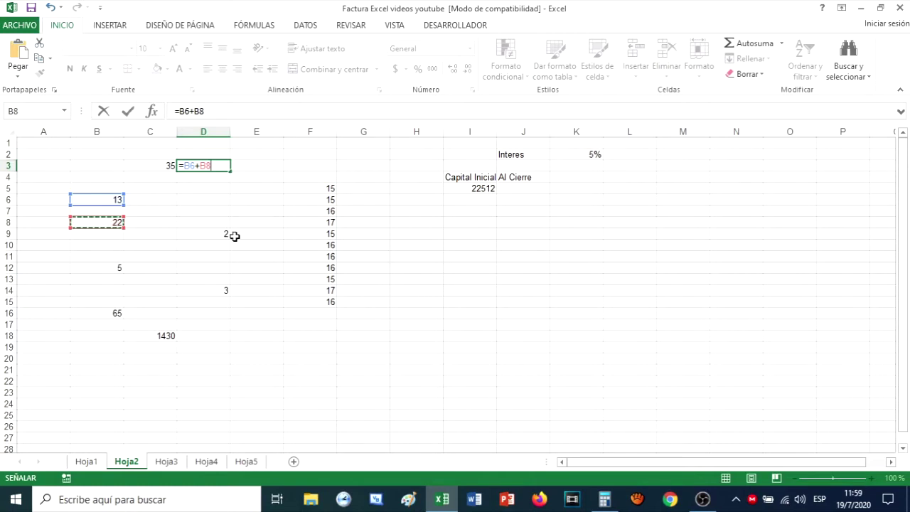
{"action": "key", "text": "Return"}
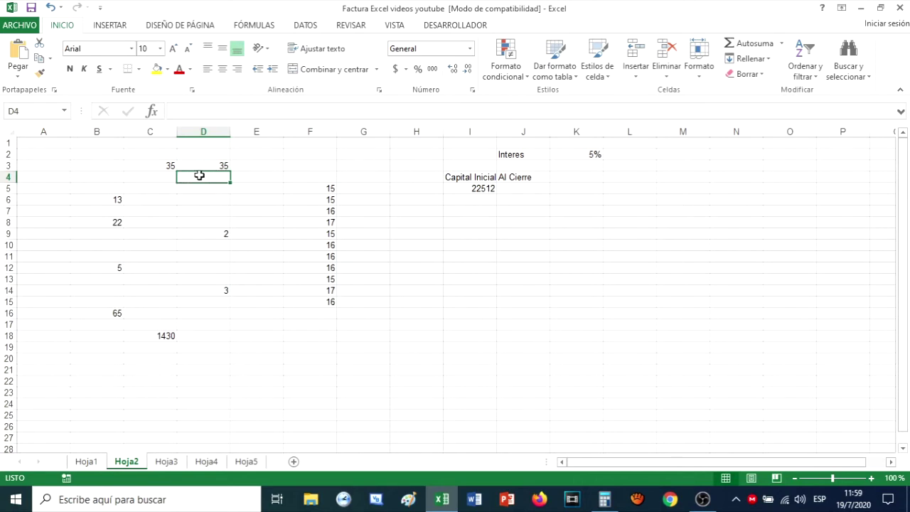
Step: Set cell B6 to 15 and inspect the formulas in D3 and C3 to compare them
{"action": "left_click", "coordinate": [113, 197]}
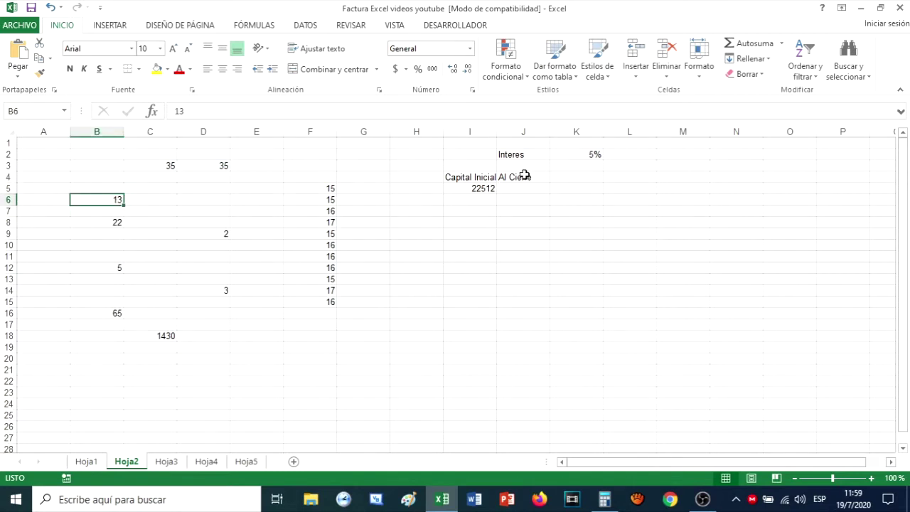
{"action": "type", "text": "15"}
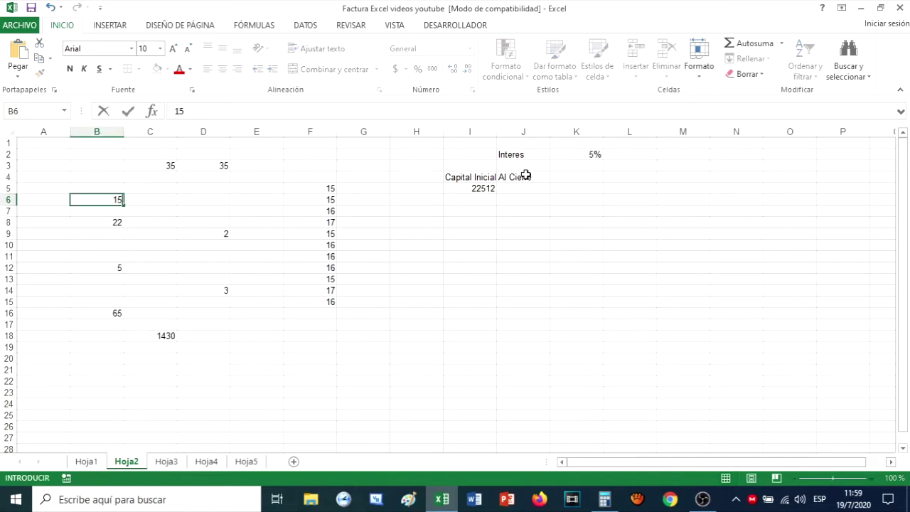
{"action": "key", "text": "Return"}
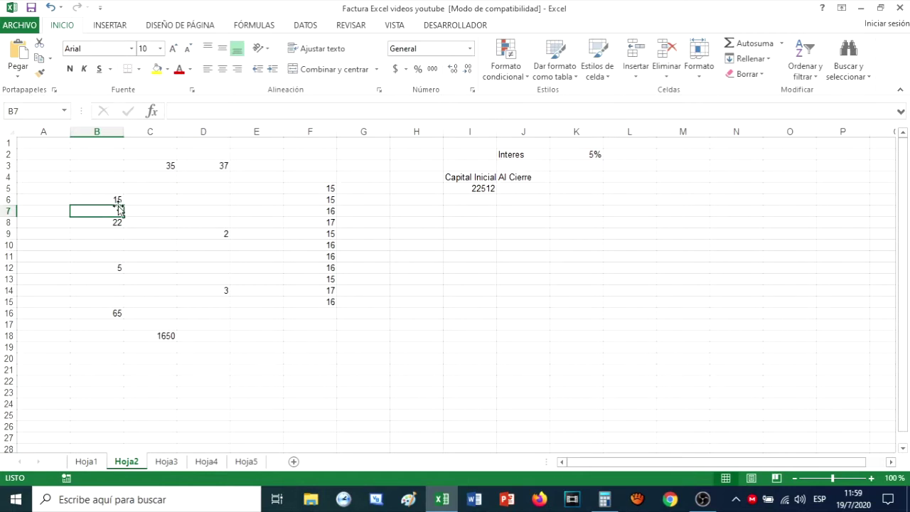
{"action": "left_click", "coordinate": [220, 166]}
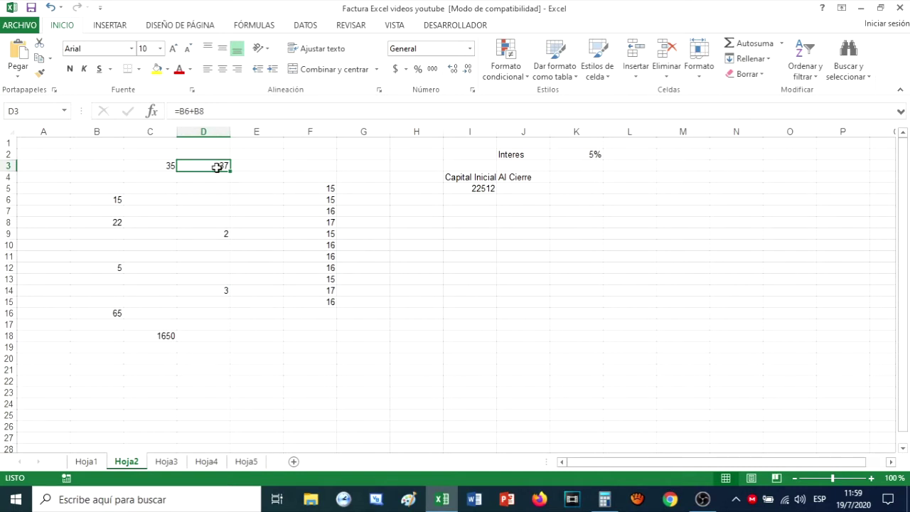
{"action": "left_click", "coordinate": [158, 168]}
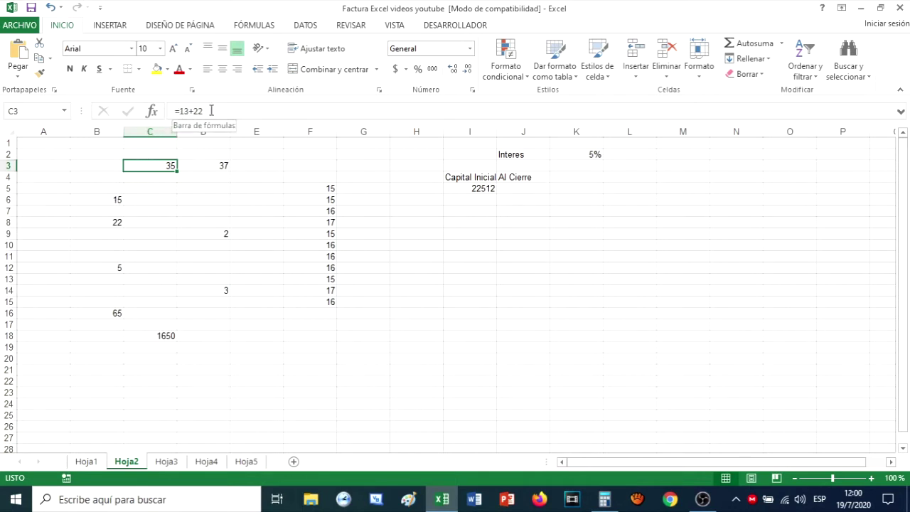
Step: Set the value of cell B8 to 25
{"action": "left_click_drag", "start_coordinate": [172, 166], "coordinate": [117, 204]}
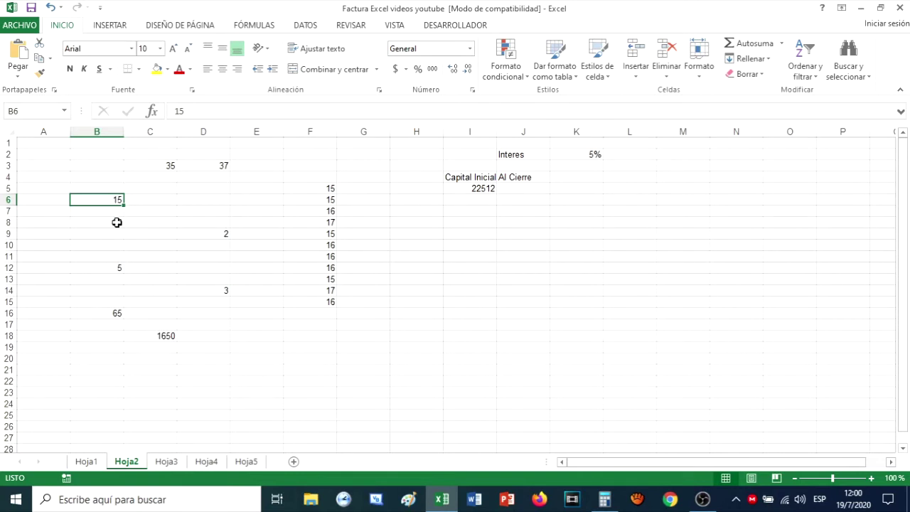
{"action": "left_click", "coordinate": [117, 222]}
{"action": "type", "text": "25"}
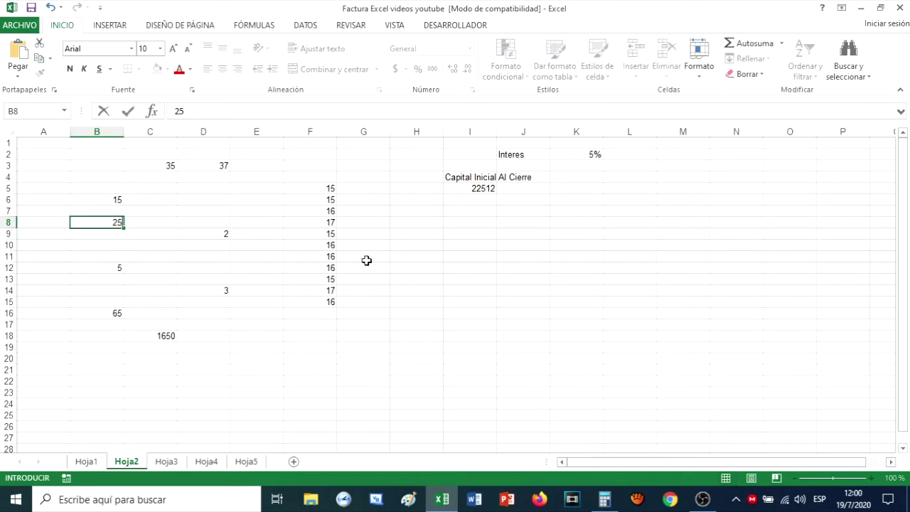
{"action": "key", "text": "Return"}
Step: Erase the fixed-number formula from cell C3, leaving the cell empty
{"action": "left_click", "coordinate": [171, 165]}
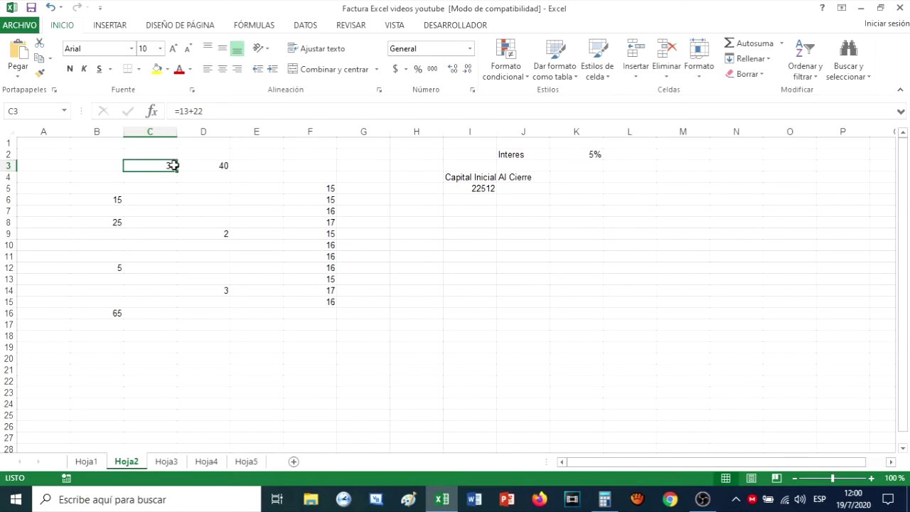
{"action": "left_click", "coordinate": [215, 112]}
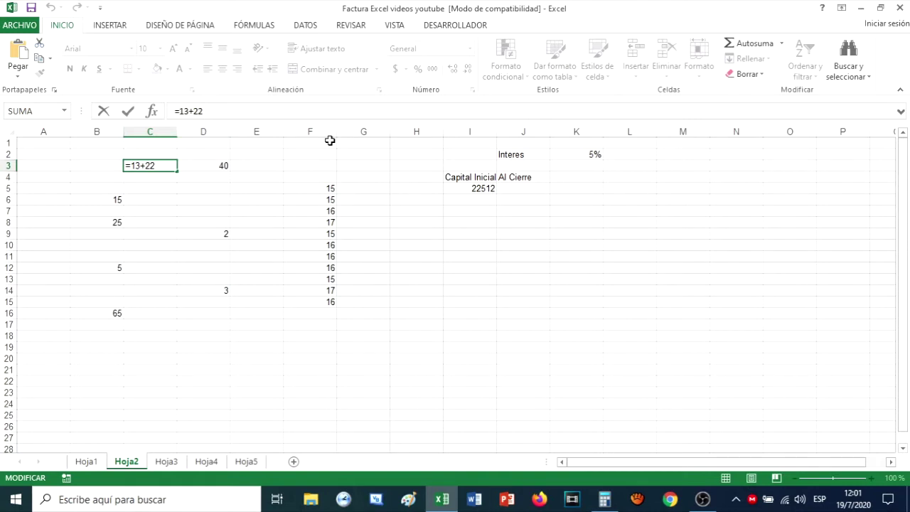
{"action": "key", "text": "BackSpace"}
{"action": "key", "text": "BackSpace"}
{"action": "key", "text": "BackSpace"}
{"action": "key", "text": "BackSpace"}
{"action": "key", "text": "BackSpace"}
{"action": "key", "text": "BackSpace"}
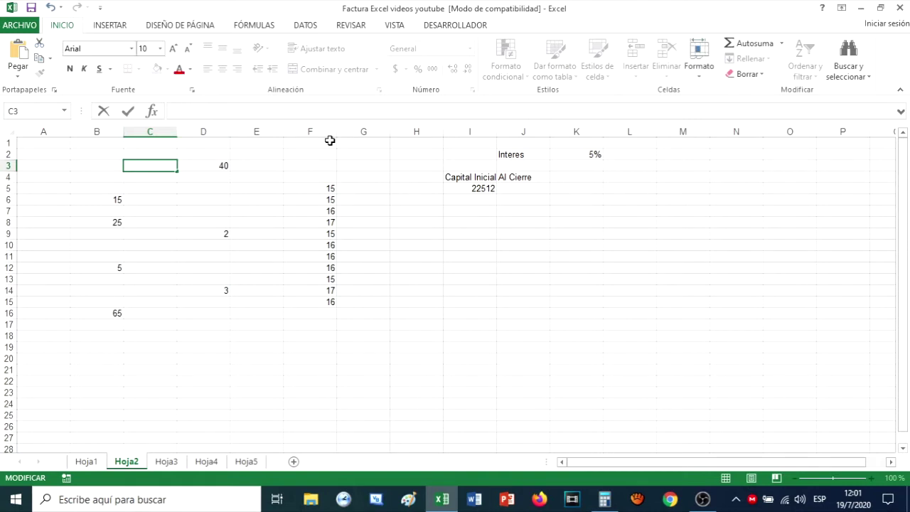
Step: Extend the formula in cell D3 with the cells B12 and B16, making it =B6+B8+B12+B16
{"action": "left_click", "coordinate": [210, 164]}
{"action": "left_click", "coordinate": [222, 111]}
{"action": "type", "text": "+"}
{"action": "left_click", "coordinate": [106, 267]}
{"action": "type", "text": "+"}
{"action": "left_click", "coordinate": [107, 314]}
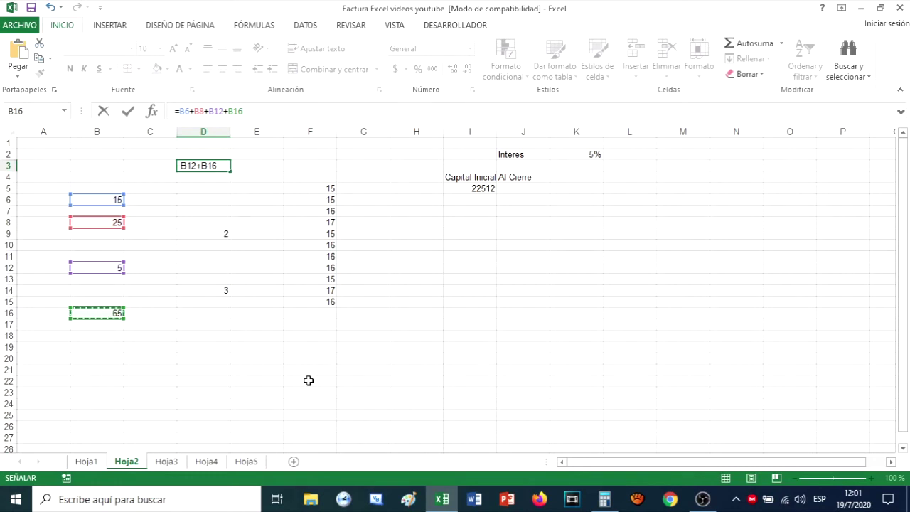
{"action": "key", "text": "Return"}
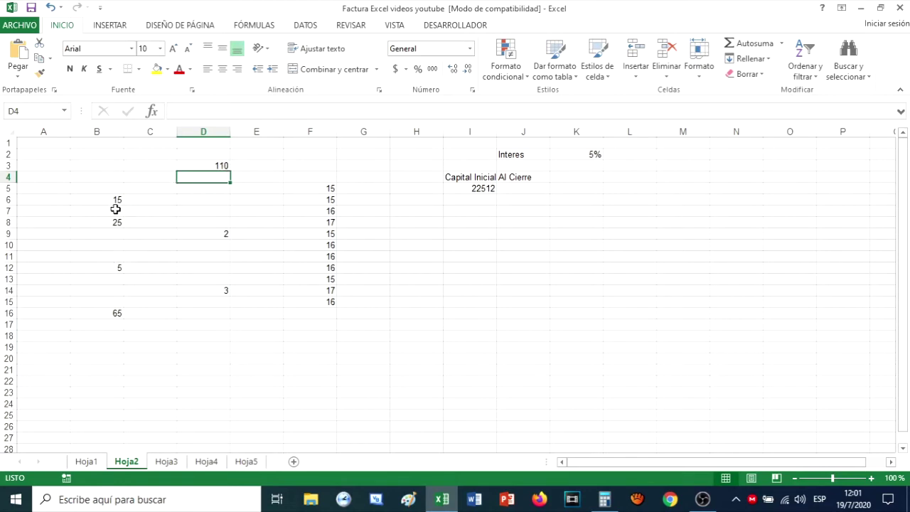
Step: Switch to the Windows Calculator, add 15 + 25 + 5 + 65 to check the sum in D3, and return to the worksheet
{"action": "left_click", "coordinate": [605, 500]}
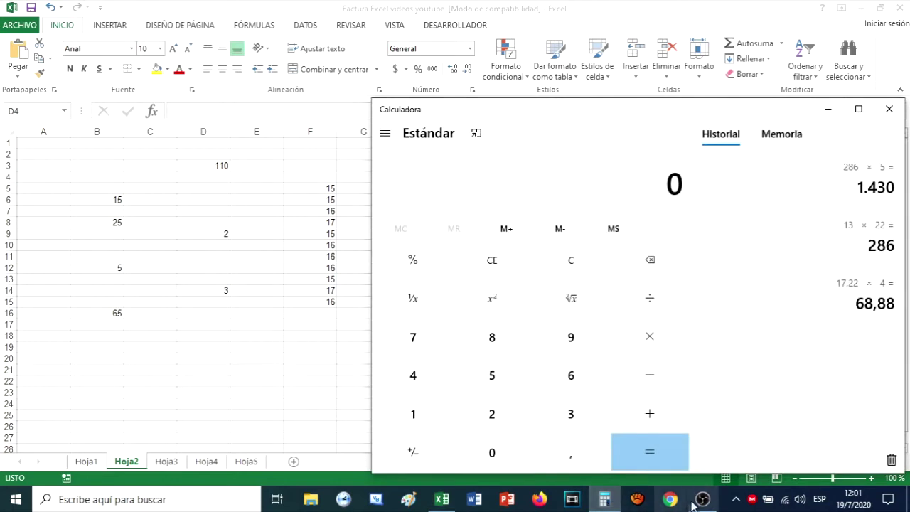
{"action": "type", "text": "15"}
{"action": "key", "text": "plus"}
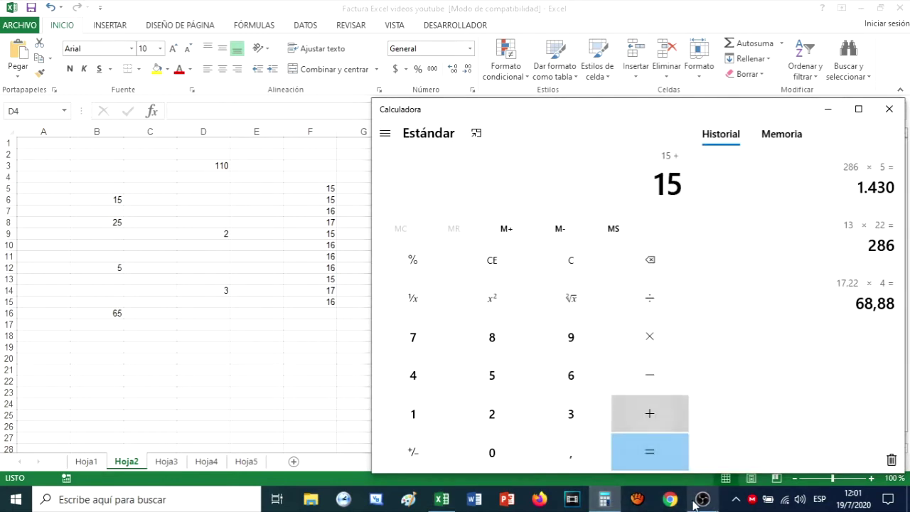
{"action": "type", "text": "25"}
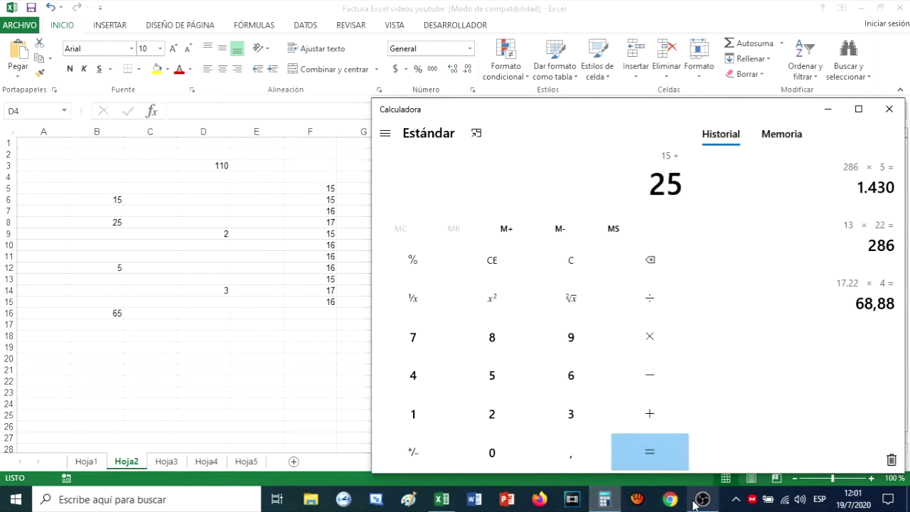
{"action": "key", "text": "plus"}
{"action": "type", "text": "5"}
{"action": "key", "text": "plus"}
{"action": "type", "text": "65"}
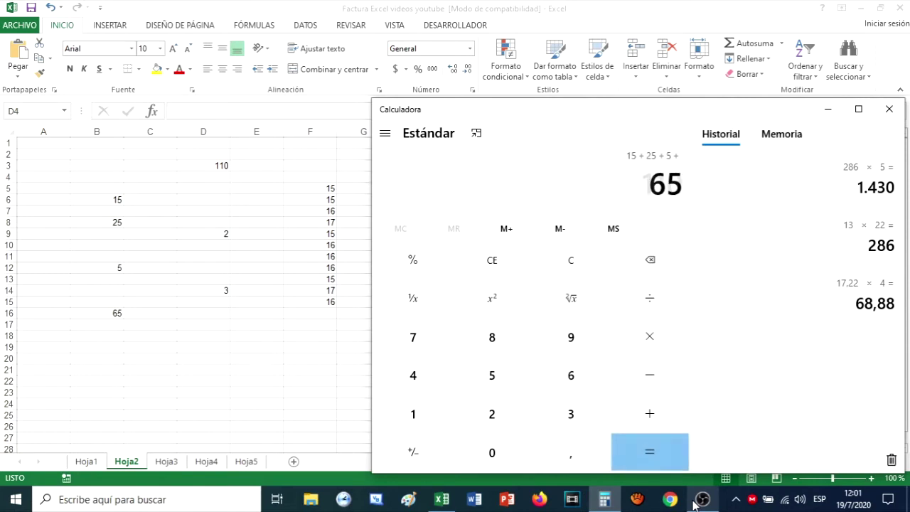
{"action": "key", "text": "Return"}
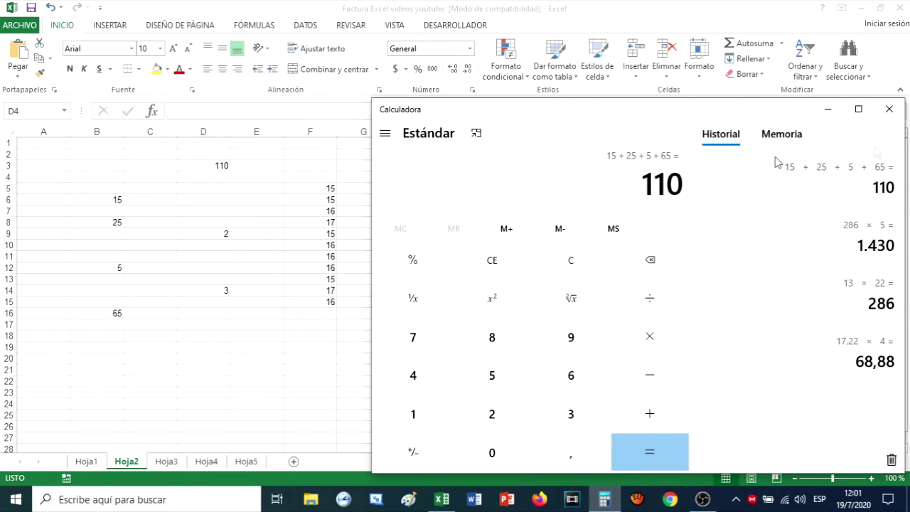
{"action": "left_click", "coordinate": [827, 109]}
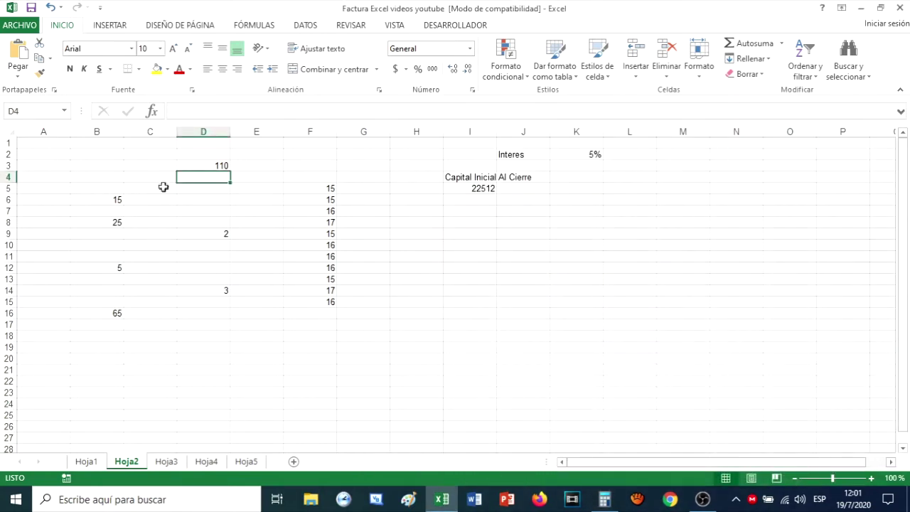
Step: Examine the formula in cell D3 and the values it adds within the range B6:B16
{"action": "left_click", "coordinate": [202, 166]}
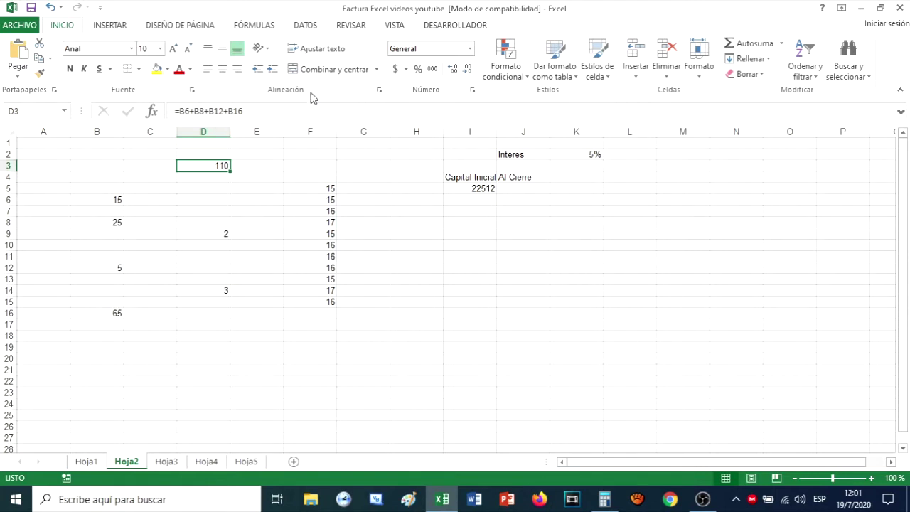
{"action": "left_click", "coordinate": [191, 182]}
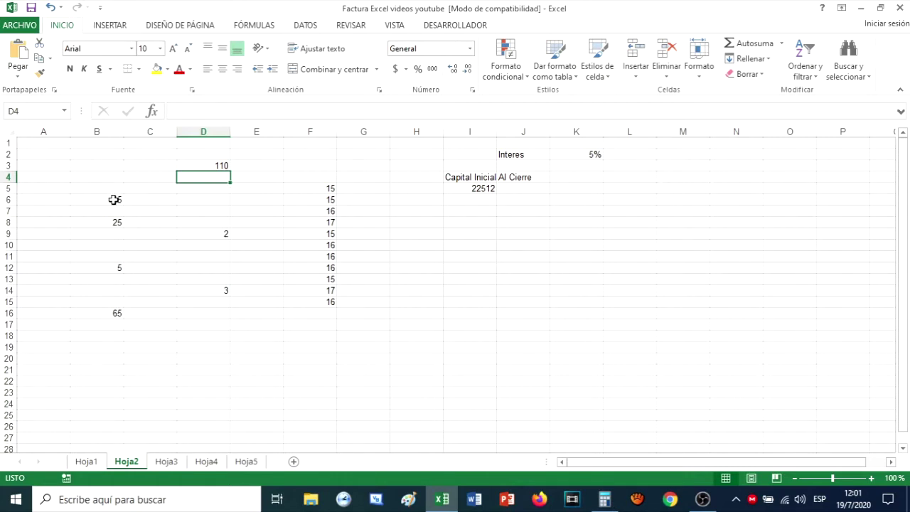
{"action": "left_click_drag", "start_coordinate": [114, 199], "coordinate": [124, 318]}
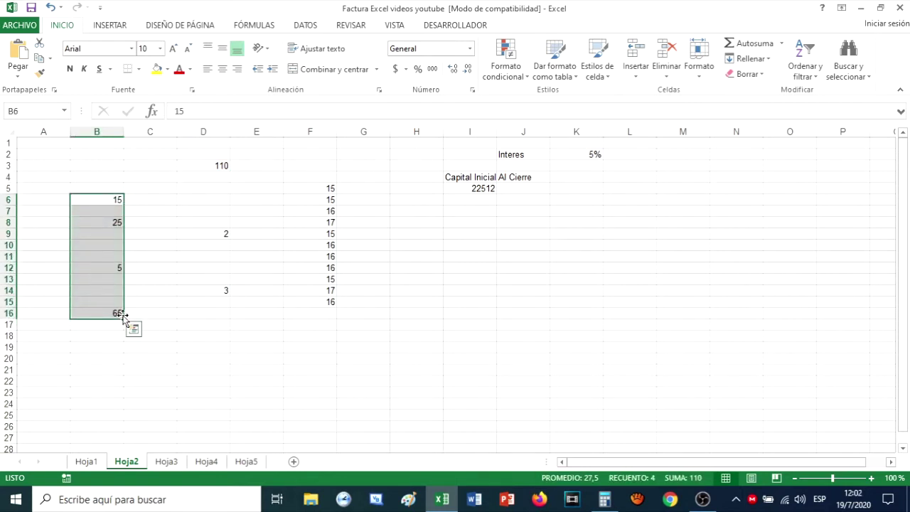
{"action": "left_click", "coordinate": [96, 201]}
{"action": "left_click", "coordinate": [91, 314]}
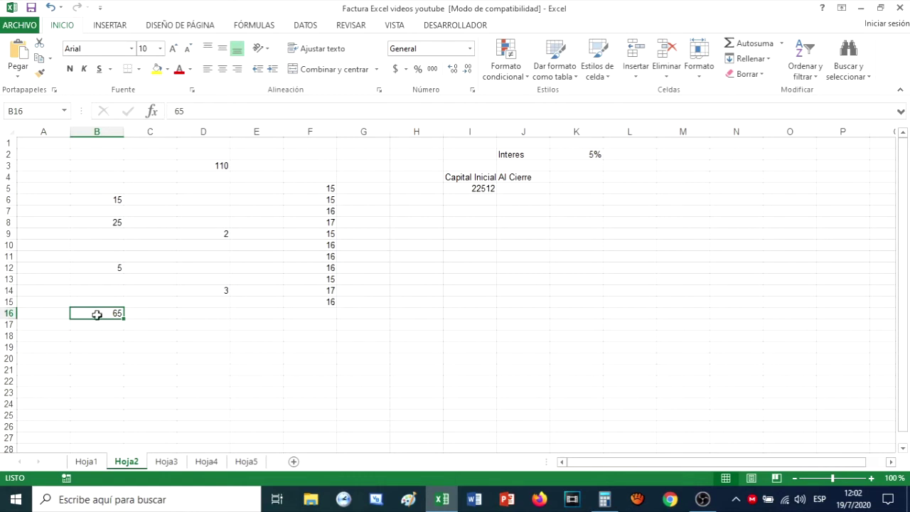
{"action": "left_click_drag", "start_coordinate": [95, 223], "coordinate": [344, 222]}
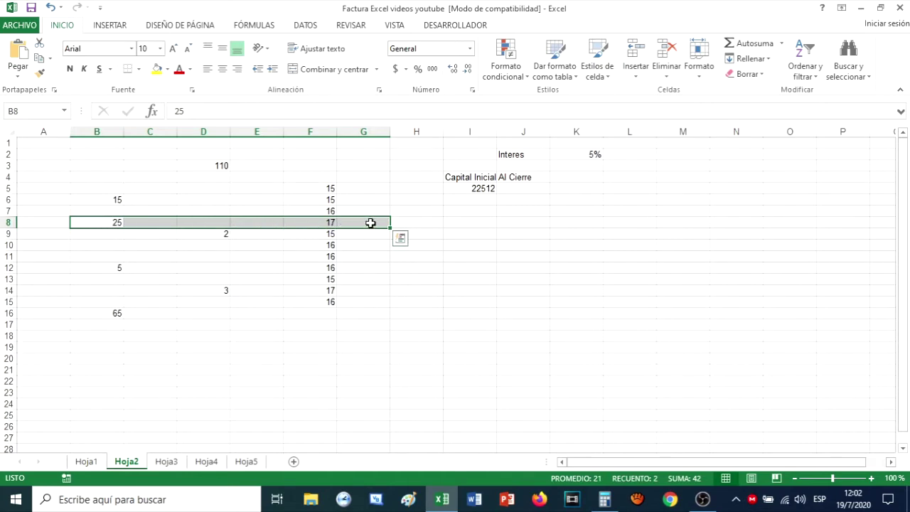
{"action": "left_click", "coordinate": [108, 202]}
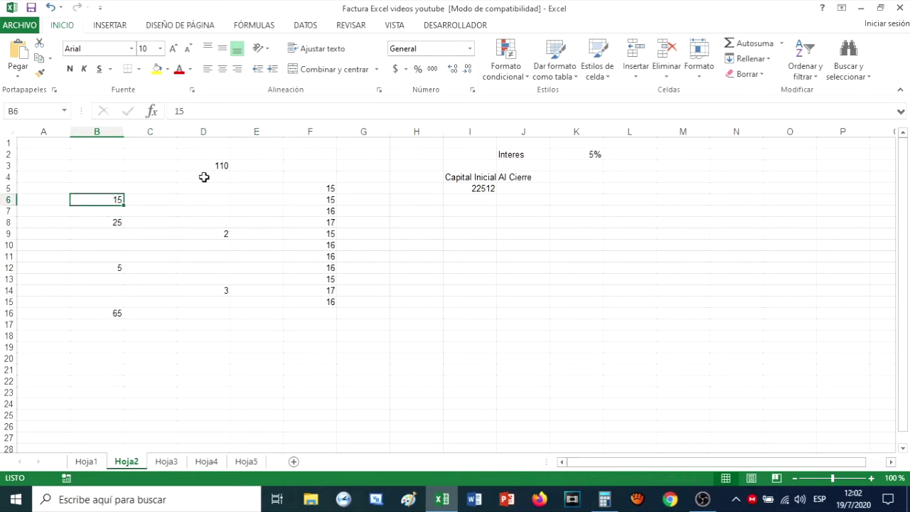
Step: Sum the range B6:B16 in cell D4 with the SUMA function, entering =SUMA(B6:B16)
{"action": "left_click", "coordinate": [204, 177]}
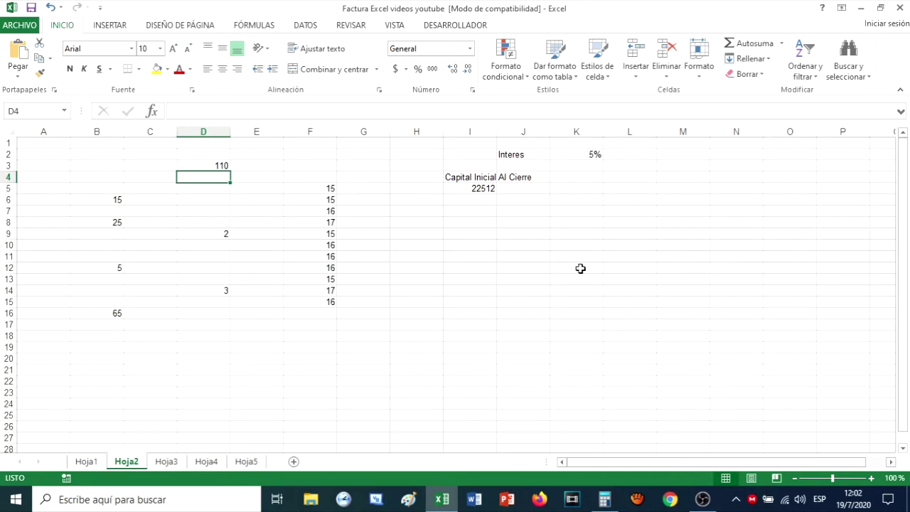
{"action": "type", "text": "="}
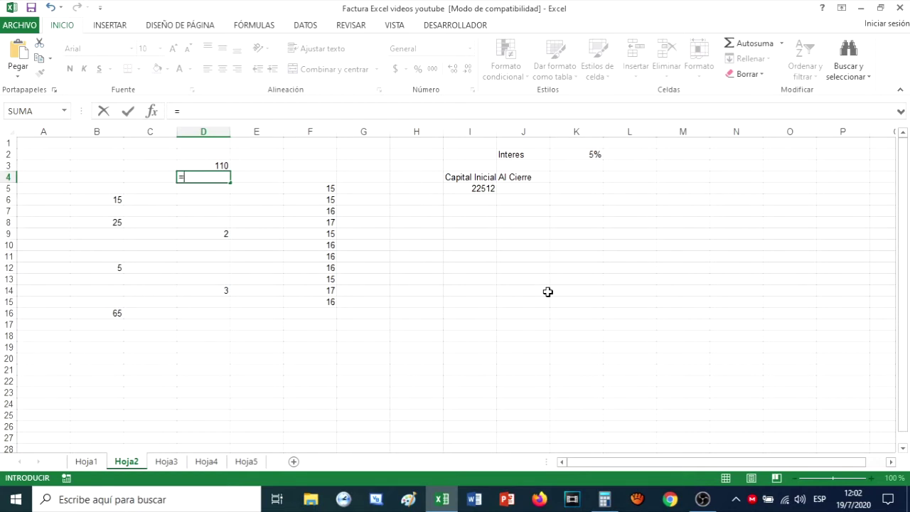
{"action": "type", "text": "su"}
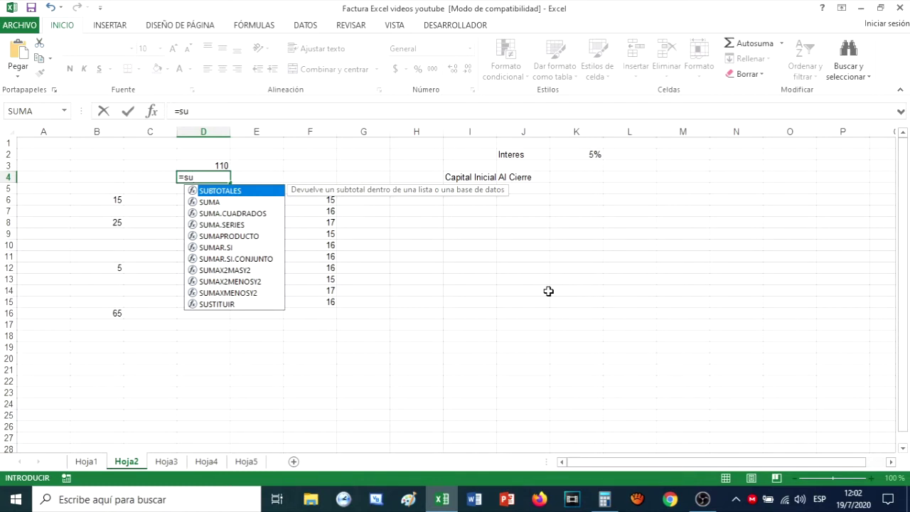
{"action": "type", "text": "ma"}
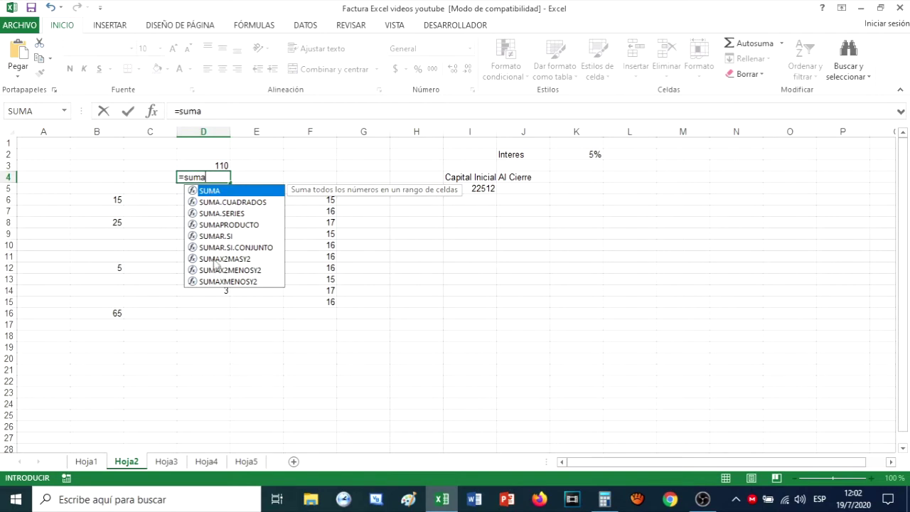
{"action": "double_click", "coordinate": [218, 192]}
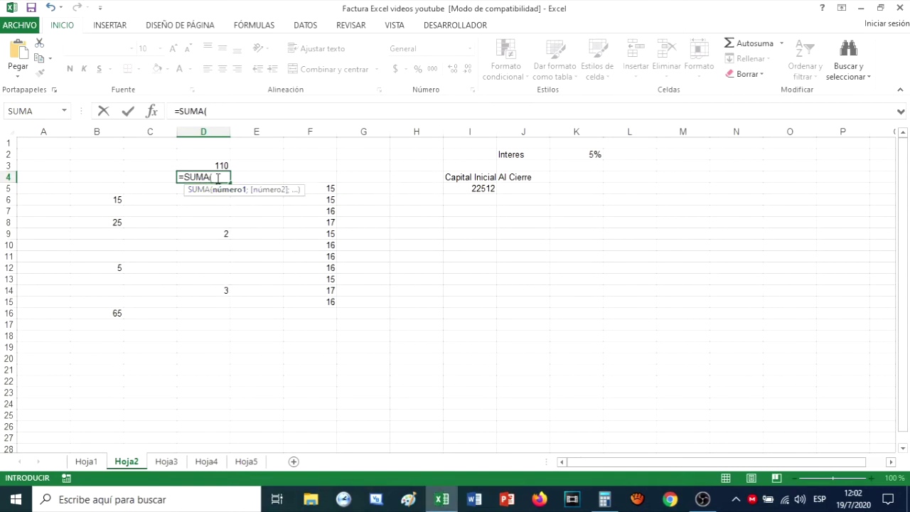
{"action": "mouse_move", "coordinate": [105, 199]}
{"action": "left_mouse_down"}
{"action": "mouse_move", "coordinate": [100, 322]}
{"action": "mouse_move", "coordinate": [106, 313]}
{"action": "left_mouse_up"}
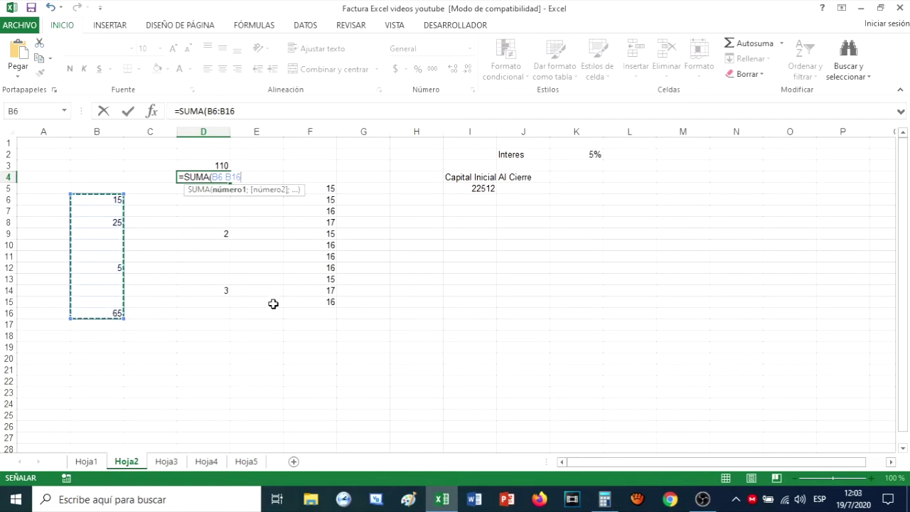
{"action": "type", "text": ")"}
{"action": "key", "text": "Return"}
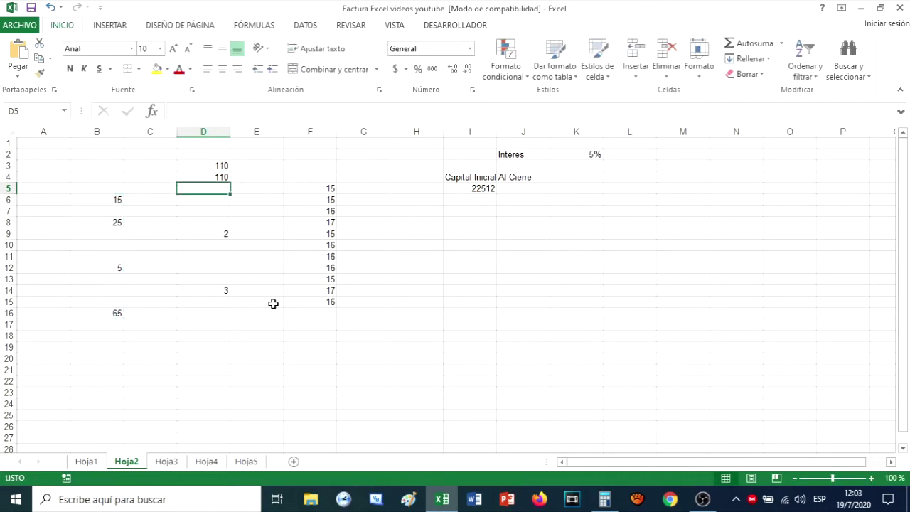
Step: Compare the cell-by-cell addition formula in D3 with the SUMA formula in D4
{"action": "left_click", "coordinate": [200, 167]}
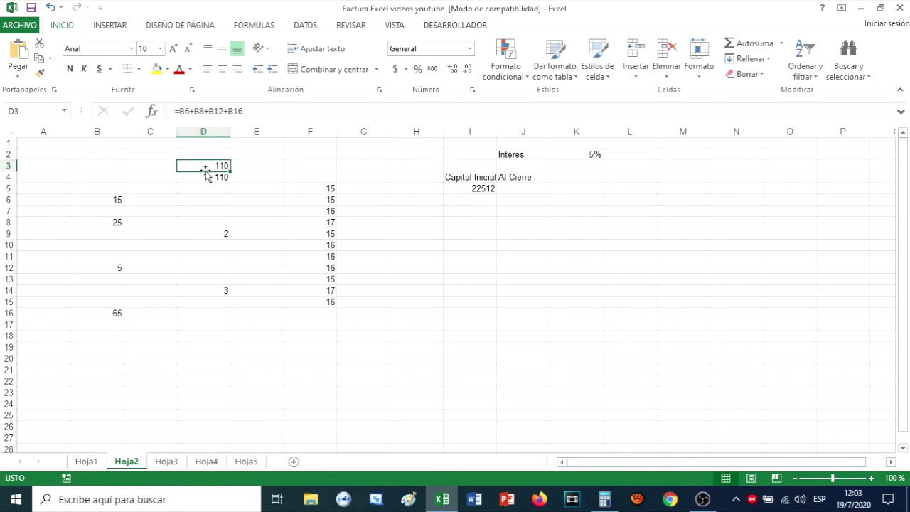
{"action": "left_click", "coordinate": [204, 175]}
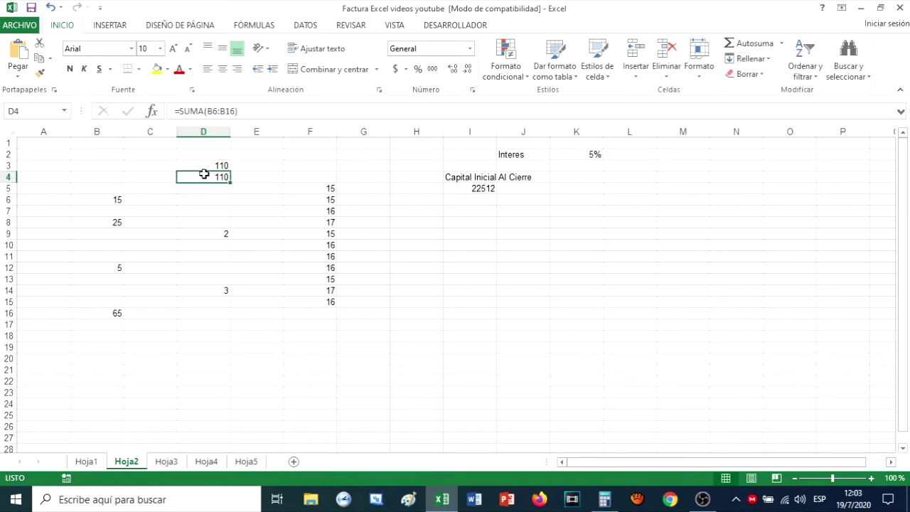
{"action": "left_click", "coordinate": [214, 166]}
{"action": "left_click", "coordinate": [212, 177]}
Step: Enter 110 in the empty cell B10 and check how the formulas in D3 and D4 treat it
{"action": "left_click", "coordinate": [111, 246]}
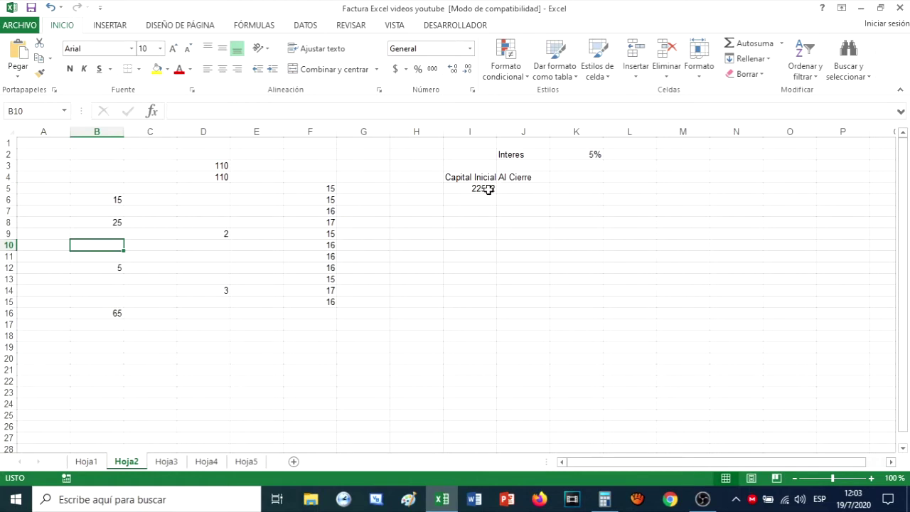
{"action": "type", "text": "110"}
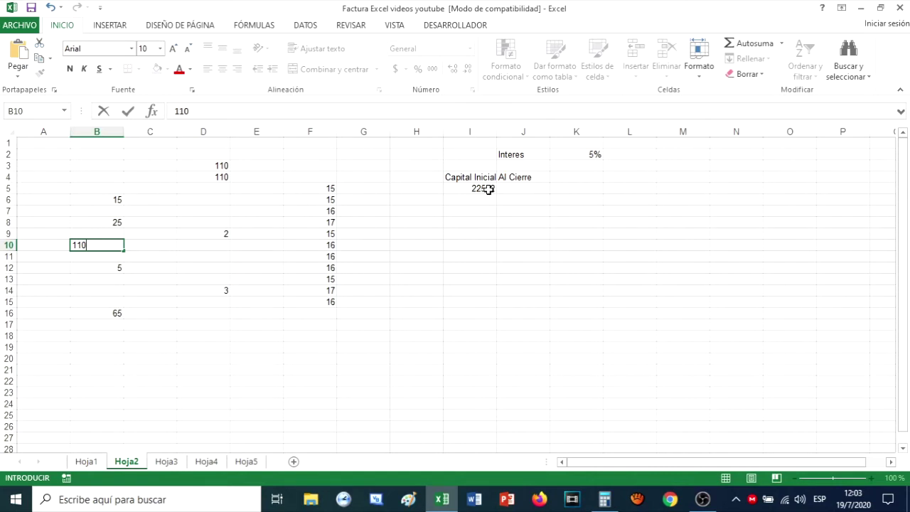
{"action": "key", "text": "Return"}
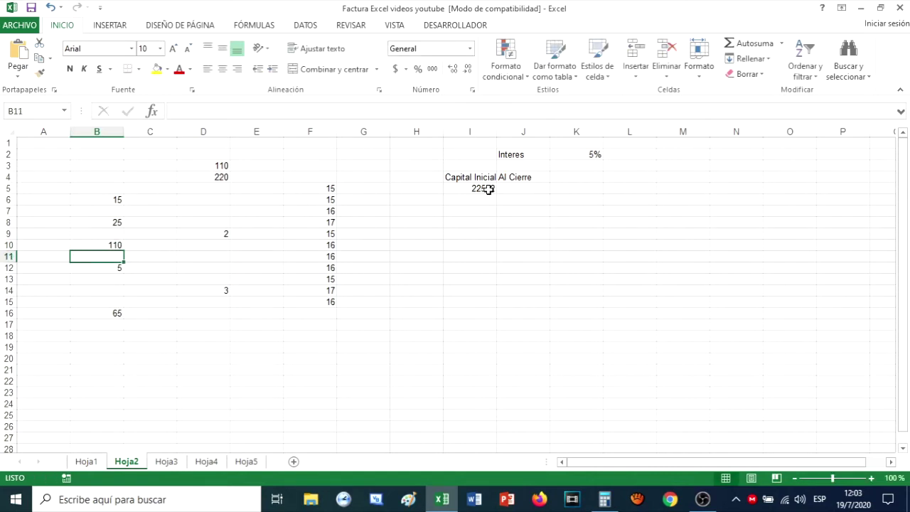
{"action": "left_click", "coordinate": [217, 169]}
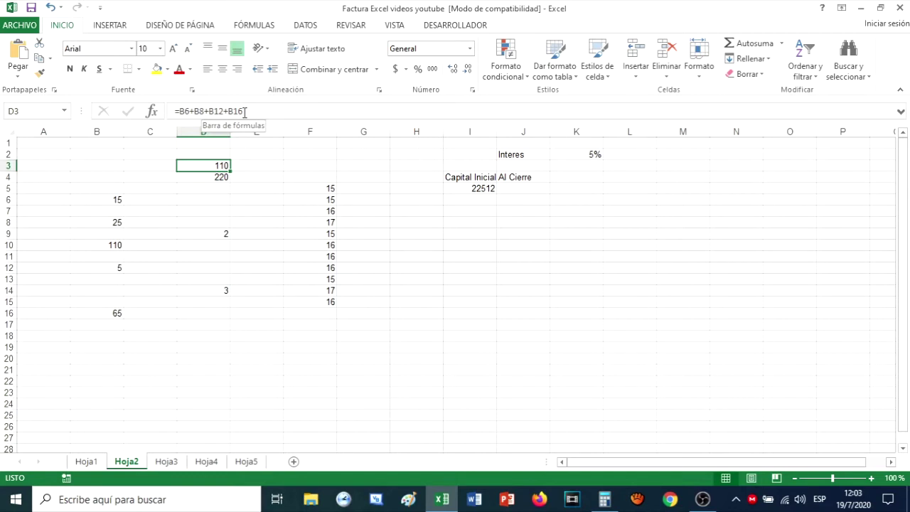
{"action": "left_click", "coordinate": [212, 177]}
Step: Clear the contents of cell B10
{"action": "left_click", "coordinate": [114, 245]}
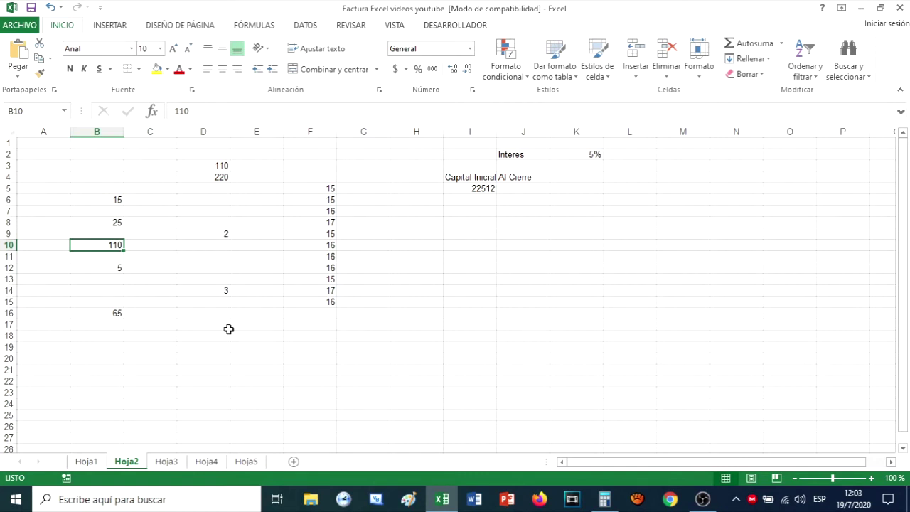
{"action": "key", "text": "Delete"}
Step: Subtract B6 from B8 in cell E2 using the formula =B8-B6
{"action": "left_click", "coordinate": [258, 156]}
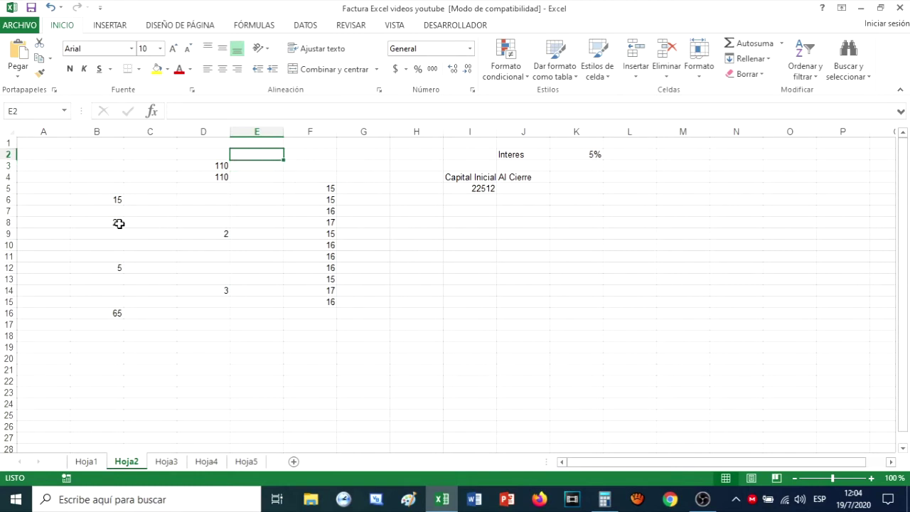
{"action": "type", "text": "="}
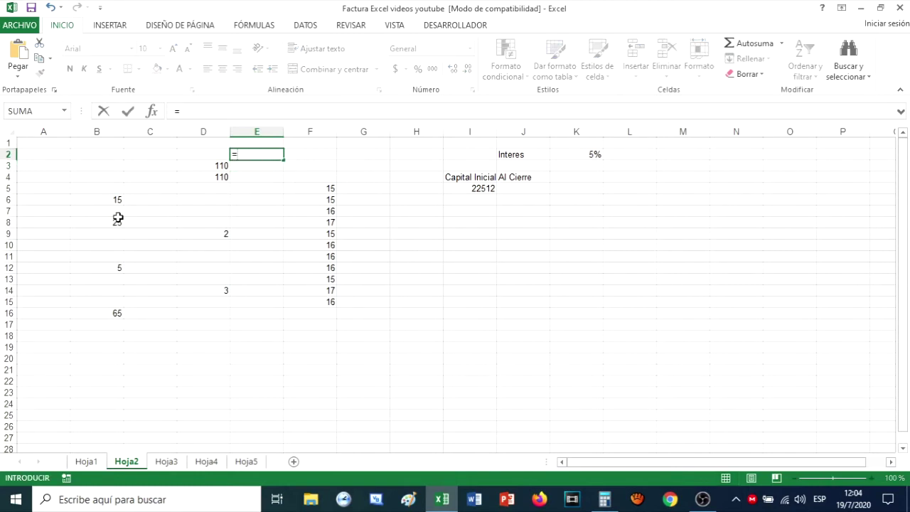
{"action": "left_click", "coordinate": [104, 226]}
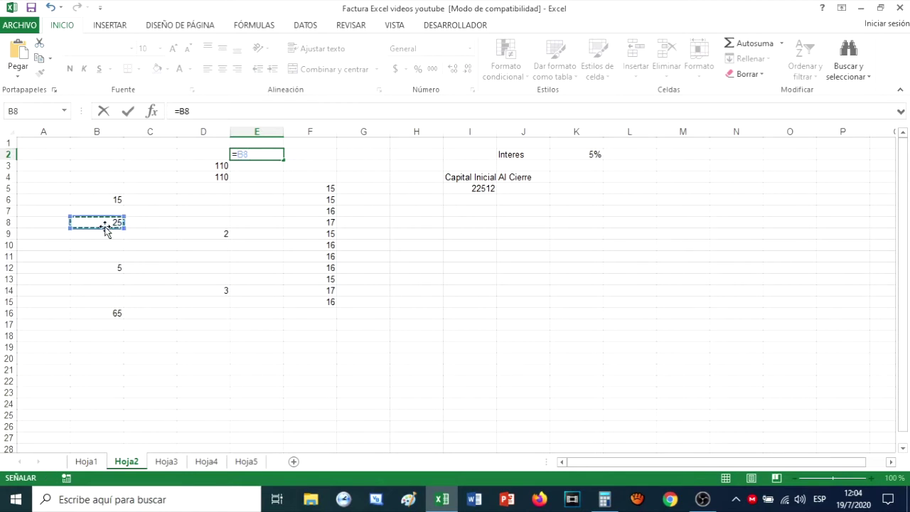
{"action": "type", "text": "-"}
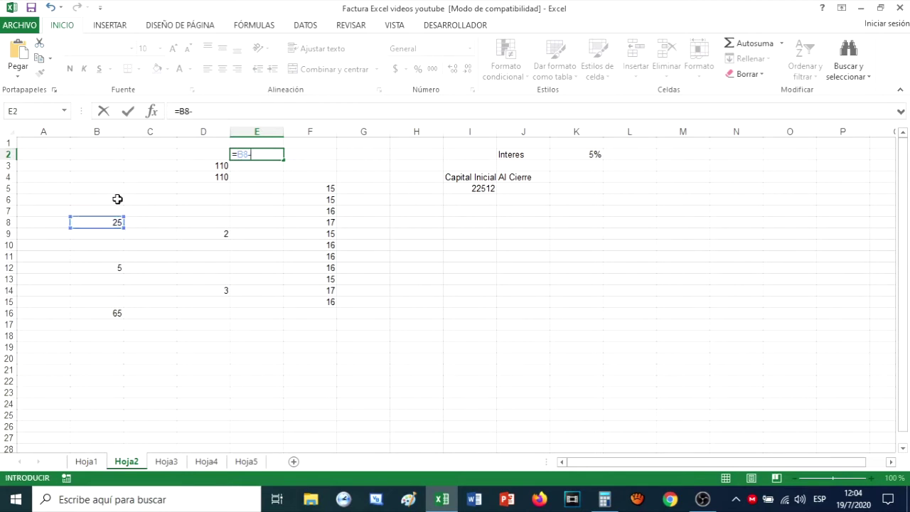
{"action": "left_click", "coordinate": [119, 198]}
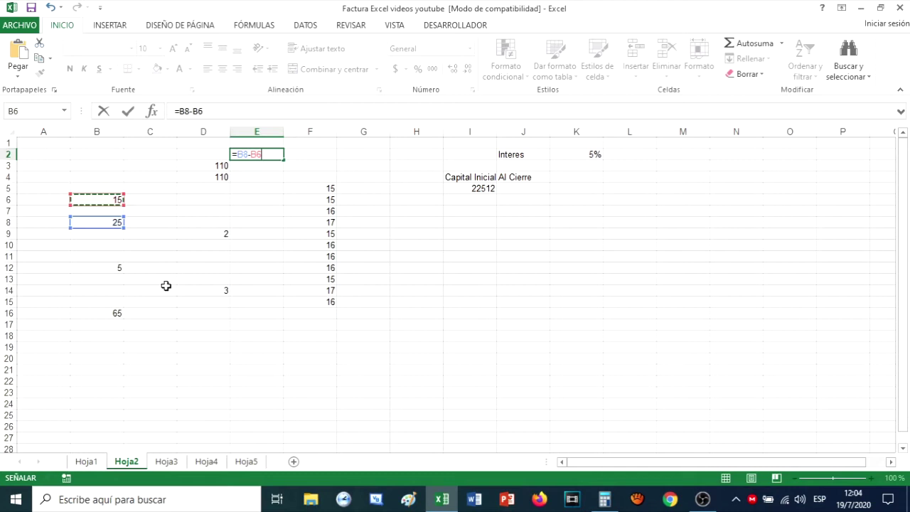
{"action": "key", "text": "Return"}
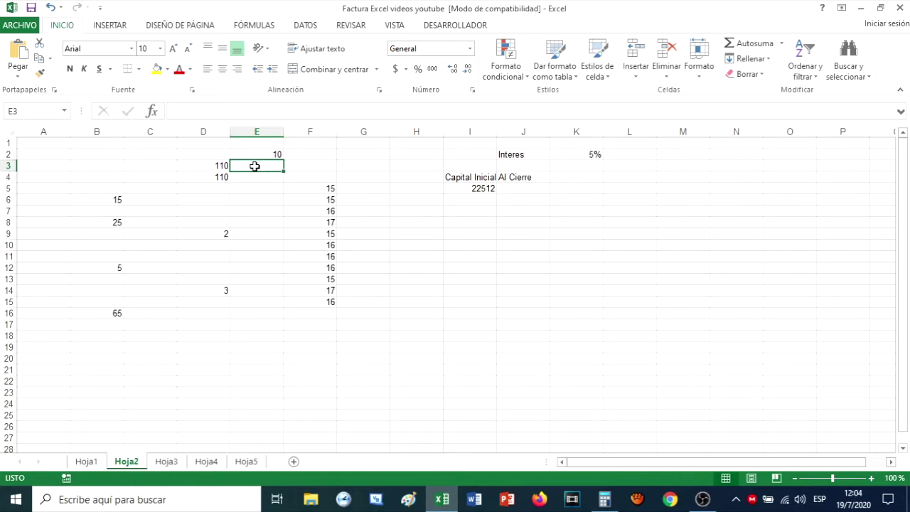
Step: Subtract B12 from the previous difference in cell E3, using the formula =E2-B12
{"action": "type", "text": "="}
{"action": "left_click", "coordinate": [277, 152]}
{"action": "type", "text": "-"}
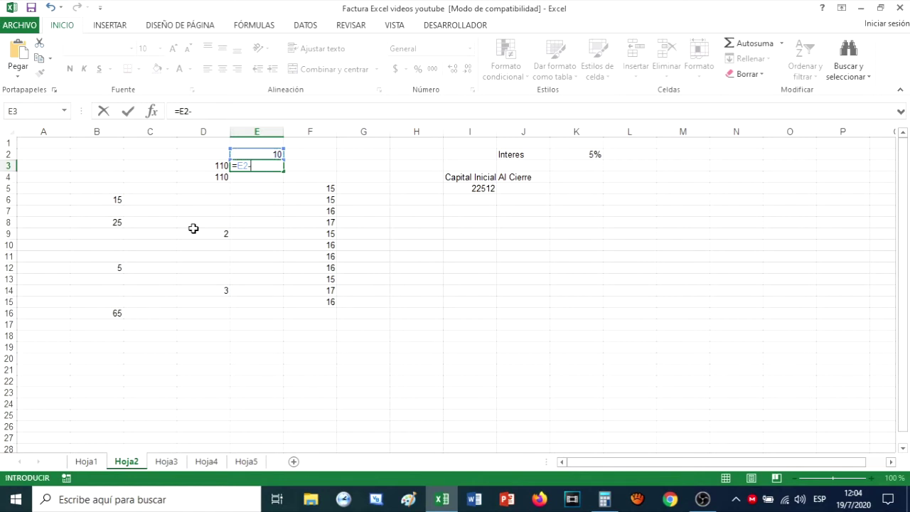
{"action": "left_click", "coordinate": [107, 271]}
{"action": "key", "text": "Return"}
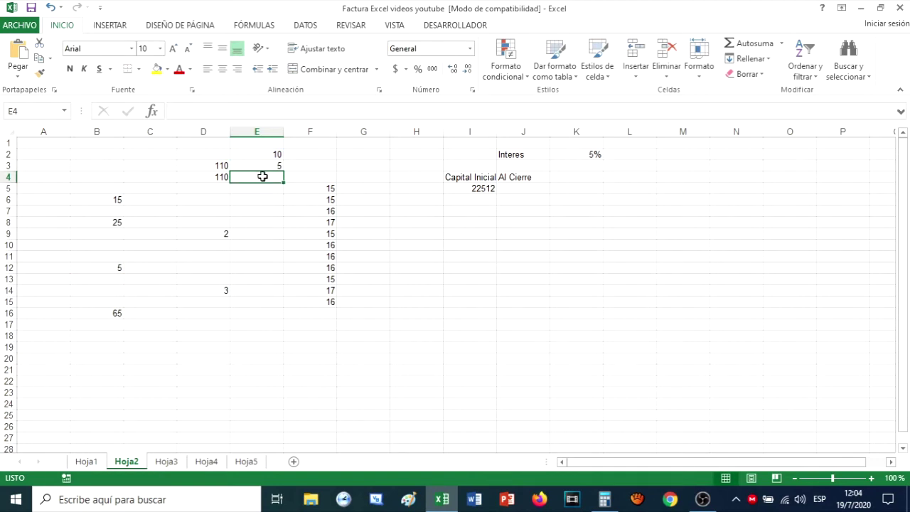
Step: Subtract B16 from D4 in cell E4 using the formula =D4-B16
{"action": "type", "text": "="}
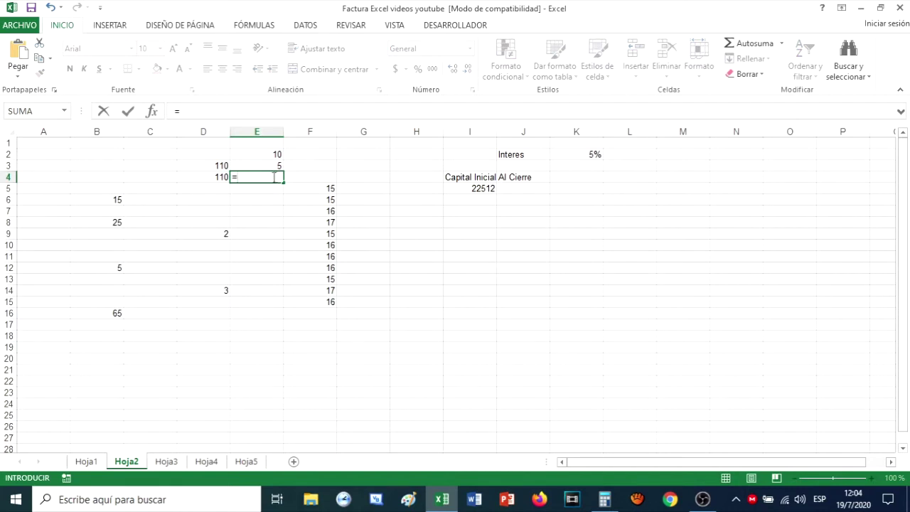
{"action": "left_click", "coordinate": [213, 176]}
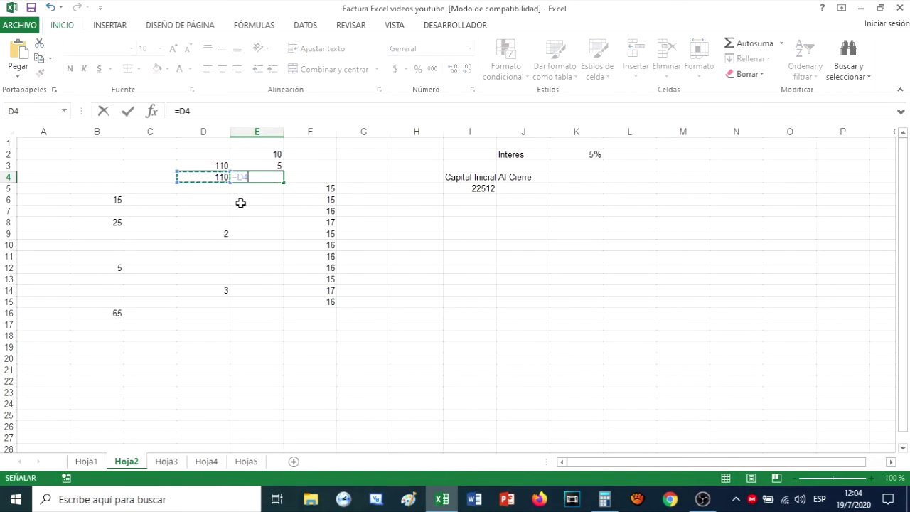
{"action": "type", "text": "-"}
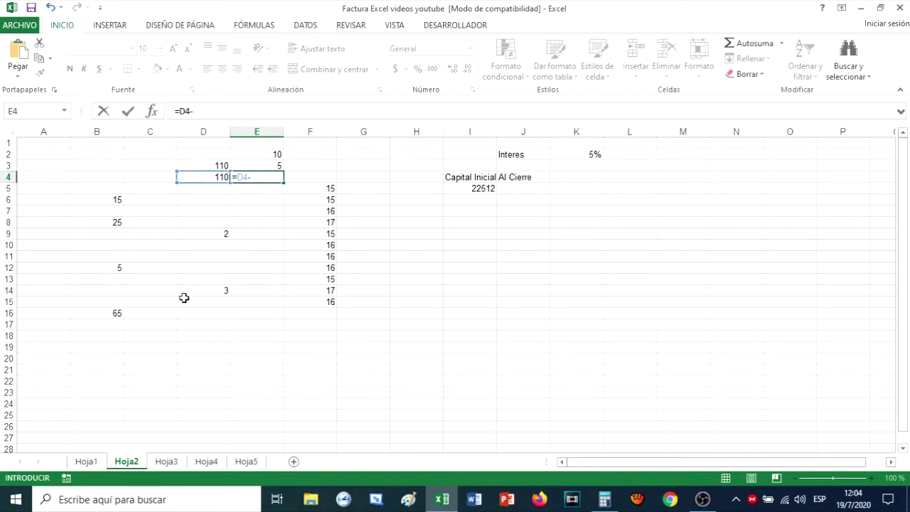
{"action": "left_click", "coordinate": [115, 315]}
{"action": "key", "text": "Return"}
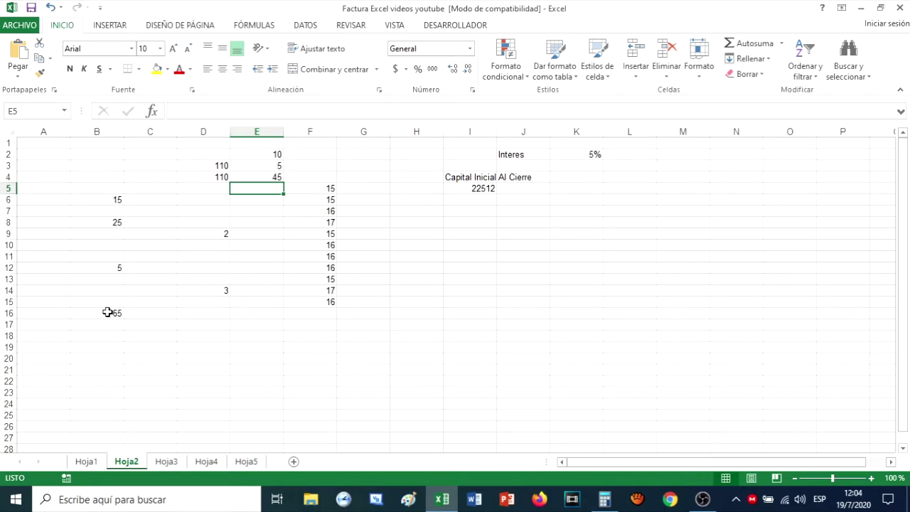
Step: Divide D4 by E4 in cell B3 using the formula =D4/E4
{"action": "left_click", "coordinate": [96, 167]}
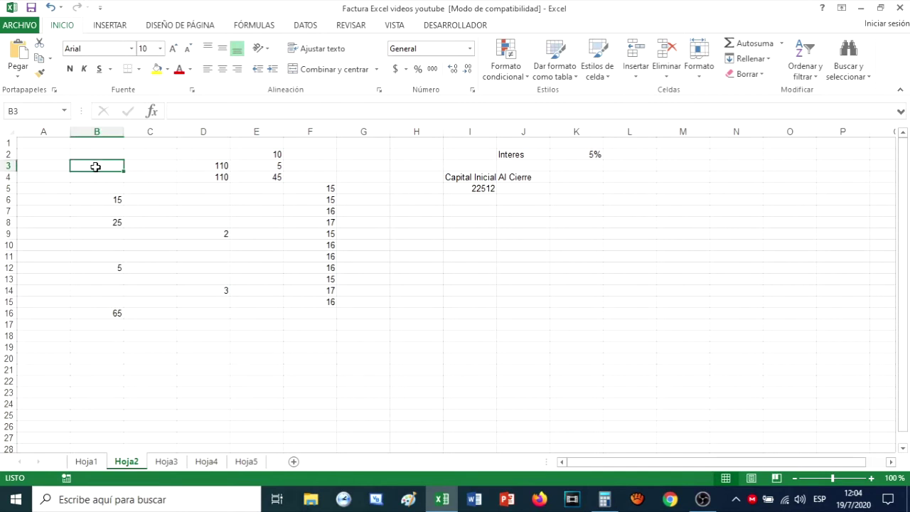
{"action": "type", "text": "="}
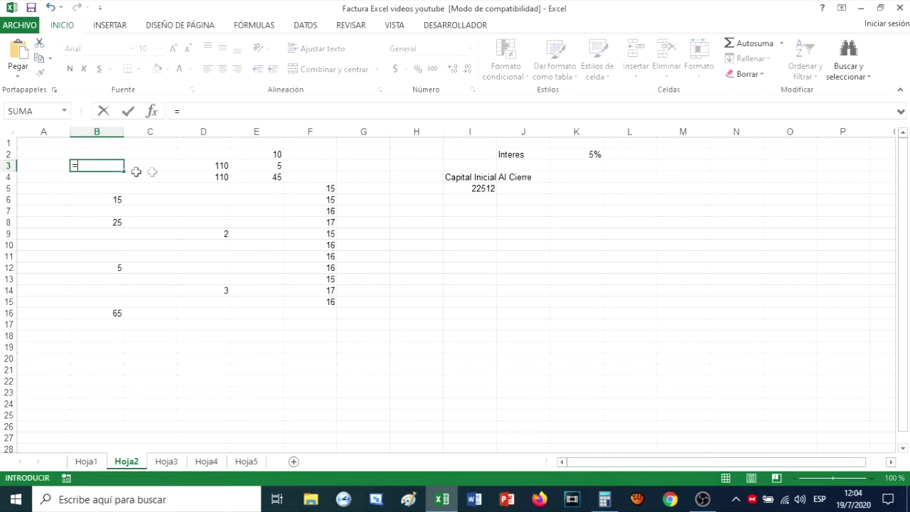
{"action": "left_click", "coordinate": [210, 180]}
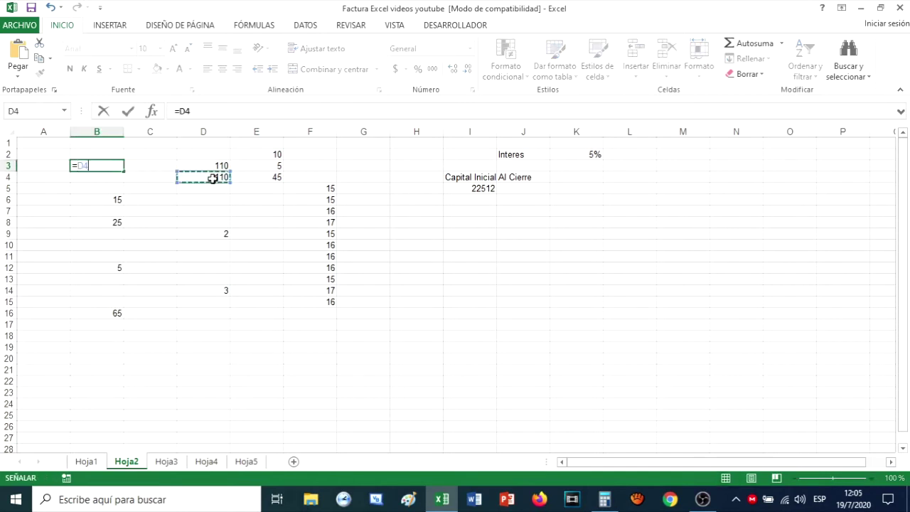
{"action": "type", "text": "/"}
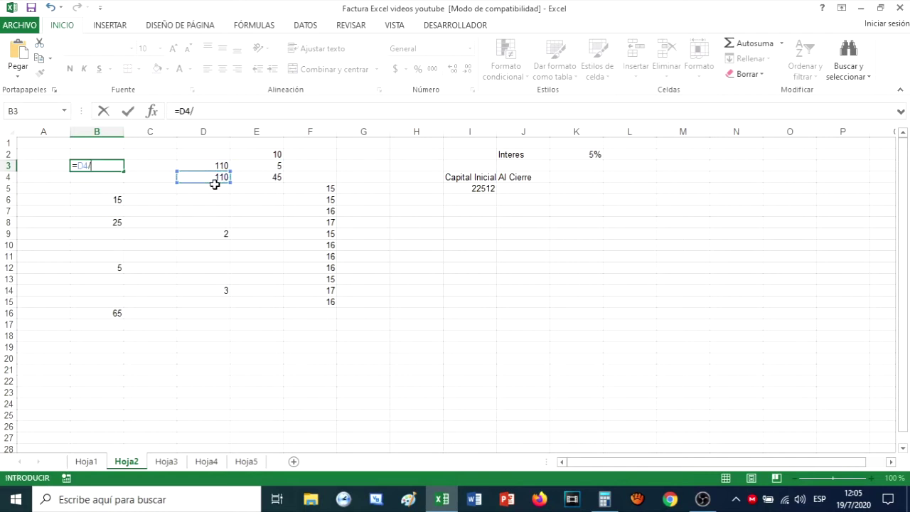
{"action": "left_click", "coordinate": [254, 177]}
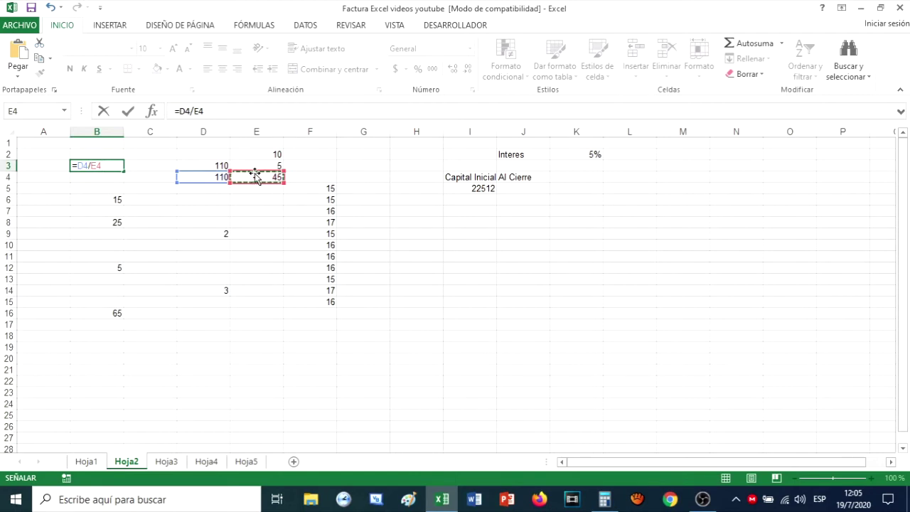
{"action": "key", "text": "Return"}
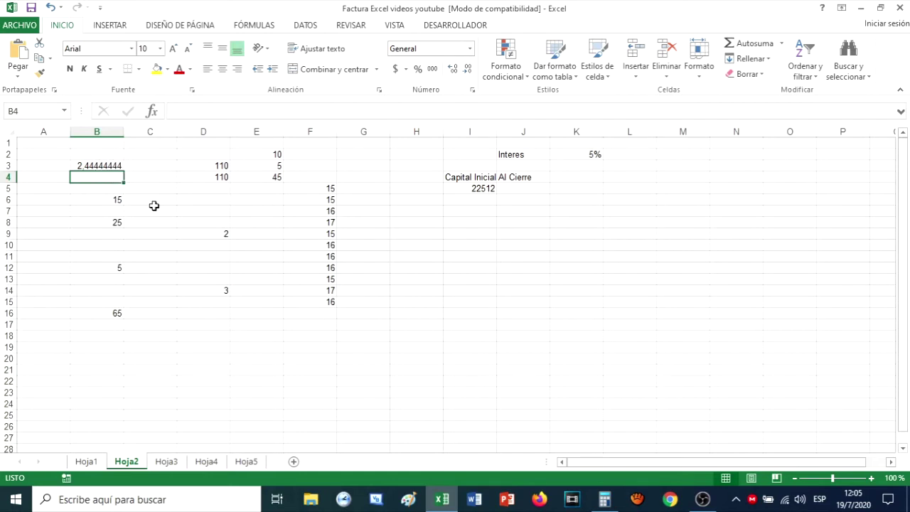
Step: Multiply B6 by B8 in cell C3 using the formula =B6*B8
{"action": "left_click", "coordinate": [154, 166]}
{"action": "type", "text": "="}
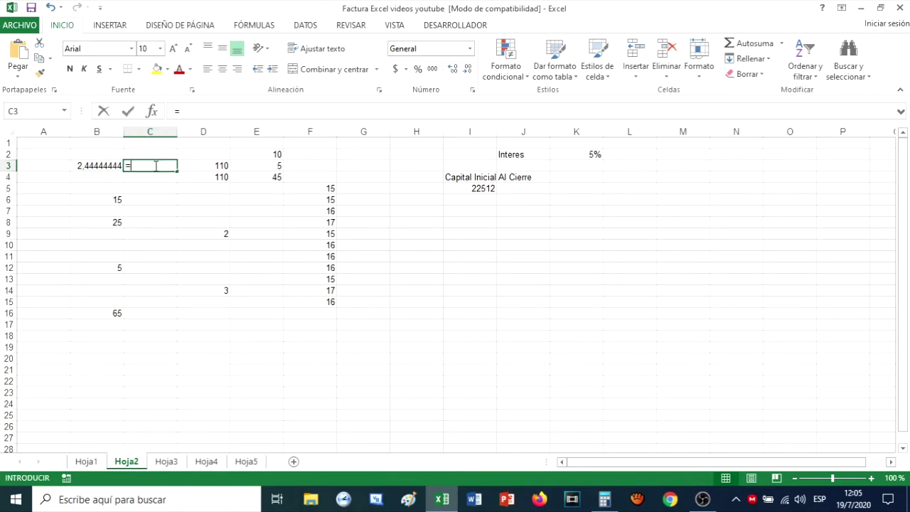
{"action": "left_click", "coordinate": [96, 202]}
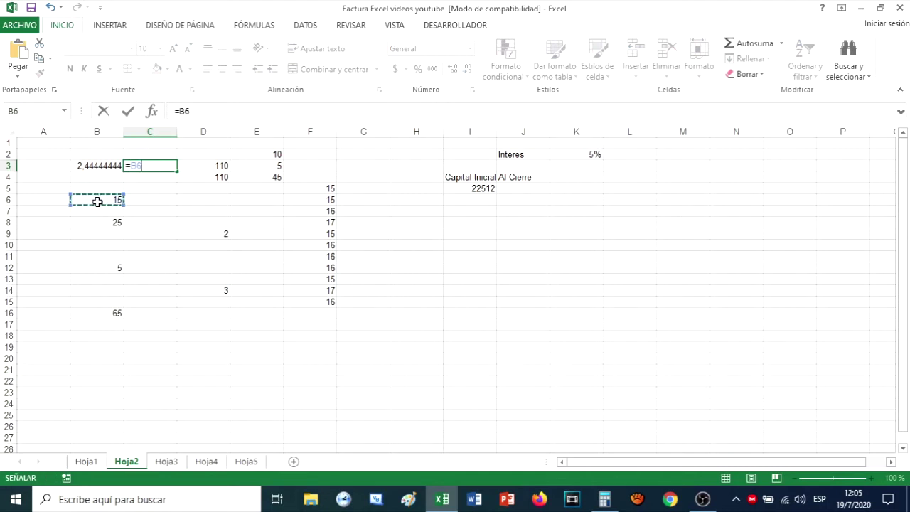
{"action": "type", "text": "*"}
{"action": "left_click", "coordinate": [105, 221]}
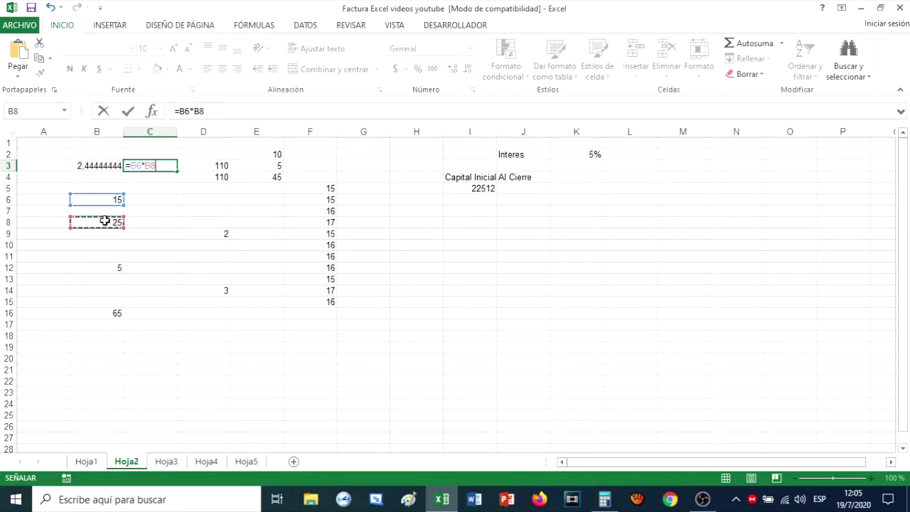
{"action": "key", "text": "Return"}
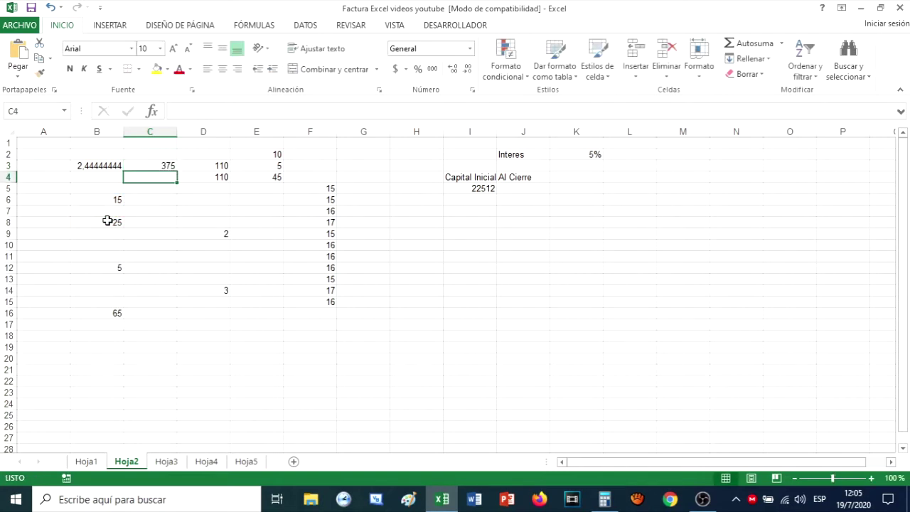
Step: Multiply the product in C3 by B12 in cell C4, using the formula =C3*B12
{"action": "left_click", "coordinate": [165, 166]}
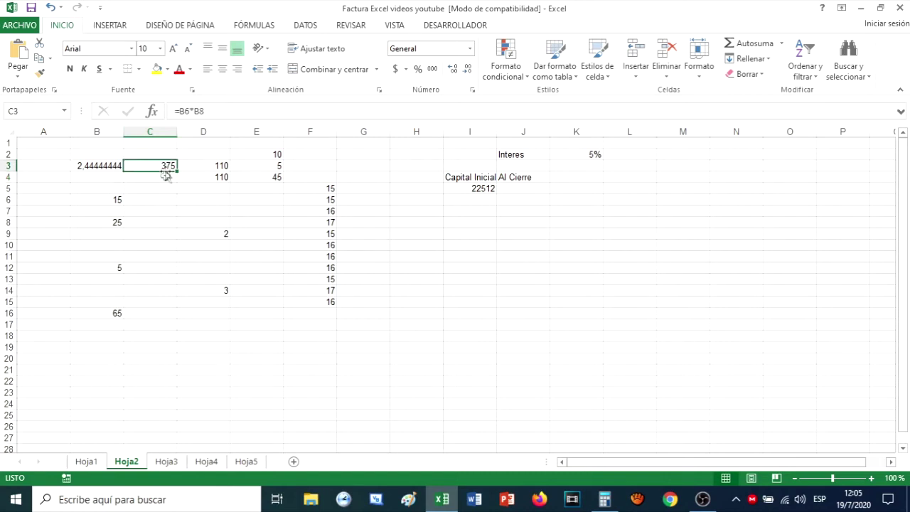
{"action": "left_click", "coordinate": [164, 178]}
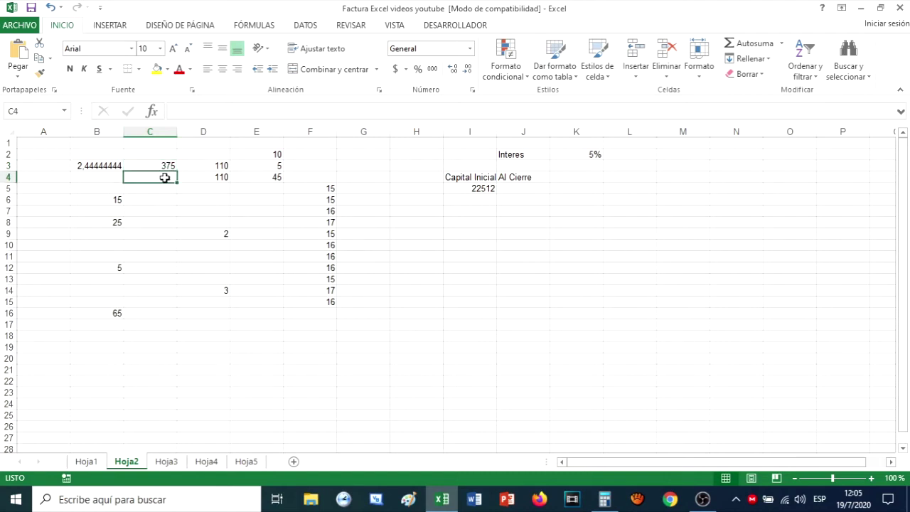
{"action": "type", "text": "="}
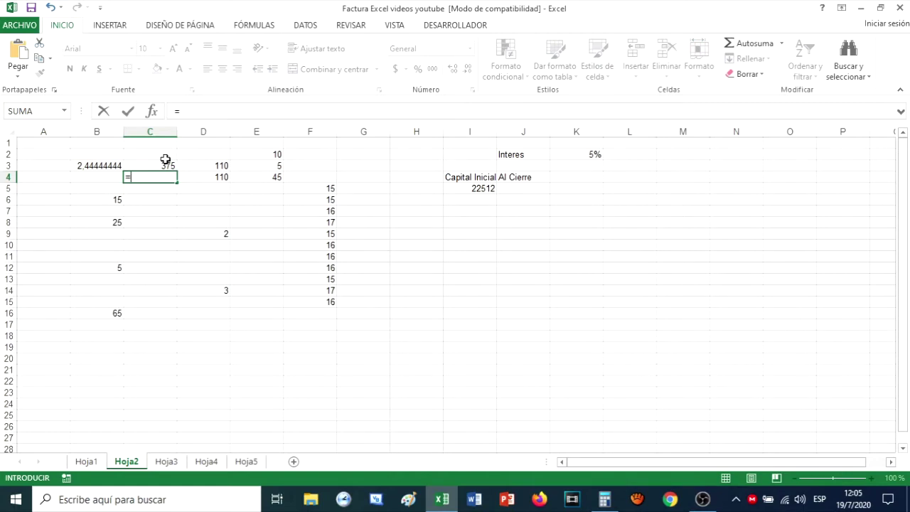
{"action": "left_click", "coordinate": [168, 166]}
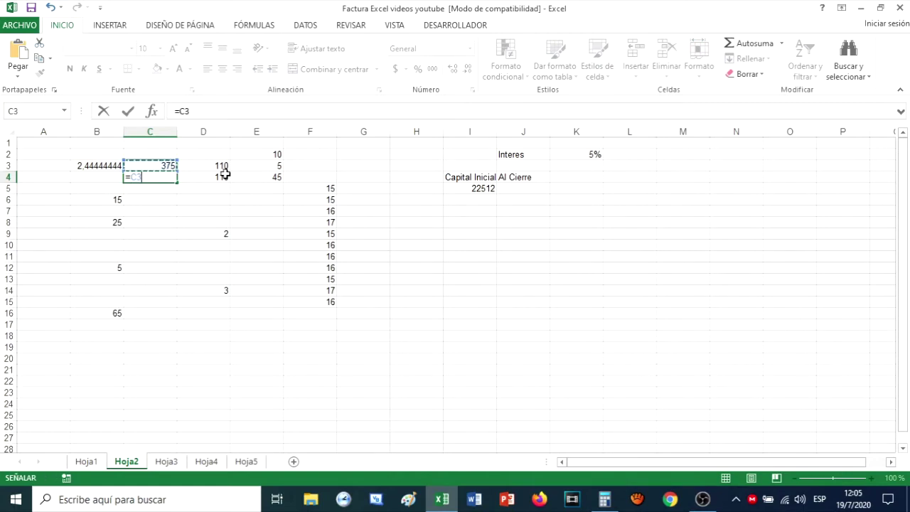
{"action": "type", "text": "*"}
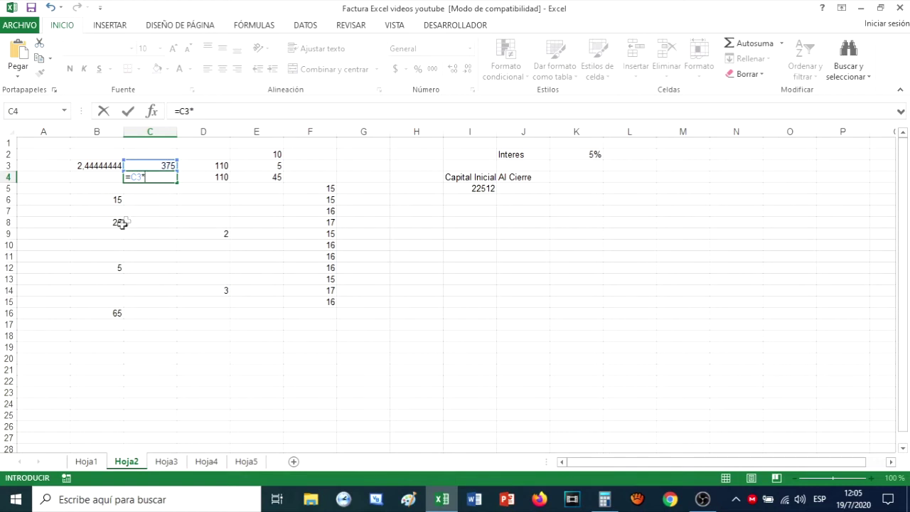
{"action": "left_click", "coordinate": [110, 268]}
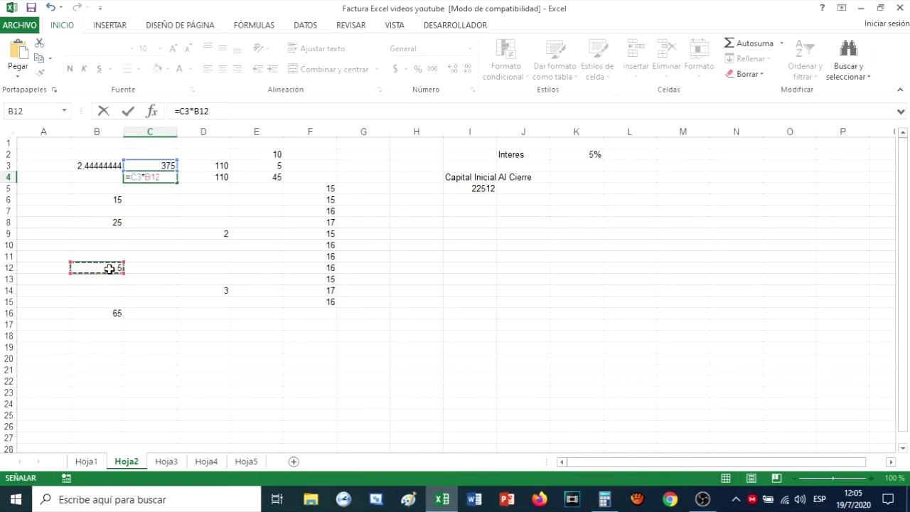
{"action": "key", "text": "Return"}
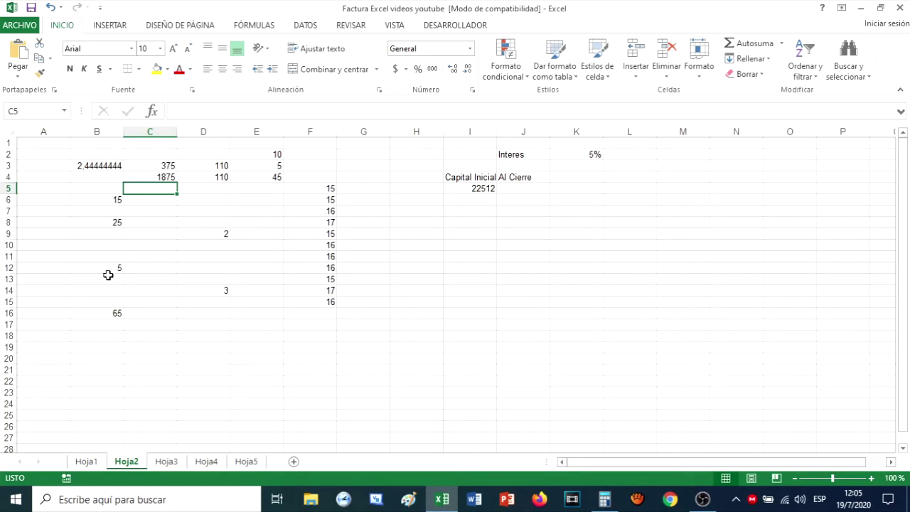
Step: Multiply the product in C4 by B16 in cell C5, using the formula =C4*B16
{"action": "type", "text": "="}
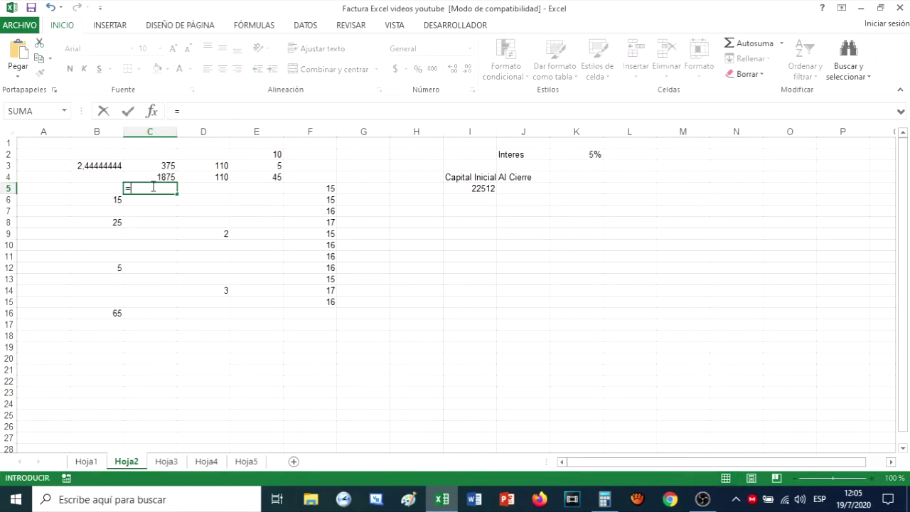
{"action": "left_click", "coordinate": [162, 177]}
{"action": "left_click", "coordinate": [110, 315]}
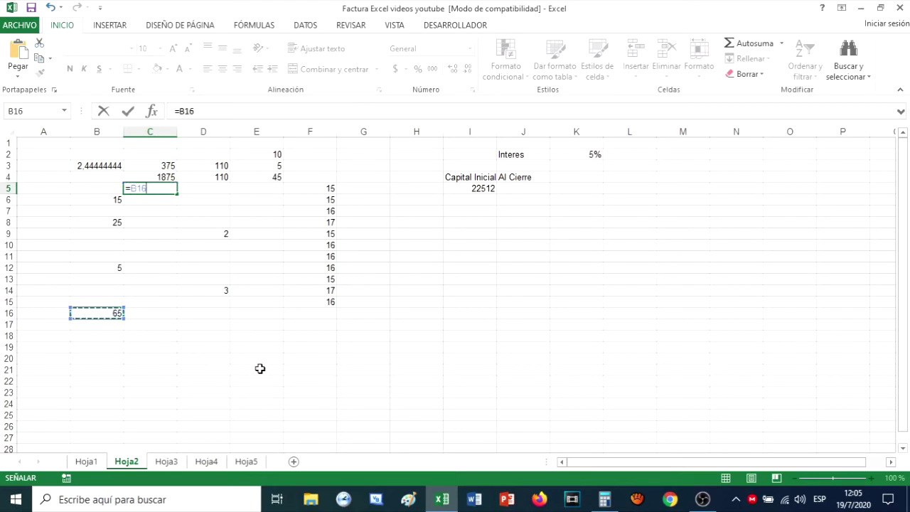
{"action": "key", "text": "BackSpace"}
{"action": "key", "text": "BackSpace"}
{"action": "key", "text": "BackSpace"}
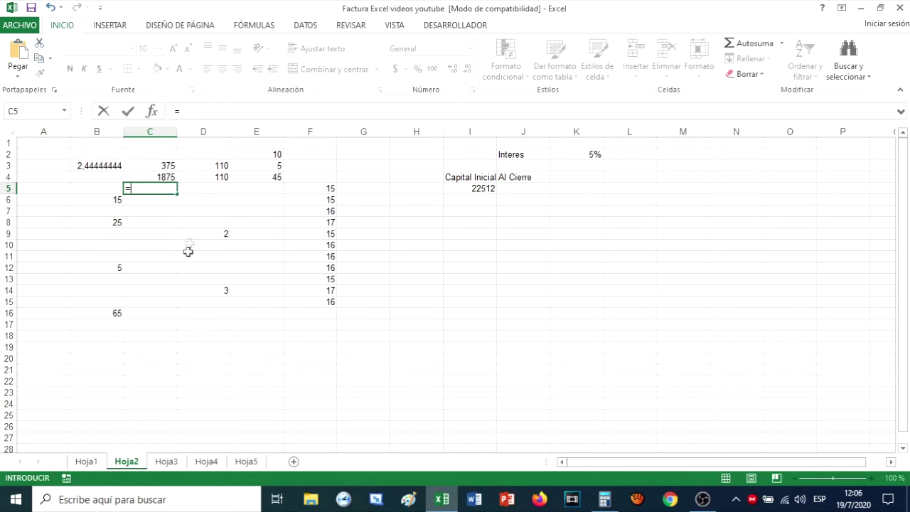
{"action": "left_click", "coordinate": [160, 177]}
{"action": "type", "text": "*"}
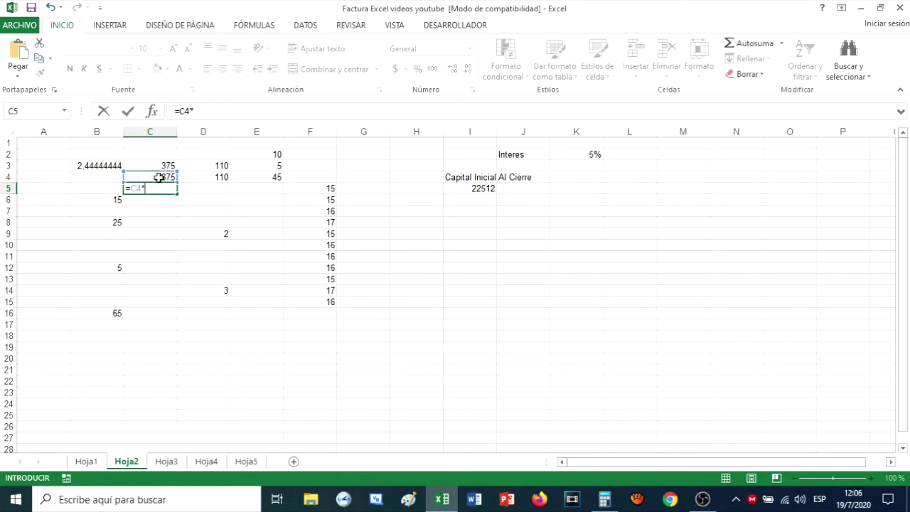
{"action": "left_click", "coordinate": [113, 313]}
{"action": "key", "text": "ctrl+Return"}
{"action": "key", "text": "Return"}
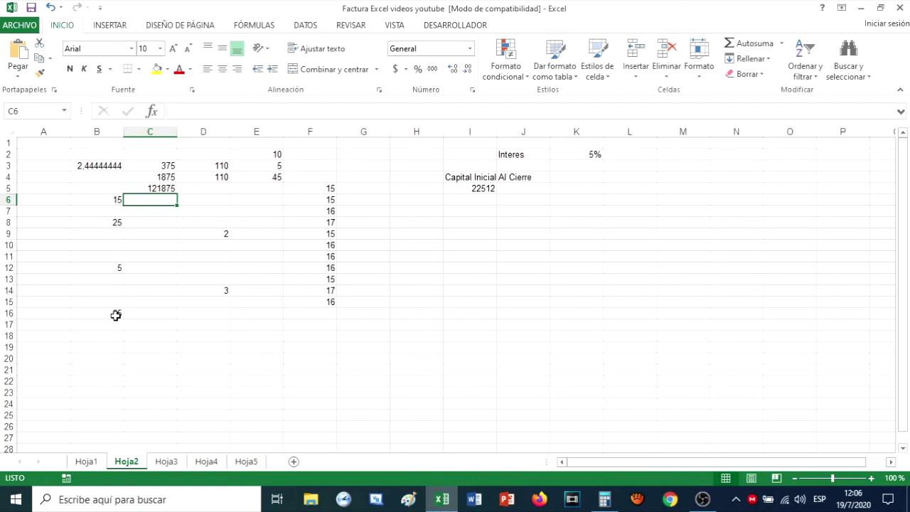
Step: Multiply all the numbers in B6:B16 in cell B5 using the formula =PRODUCTO(B6:B16)
{"action": "left_click", "coordinate": [86, 188]}
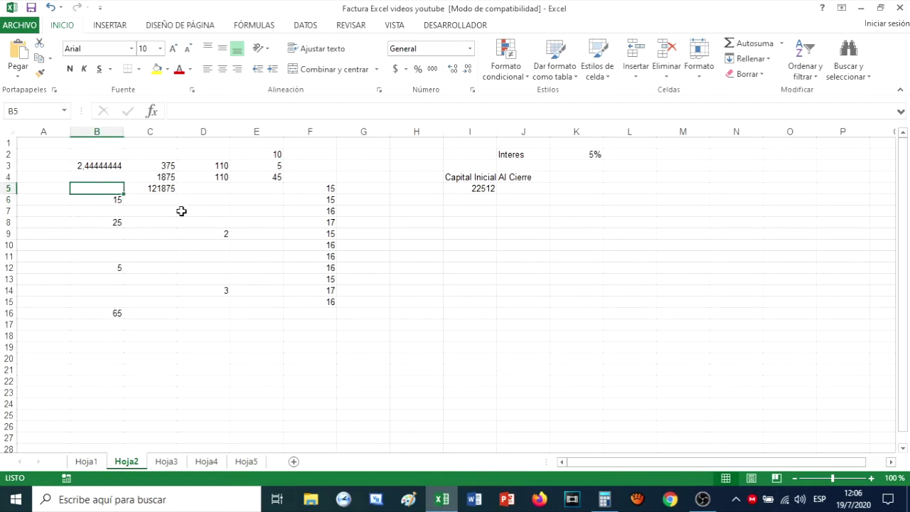
{"action": "type", "text": "="}
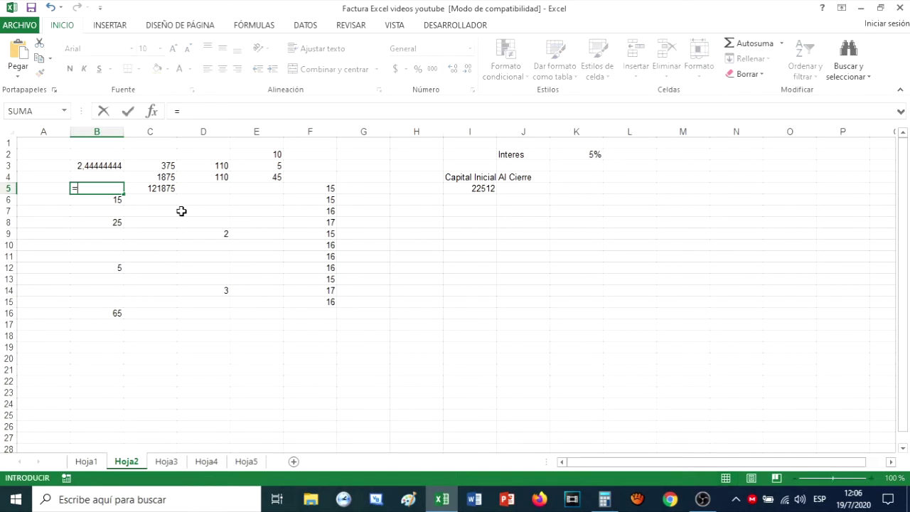
{"action": "type", "text": "prod"}
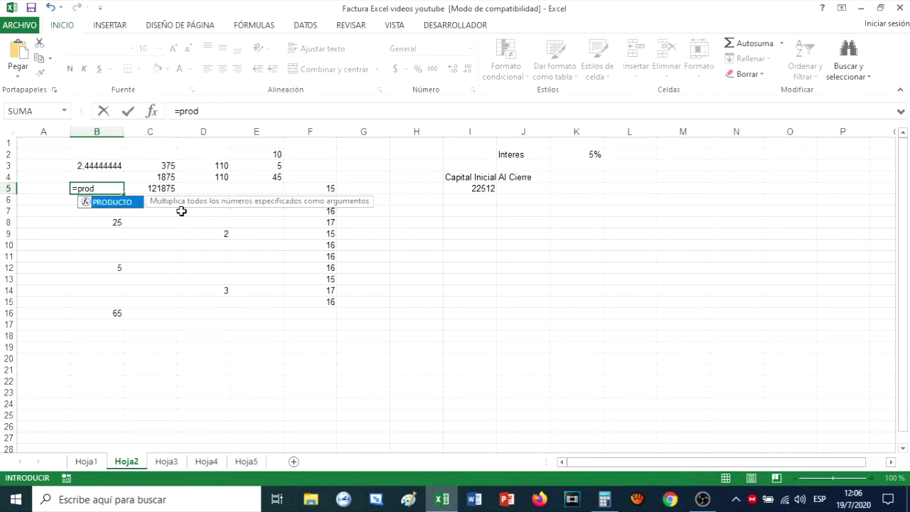
{"action": "double_click", "coordinate": [115, 202]}
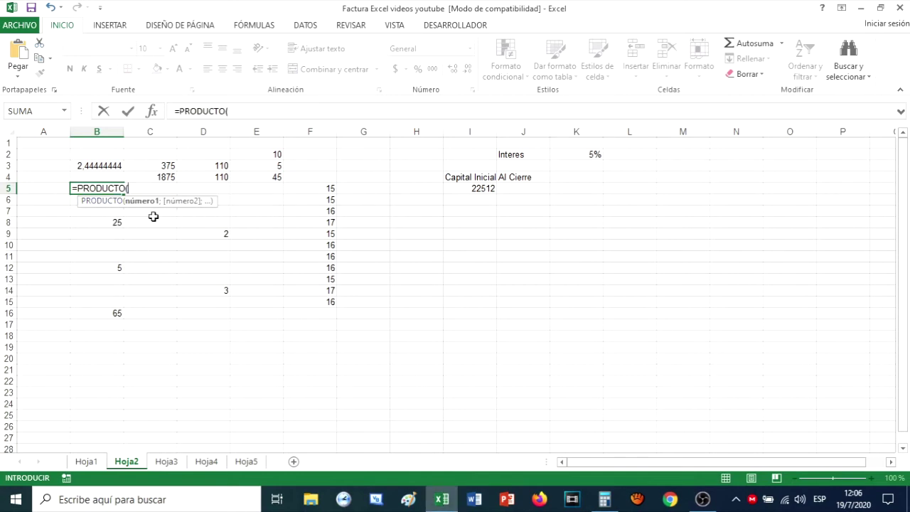
{"action": "left_click_drag", "start_coordinate": [72, 201], "coordinate": [94, 315]}
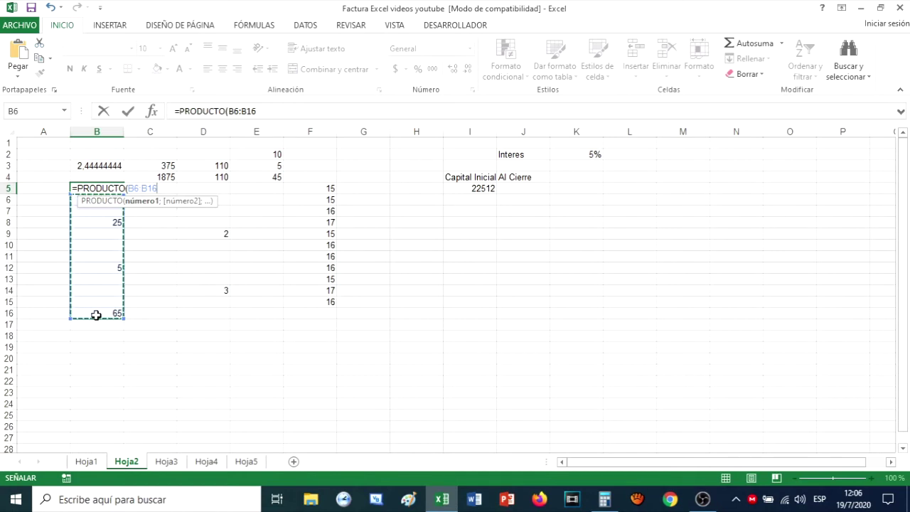
{"action": "type", "text": ")"}
{"action": "key", "text": "Return"}
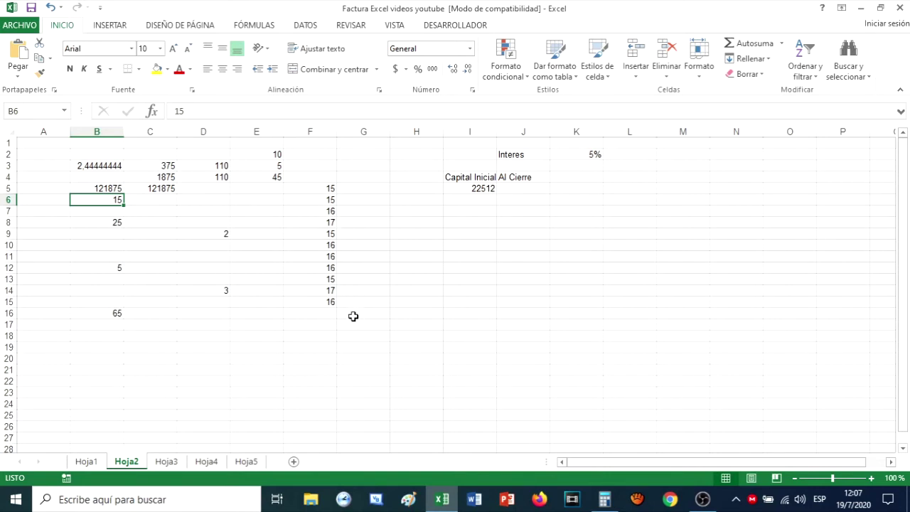
Step: Average the numbers in F5:F15 in cell F16 using the formula =PROMEDIO(F5:F15)
{"action": "left_click", "coordinate": [327, 312]}
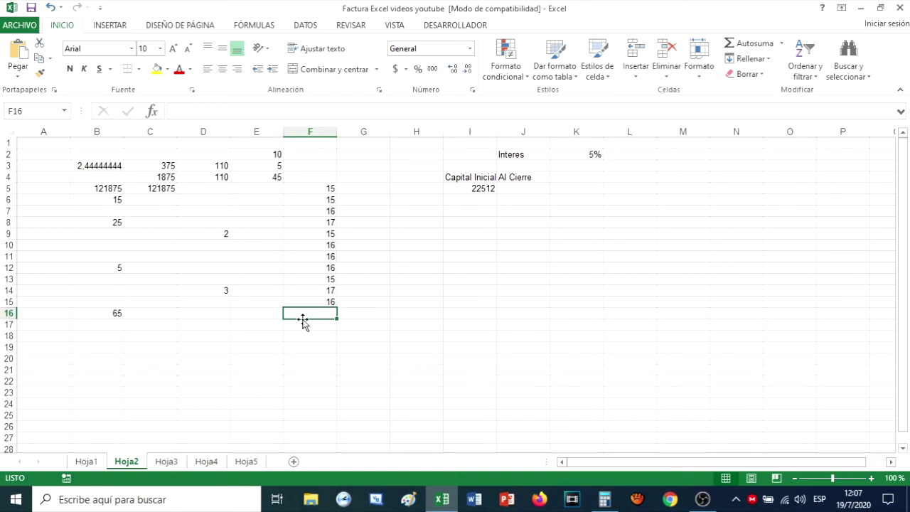
{"action": "type", "text": "="}
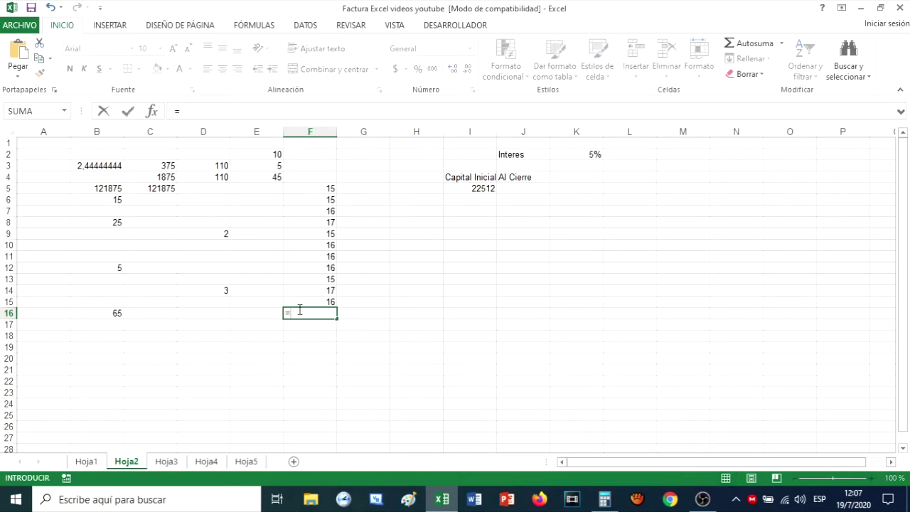
{"action": "type", "text": "pro"}
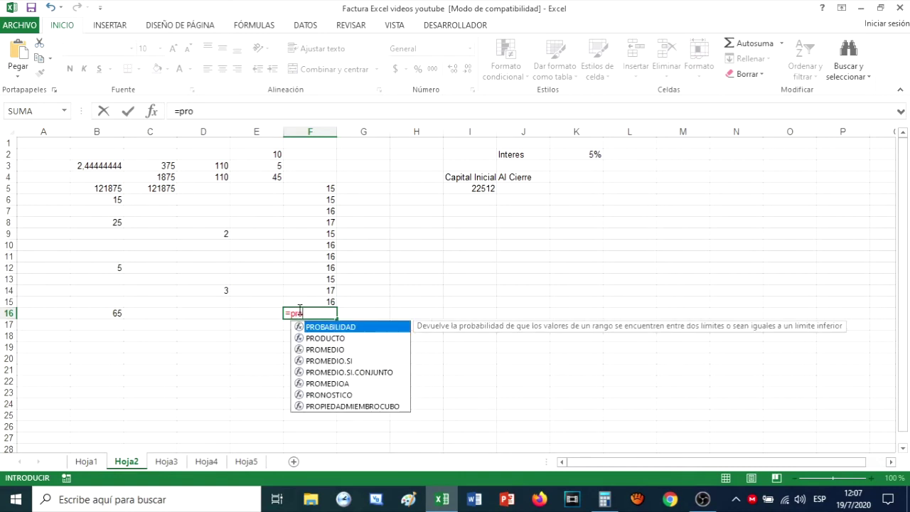
{"action": "type", "text": "med"}
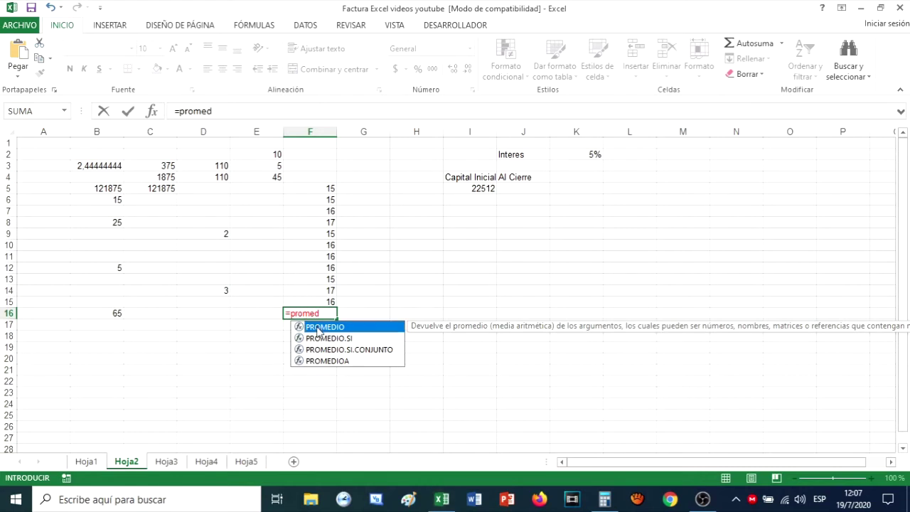
{"action": "double_click", "coordinate": [318, 328]}
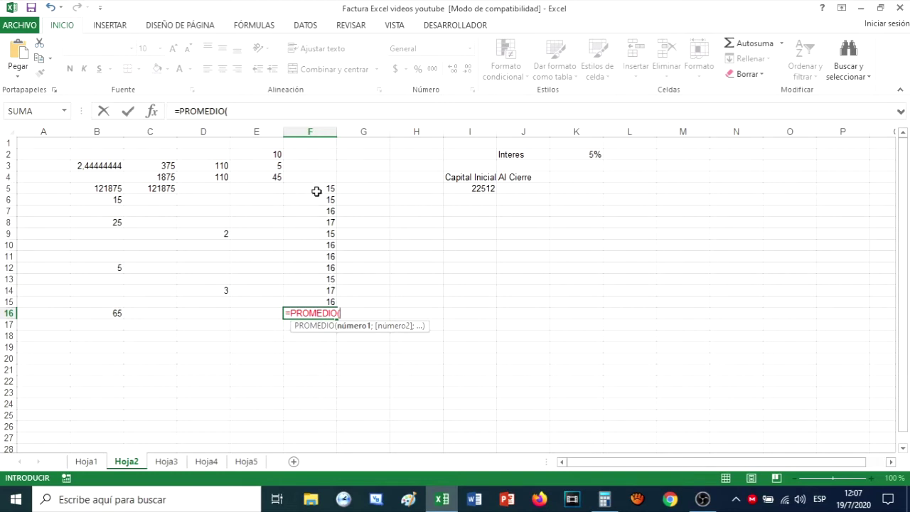
{"action": "left_click_drag", "start_coordinate": [317, 186], "coordinate": [321, 294]}
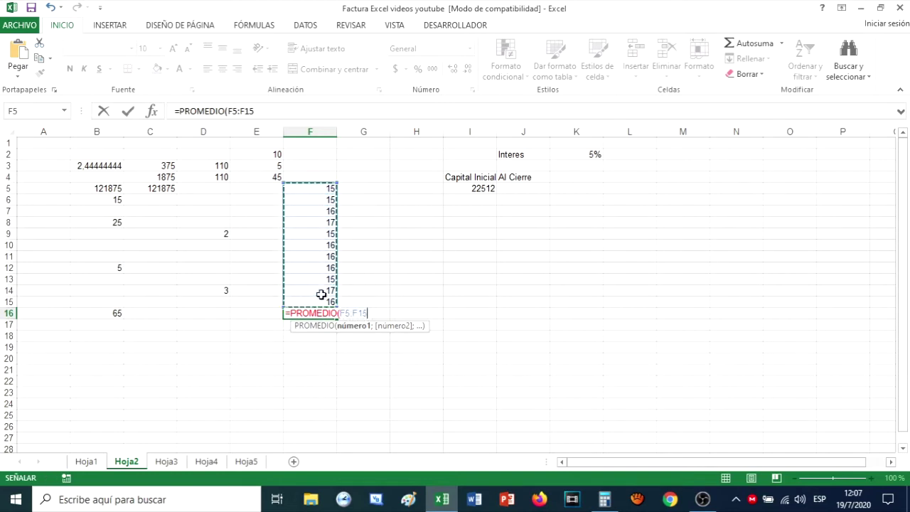
{"action": "type", "text": ")"}
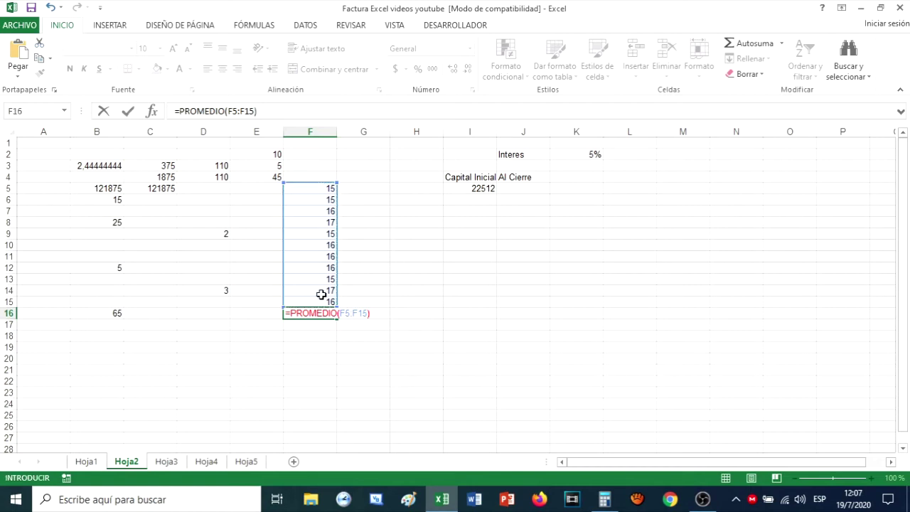
{"action": "key", "text": "Return"}
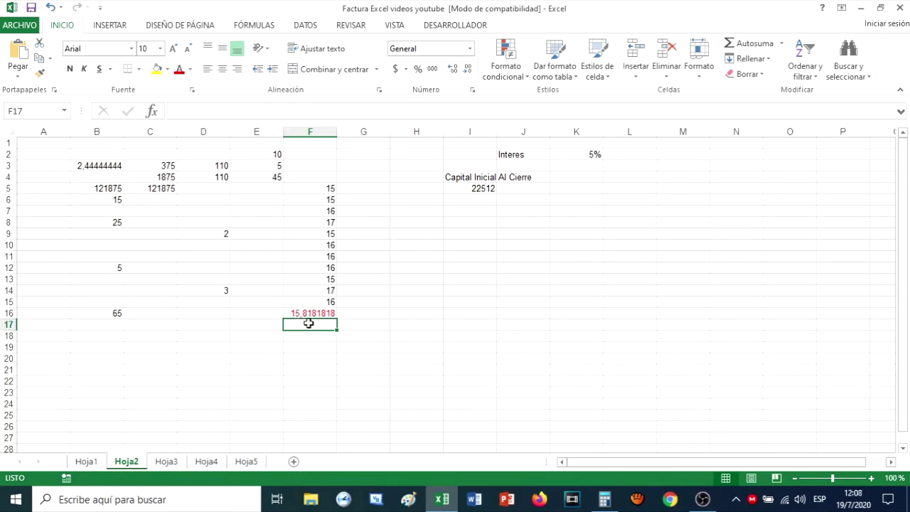
Step: Calculate the same average in cell G16 by dividing sum by count, using the formula =SUMA(F5:F15)/CONTARA(F5:F15)
{"action": "left_click", "coordinate": [364, 316]}
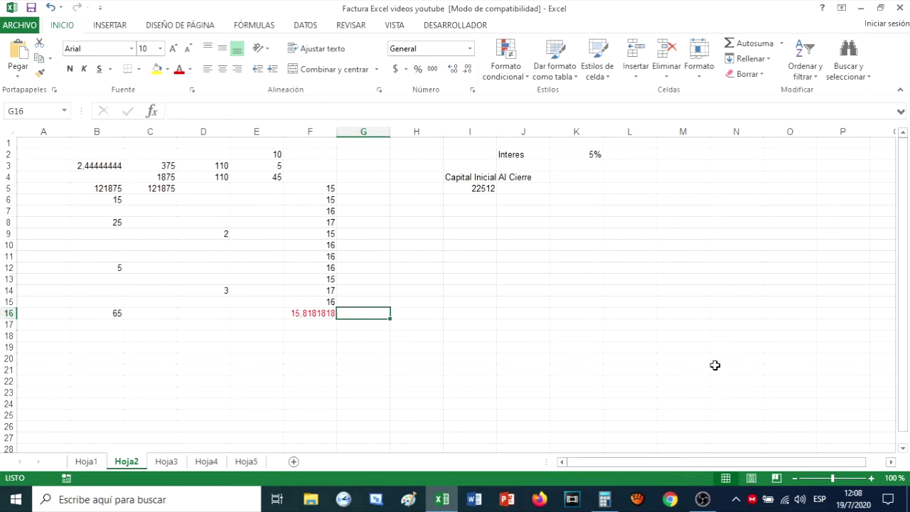
{"action": "type", "text": "="}
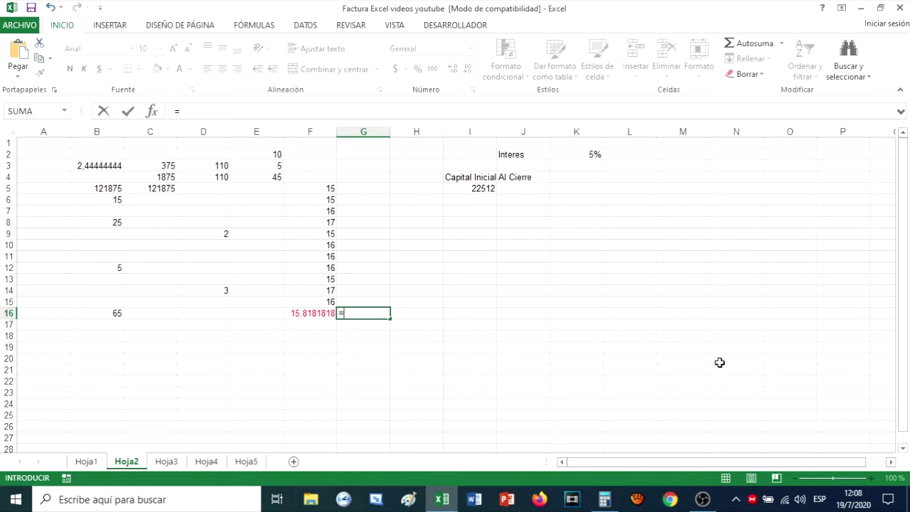
{"action": "type", "text": "su"}
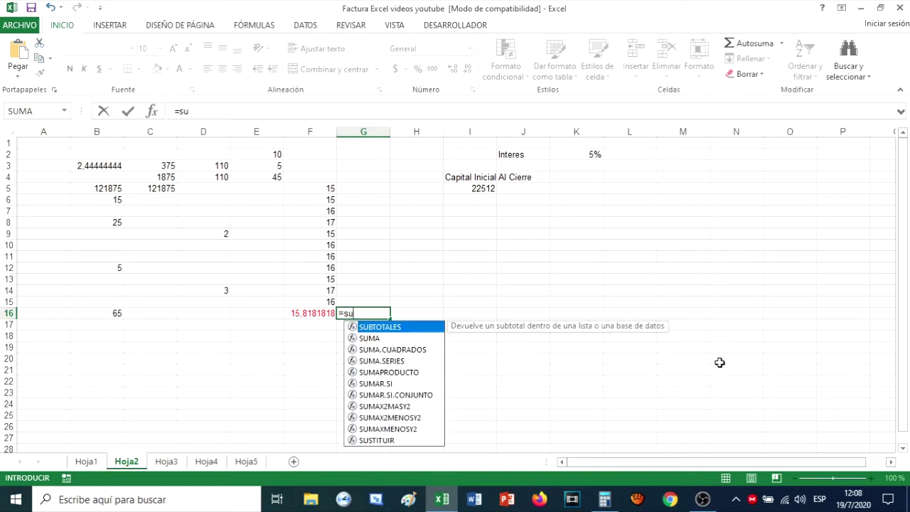
{"action": "type", "text": "ma"}
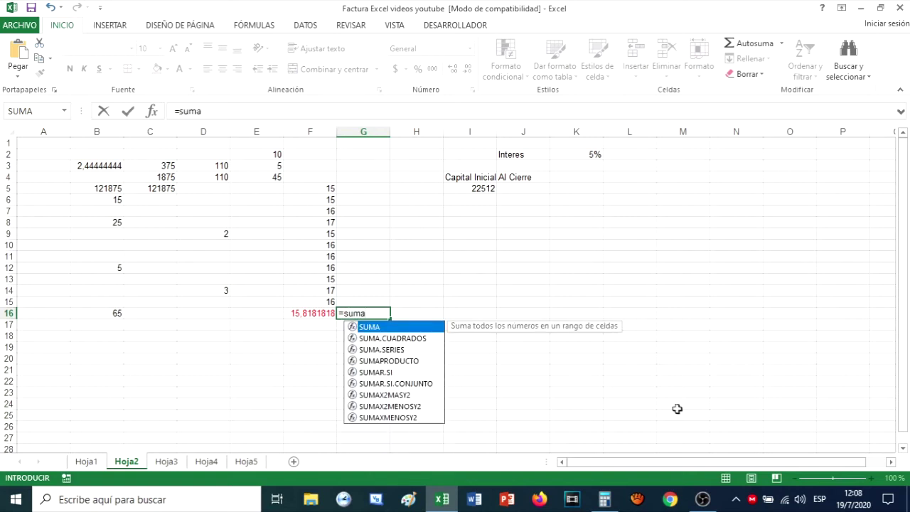
{"action": "double_click", "coordinate": [373, 327]}
{"action": "left_click_drag", "start_coordinate": [331, 189], "coordinate": [322, 302]}
{"action": "type", "text": ")/"}
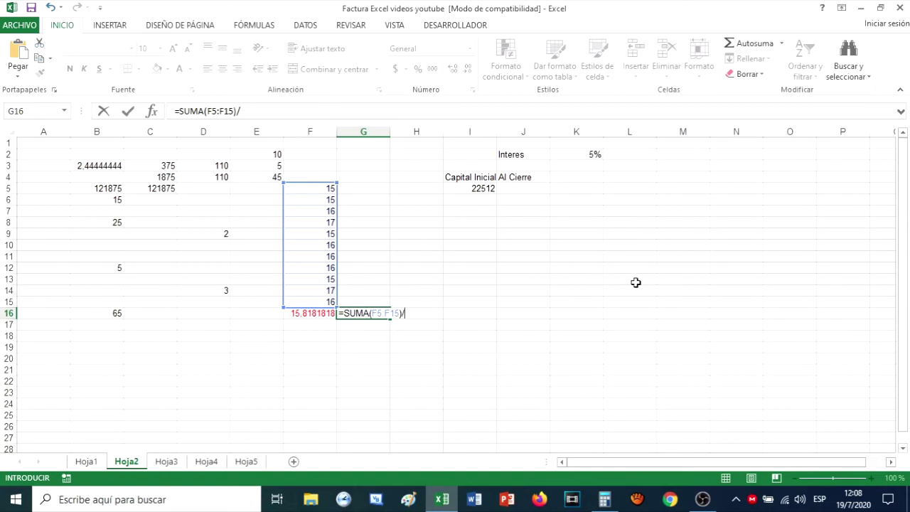
{"action": "type", "text": "conta"}
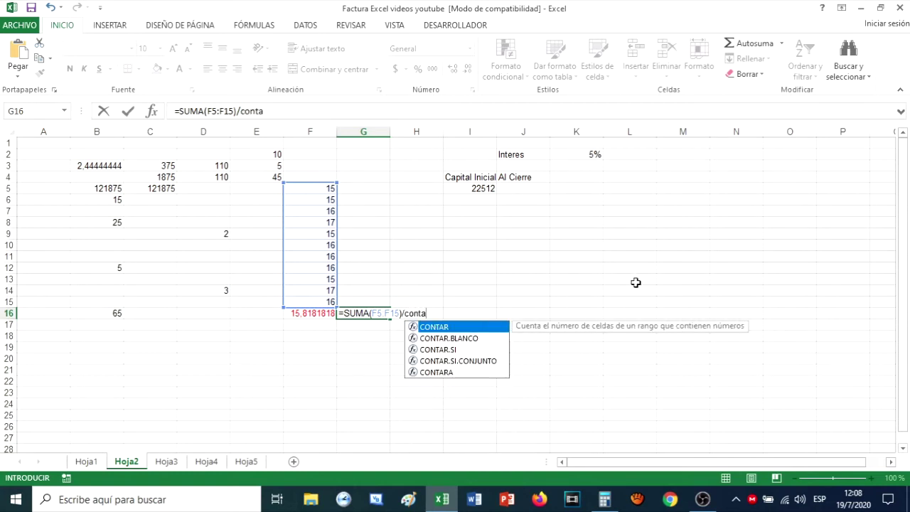
{"action": "type", "text": "ra"}
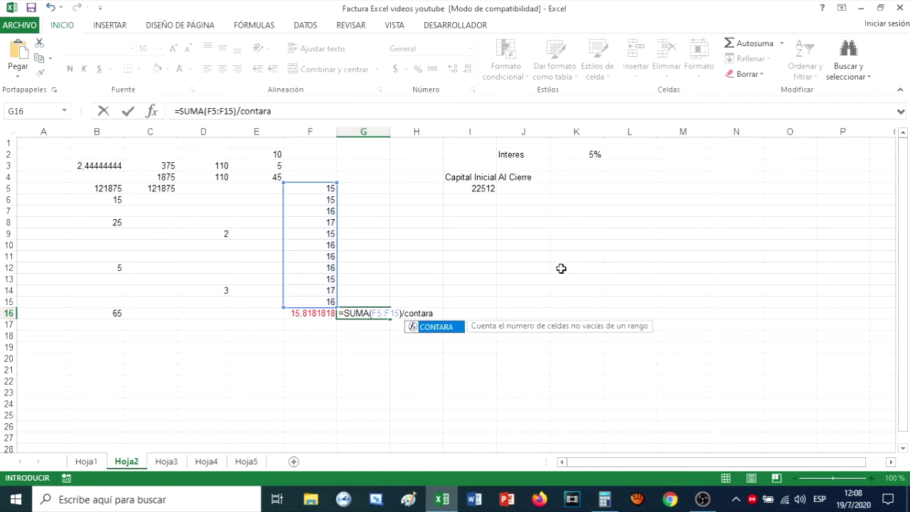
{"action": "double_click", "coordinate": [435, 327]}
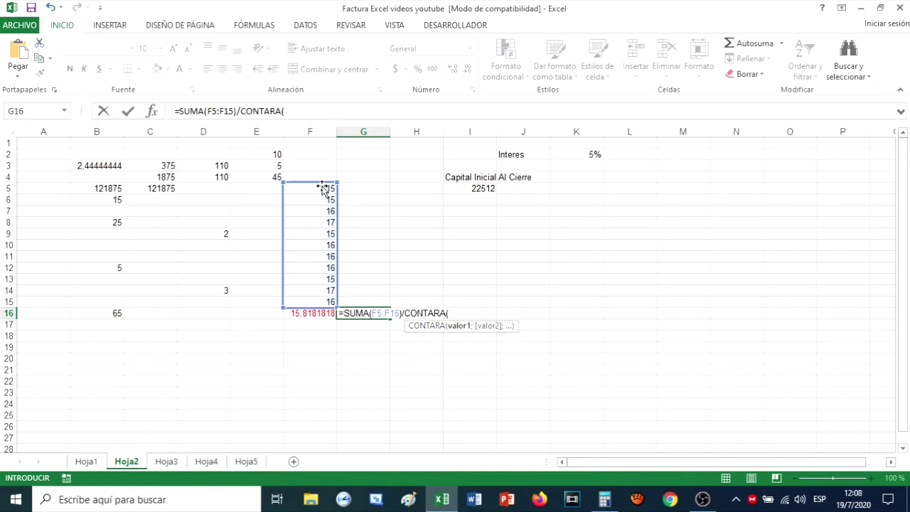
{"action": "left_click_drag", "start_coordinate": [322, 189], "coordinate": [339, 304]}
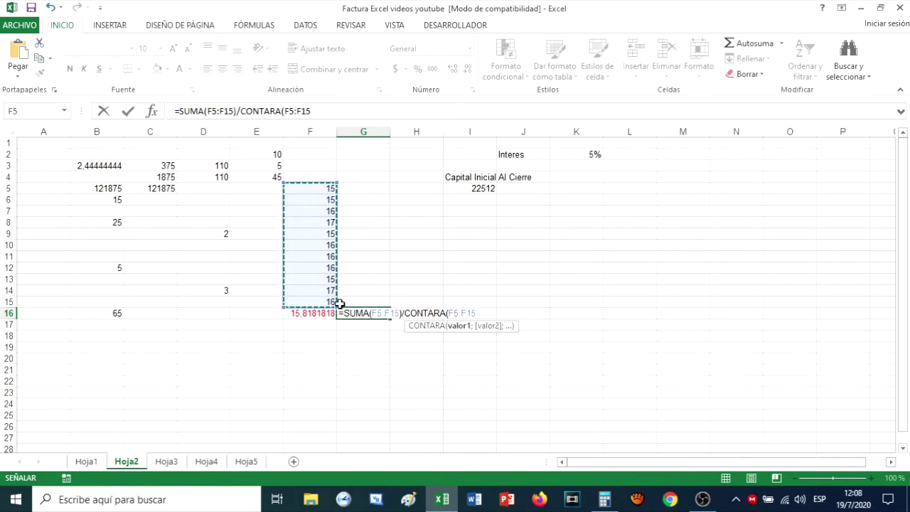
{"action": "type", "text": ")"}
{"action": "key", "text": "Return"}
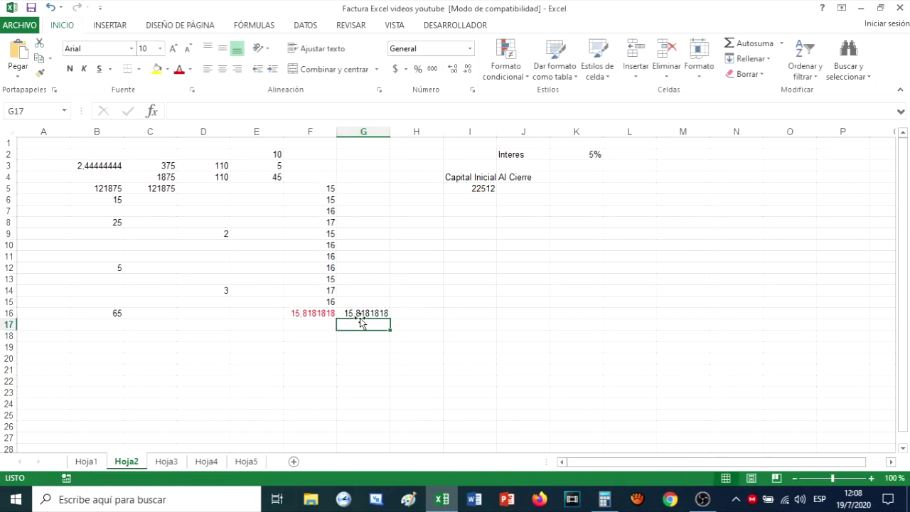
{"action": "key", "text": "Right"}
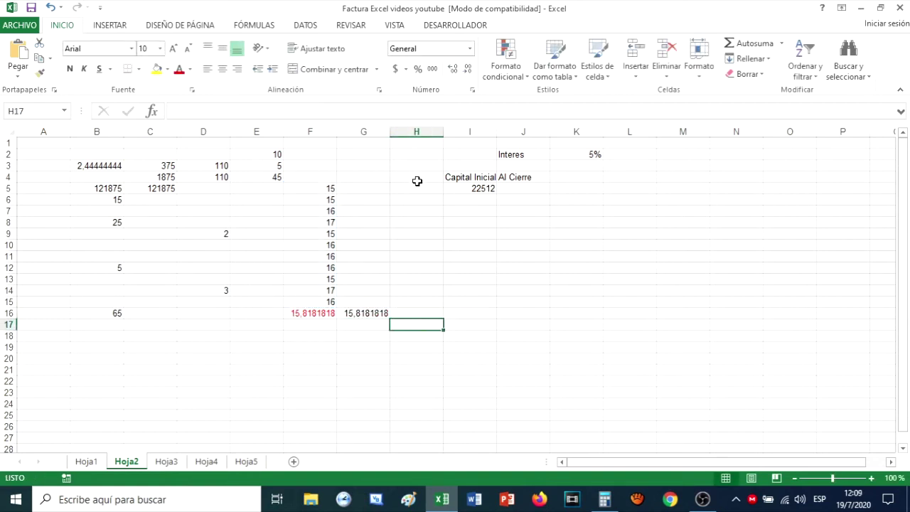
Step: Add the heading "dias" in cell H4, beside the Capital Inicial heading
{"action": "left_click", "coordinate": [477, 190]}
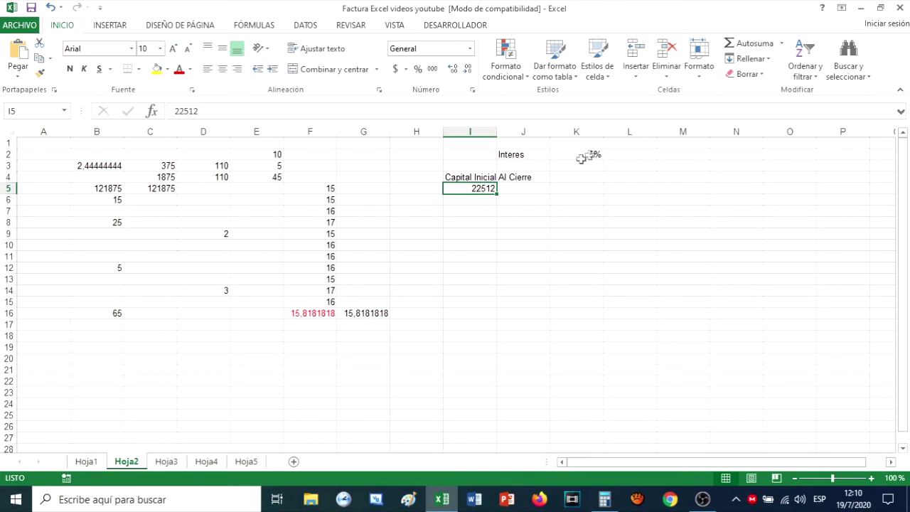
{"action": "left_click", "coordinate": [423, 189]}
{"action": "left_click", "coordinate": [420, 177]}
{"action": "type", "text": "dias"}
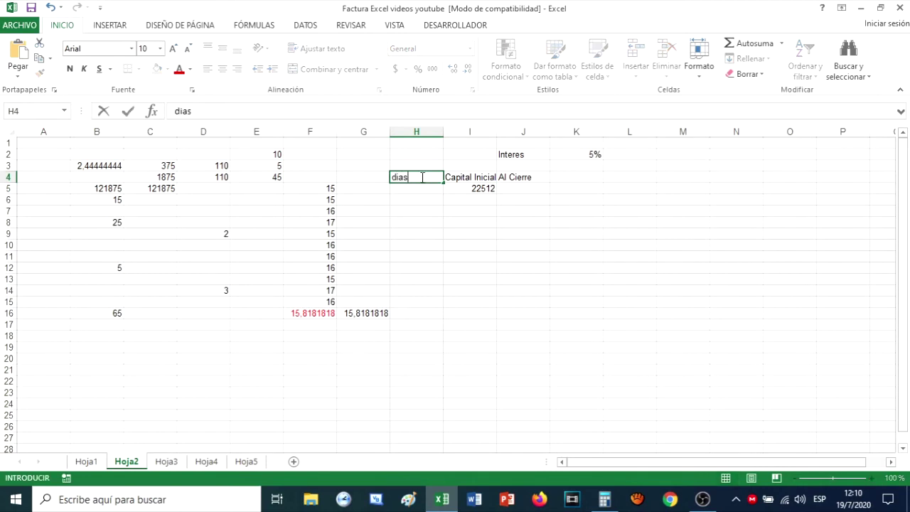
{"action": "key", "text": "Return"}
Step: Enter 1, 2 and 3 in H5:H7 and extend the number series down to 11 in H15
{"action": "type", "text": "1"}
{"action": "key", "text": "Return"}
{"action": "type", "text": "2"}
{"action": "key", "text": "Return"}
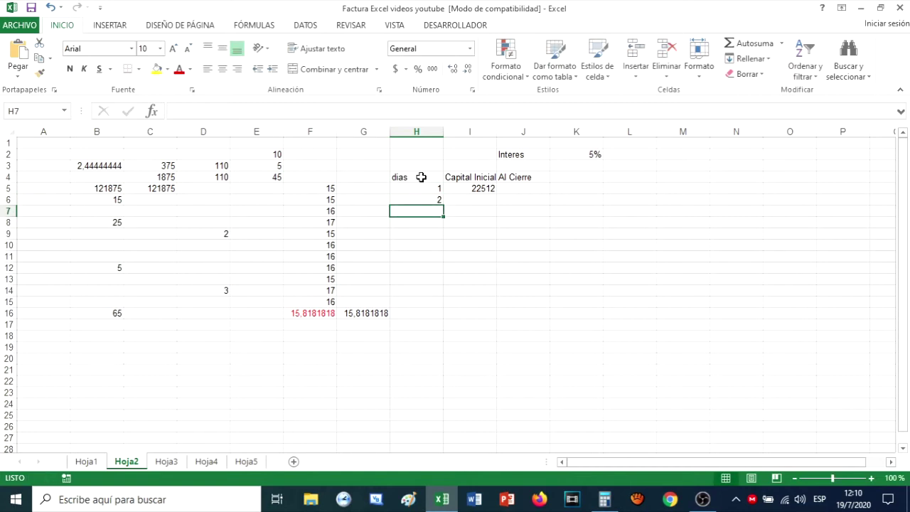
{"action": "type", "text": "3"}
{"action": "key", "text": "Return"}
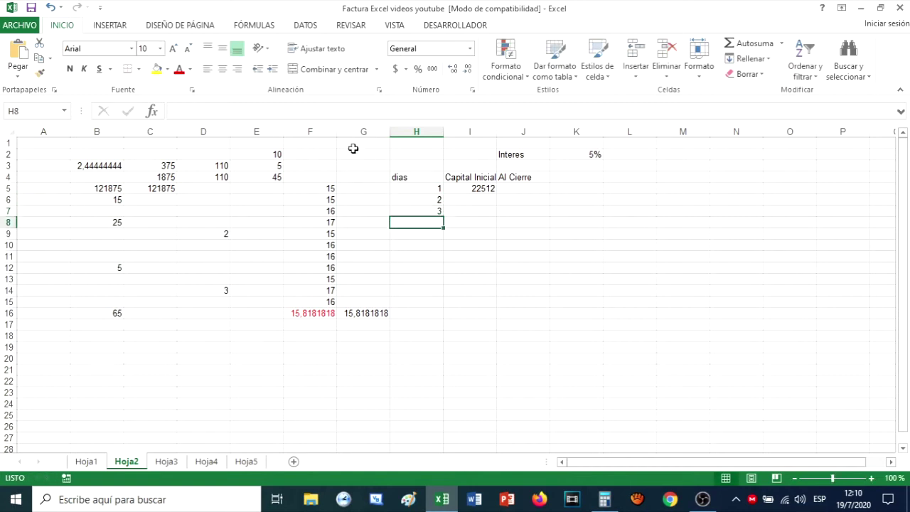
{"action": "left_click_drag", "start_coordinate": [428, 191], "coordinate": [431, 207]}
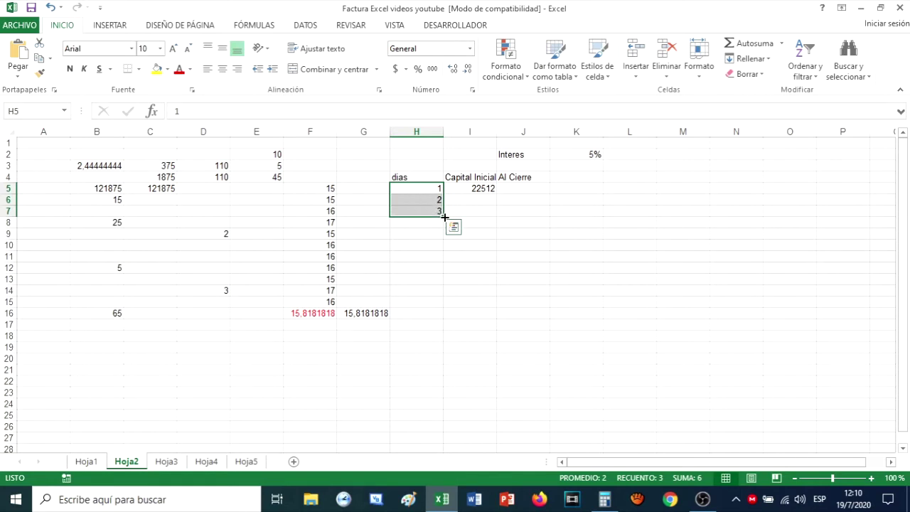
{"action": "left_click_drag", "start_coordinate": [444, 216], "coordinate": [455, 304]}
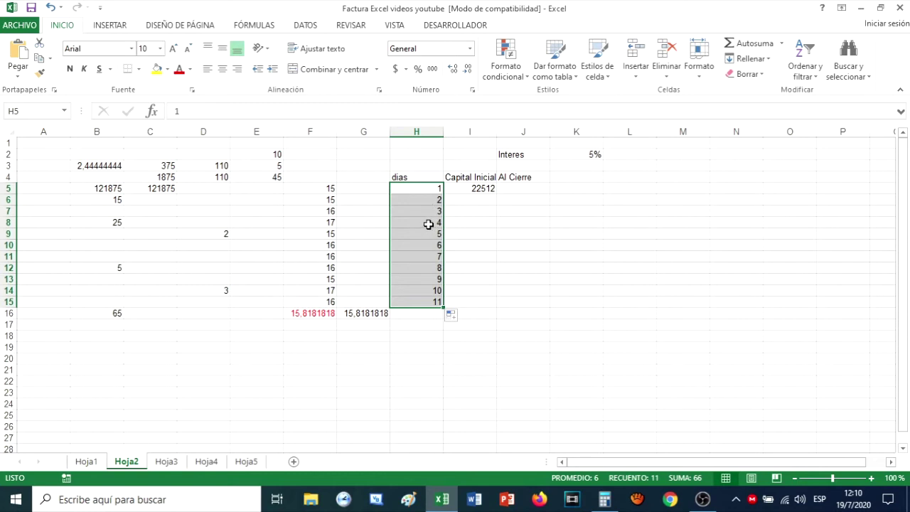
Step: Enter lunes, martes and miercoles in M4:M6 and extend the weekday series down to M12
{"action": "left_click", "coordinate": [700, 181]}
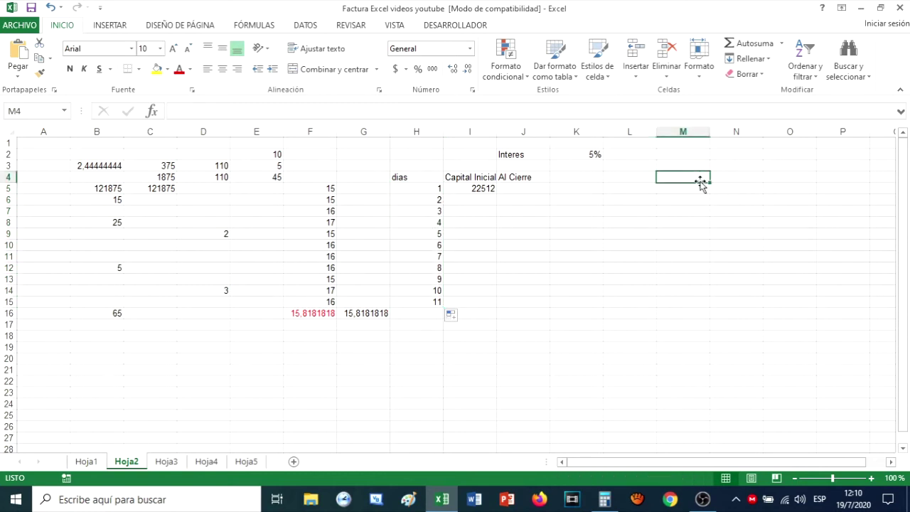
{"action": "type", "text": "lunes"}
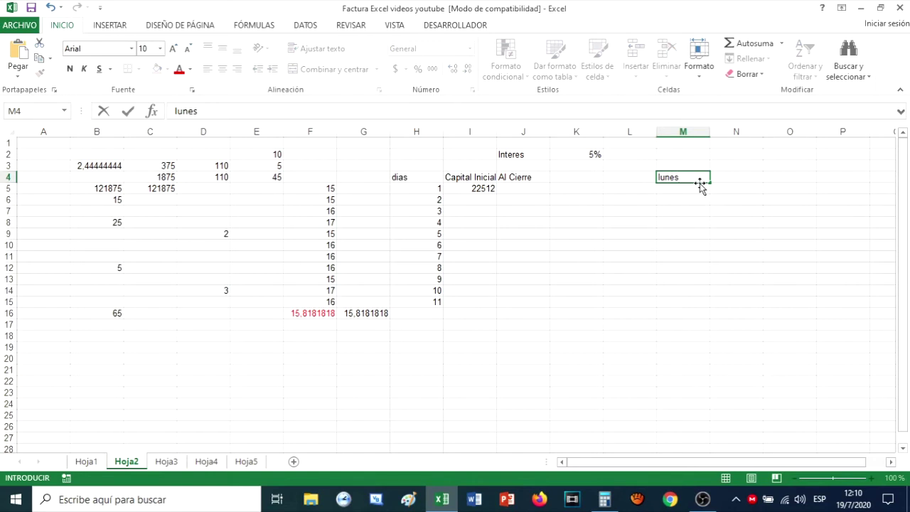
{"action": "key", "text": "Return"}
{"action": "type", "text": "ma"}
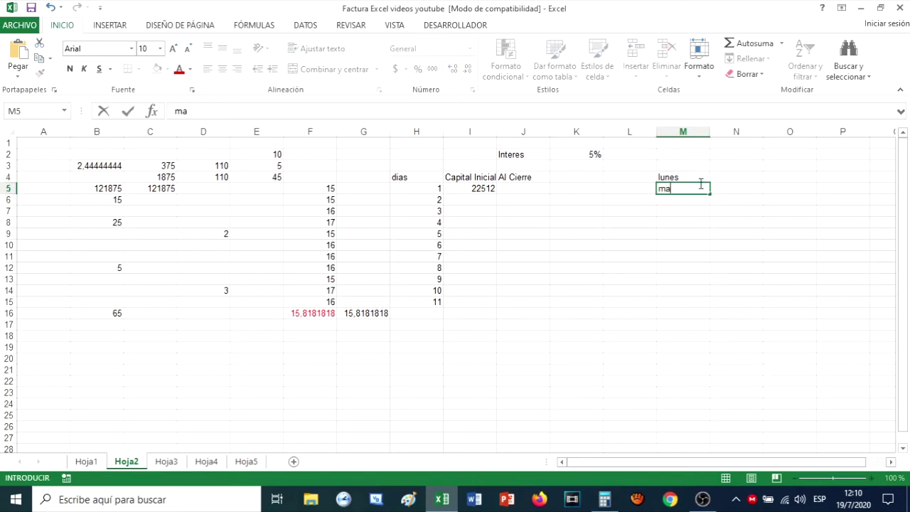
{"action": "key", "text": "Return"}
{"action": "type", "text": "miercoles"}
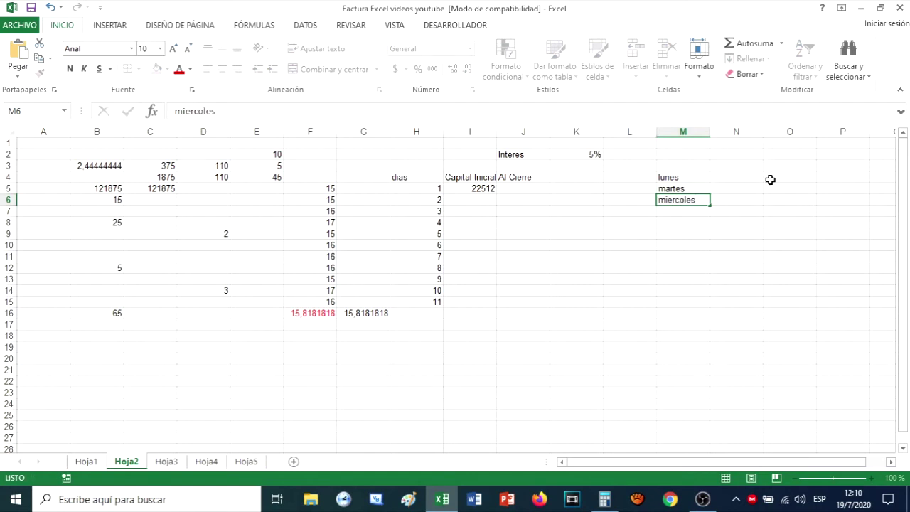
{"action": "left_click", "coordinate": [770, 178]}
{"action": "left_click_drag", "start_coordinate": [681, 178], "coordinate": [716, 276]}
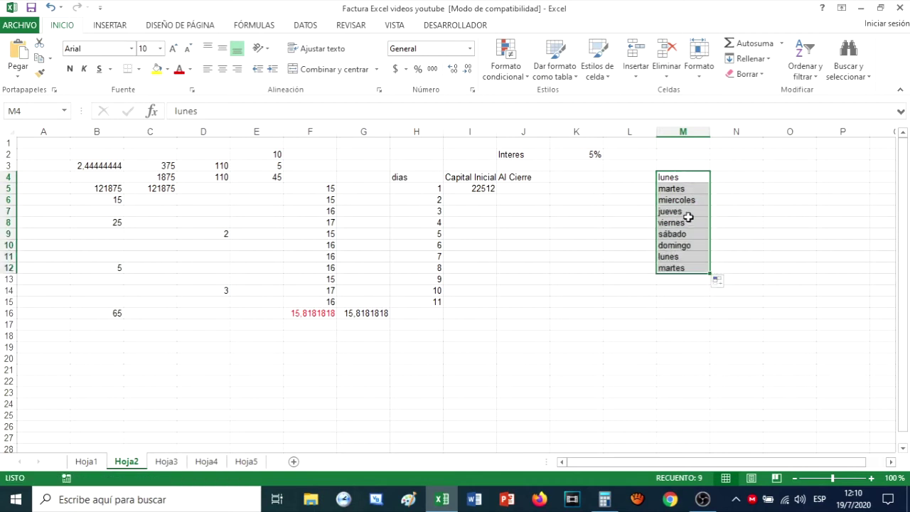
Step: Enter Enero, febrero and marzo in N4:N6 and extend the month series down to N16
{"action": "left_click", "coordinate": [755, 175]}
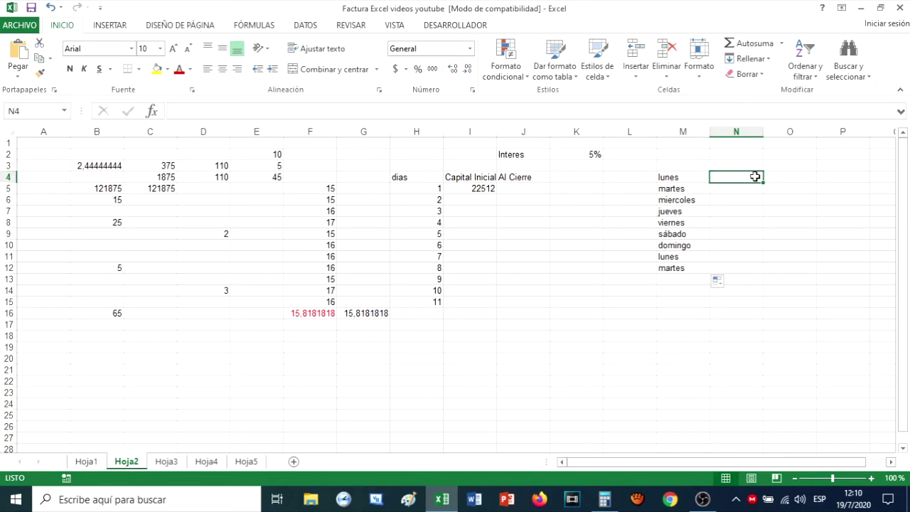
{"action": "type", "text": "Enero"}
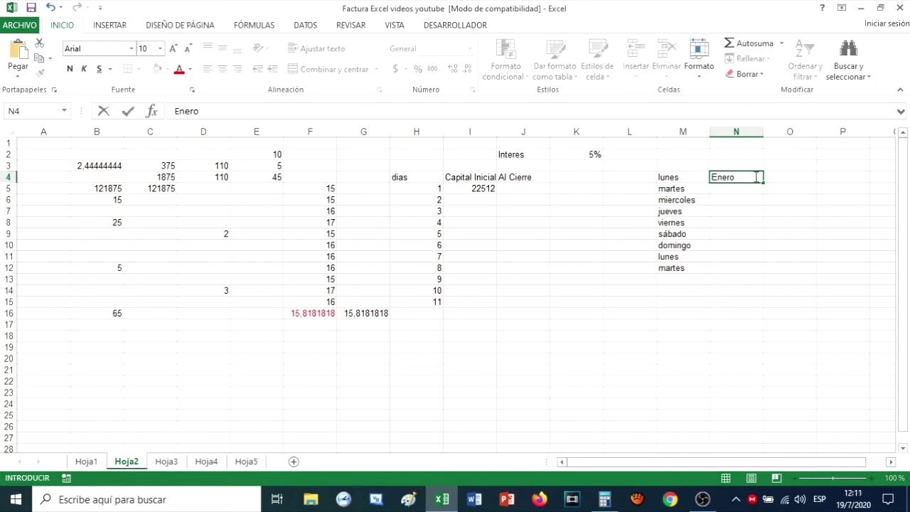
{"action": "key", "text": "Return"}
{"action": "type", "text": "febrero m"}
{"action": "key", "text": "BackSpace"}
{"action": "key", "text": "BackSpace"}
{"action": "key", "text": "BackSpace"}
{"action": "key", "text": "Return"}
{"action": "type", "text": "mar"}
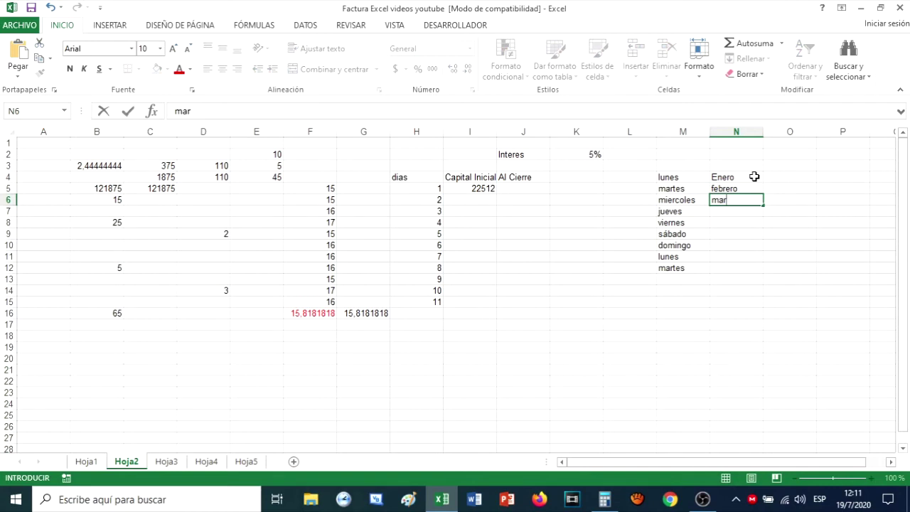
{"action": "type", "text": "zo"}
{"action": "key", "text": "Return"}
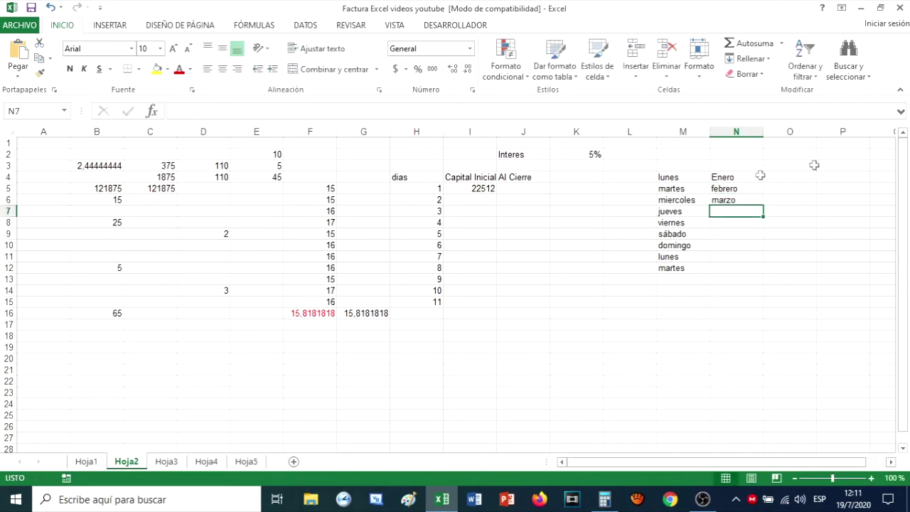
{"action": "left_click_drag", "start_coordinate": [727, 179], "coordinate": [736, 197]}
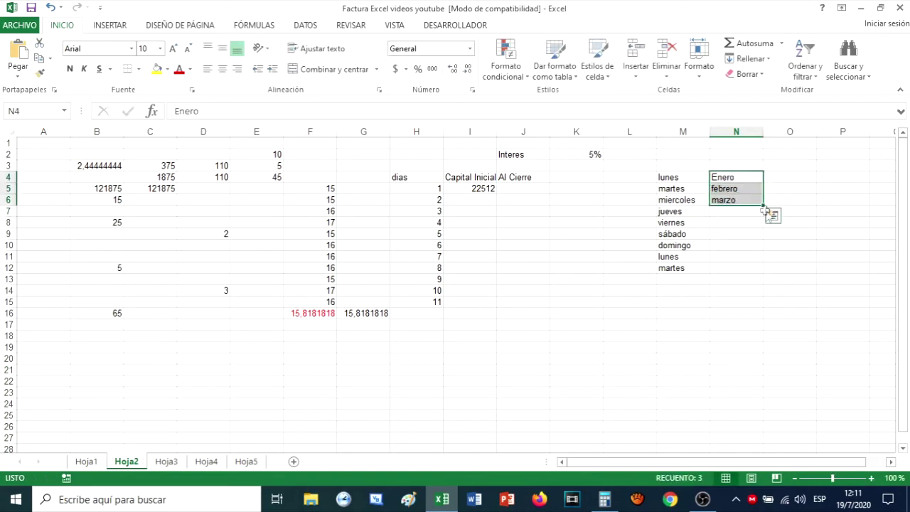
{"action": "left_click_drag", "start_coordinate": [763, 207], "coordinate": [777, 318]}
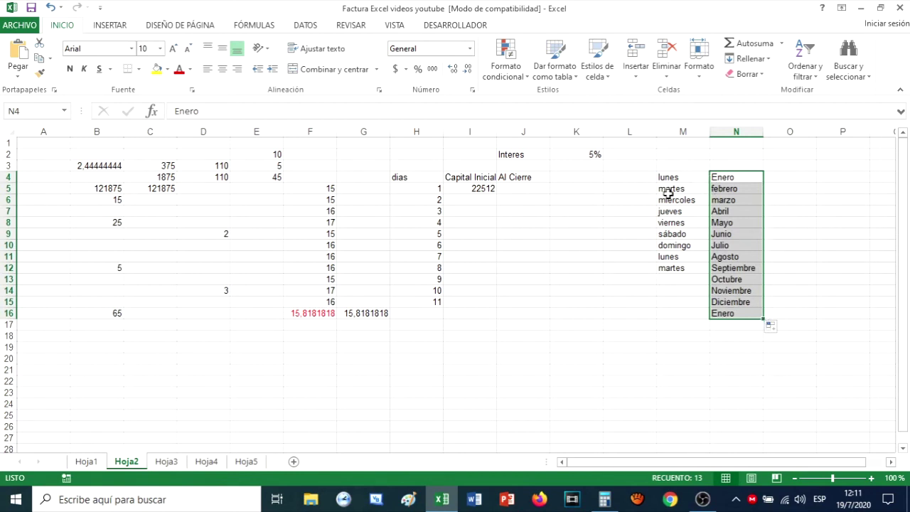
Step: Clear the weekday and month lists from columns M and N, rows 4 to 16
{"action": "left_click_drag", "start_coordinate": [651, 174], "coordinate": [779, 302]}
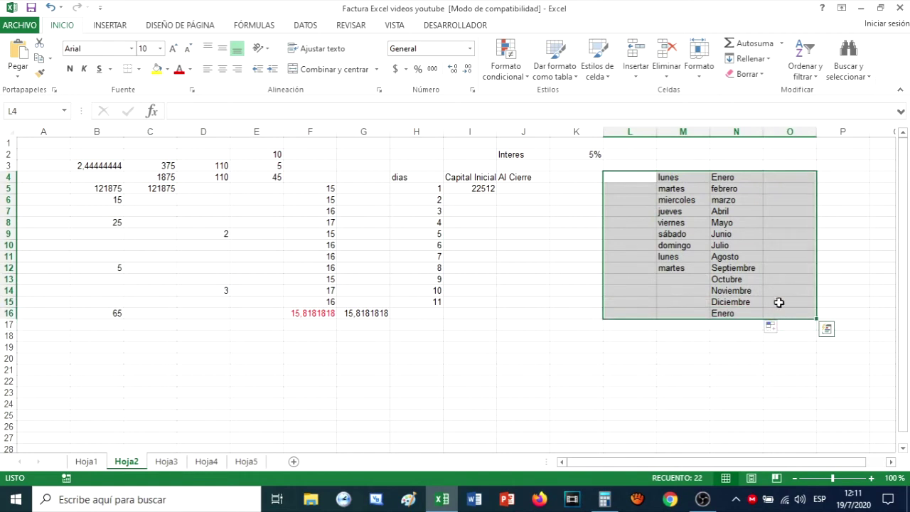
{"action": "key", "text": "BackSpace"}
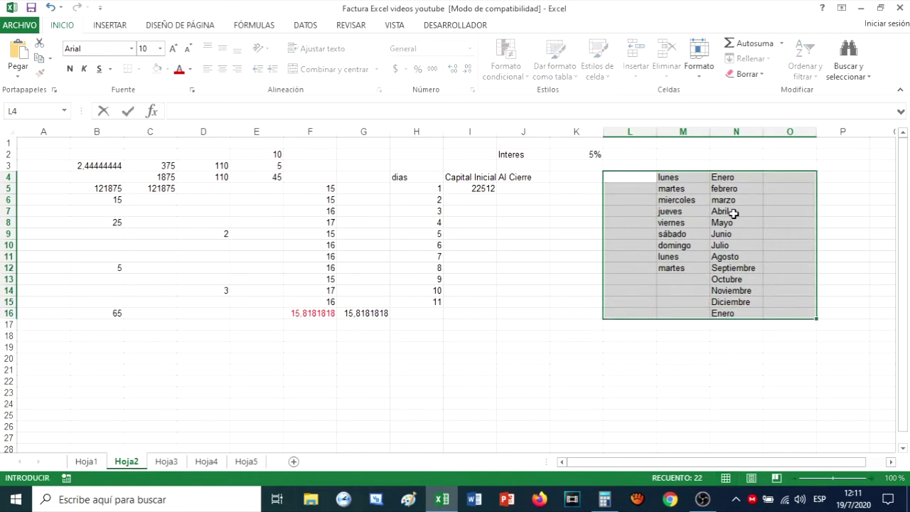
{"action": "left_click", "coordinate": [650, 223]}
{"action": "left_click_drag", "start_coordinate": [629, 166], "coordinate": [750, 315]}
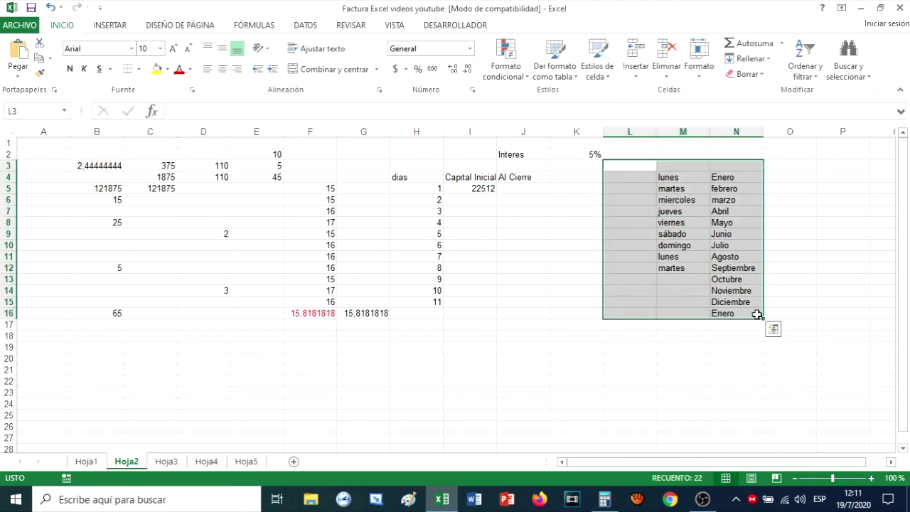
{"action": "key", "text": "Delete"}
{"action": "left_click", "coordinate": [547, 255]}
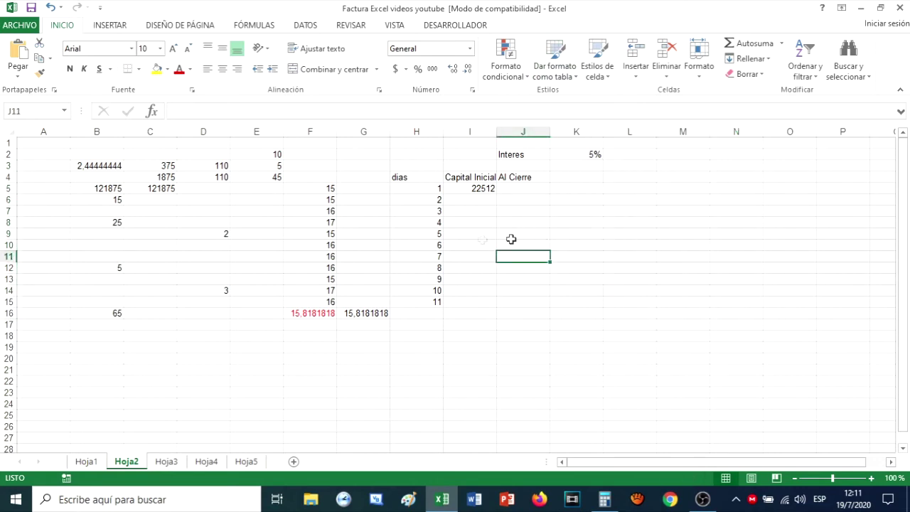
Step: Add the heading "Interes" in cell K4, beside the Al Cierre heading
{"action": "left_click", "coordinate": [516, 189]}
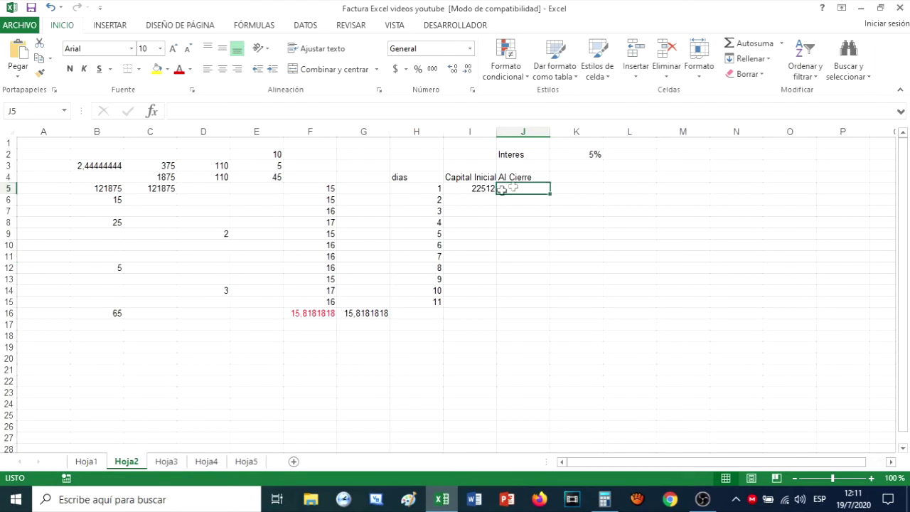
{"action": "left_click", "coordinate": [519, 178]}
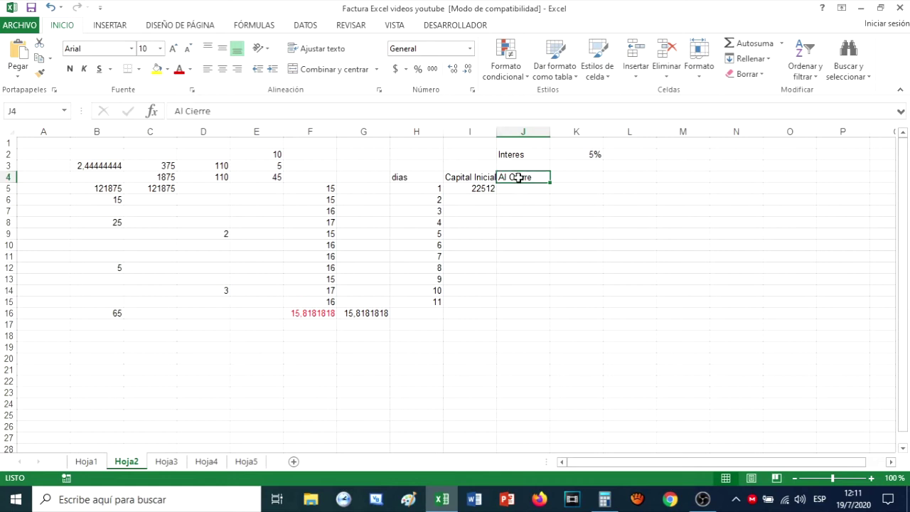
{"action": "left_click", "coordinate": [578, 187]}
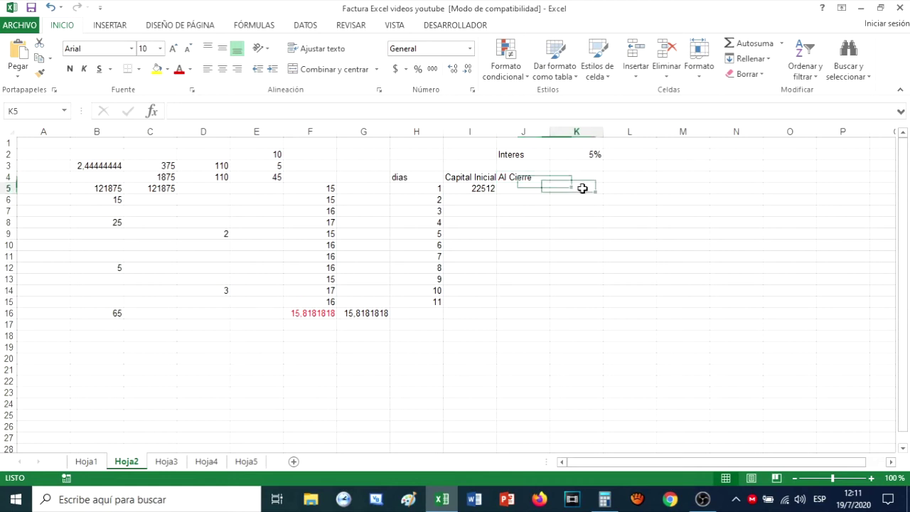
{"action": "left_click", "coordinate": [584, 176]}
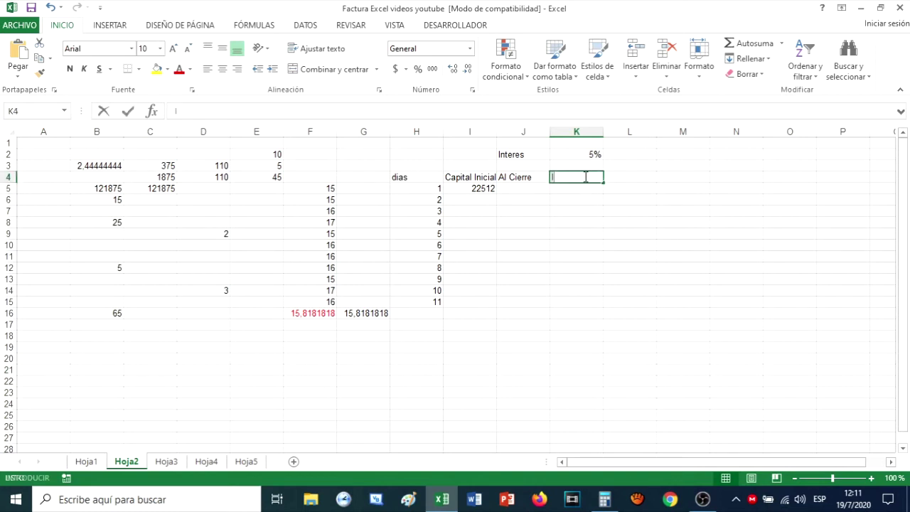
{"action": "type", "text": "Interes"}
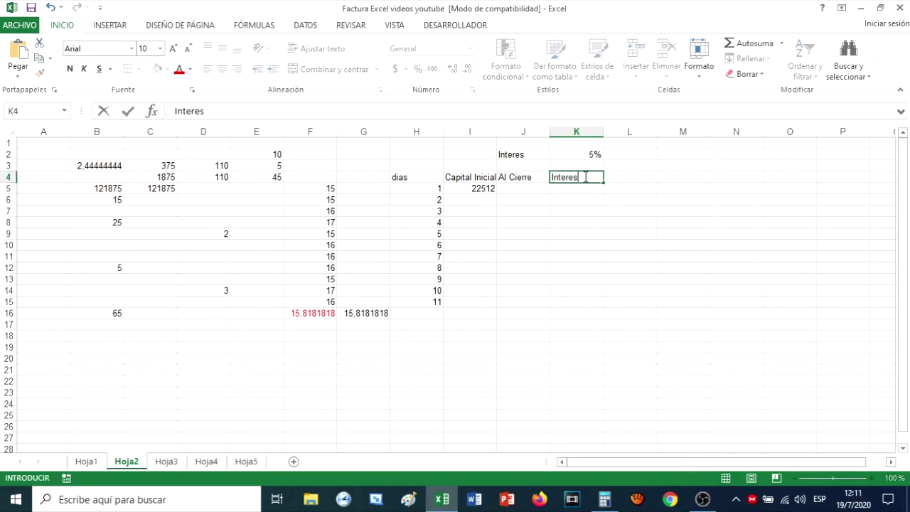
{"action": "left_click", "coordinate": [711, 190]}
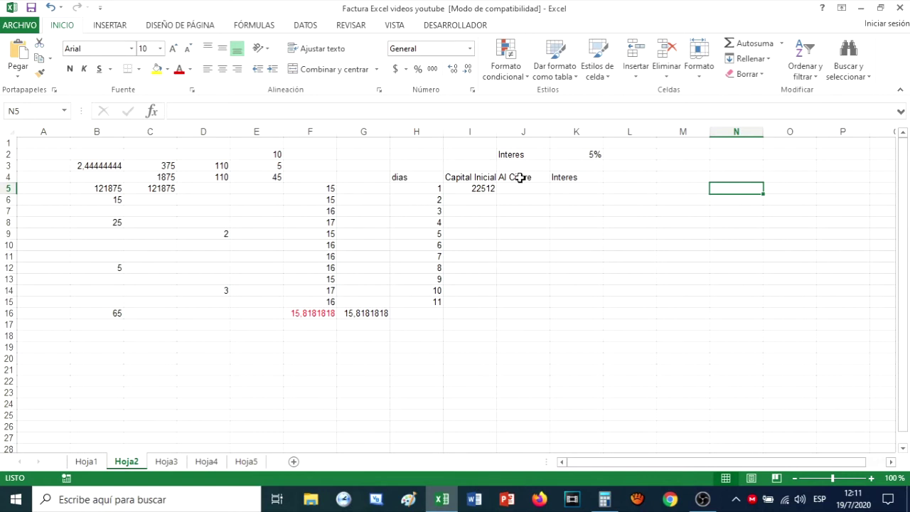
Step: Calculate the first day's interest in K5 from the initial capital and the interest rate, using the formula =I5*K2
{"action": "left_click", "coordinate": [483, 191]}
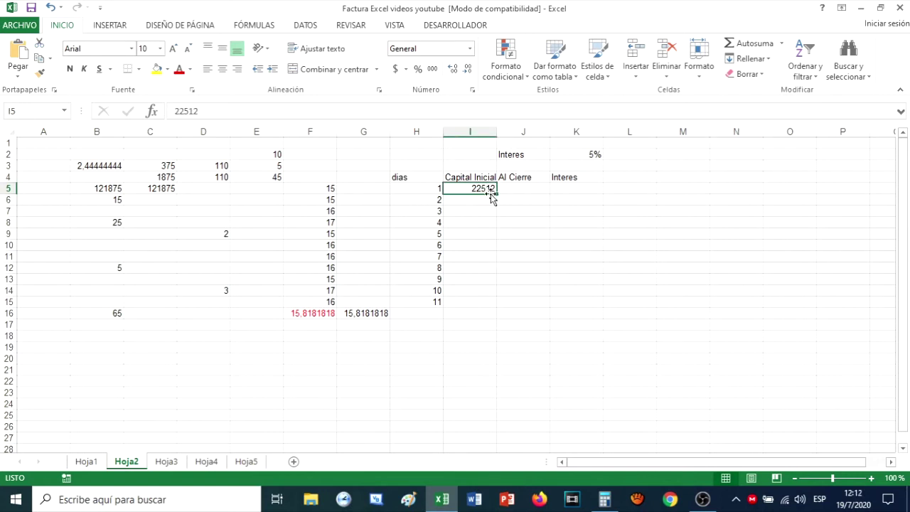
{"action": "left_click", "coordinate": [577, 188]}
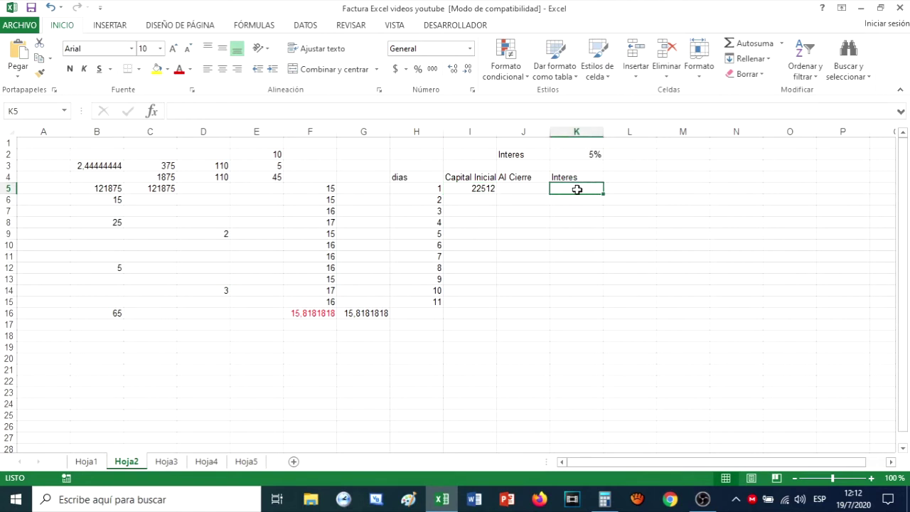
{"action": "type", "text": "="}
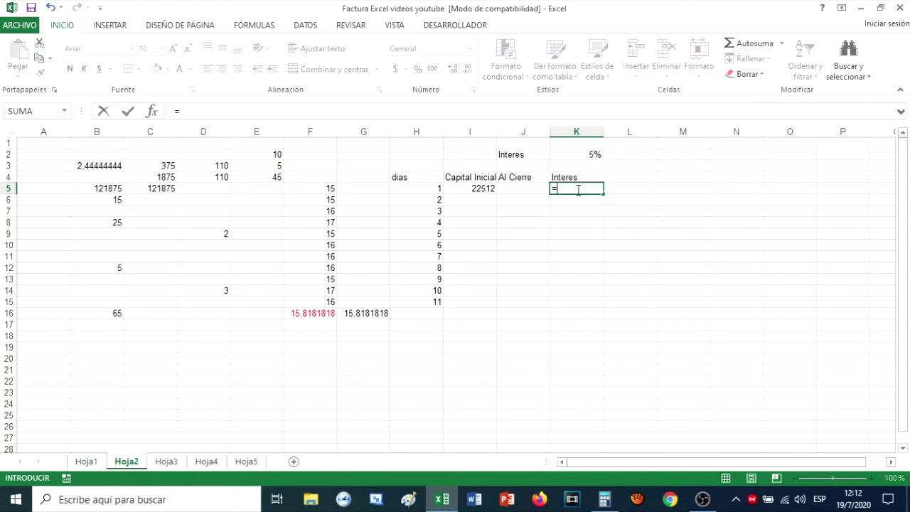
{"action": "left_click", "coordinate": [488, 190]}
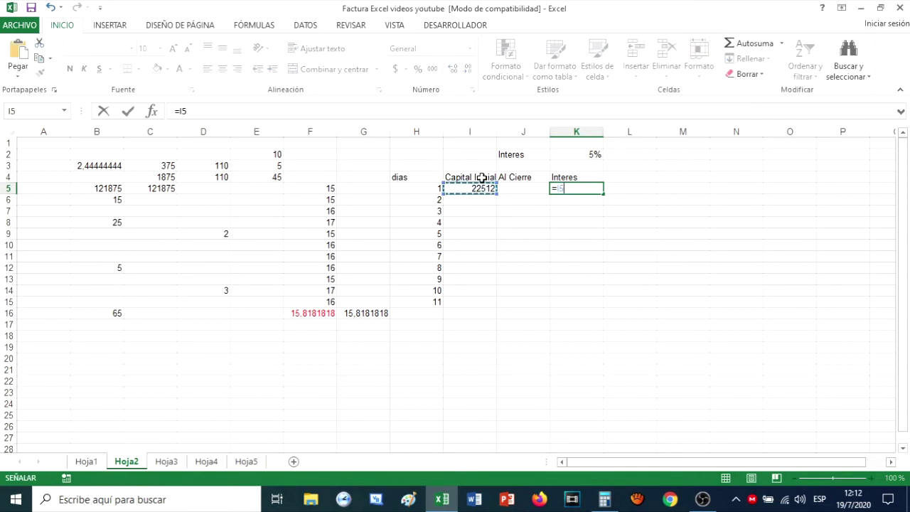
{"action": "type", "text": "*"}
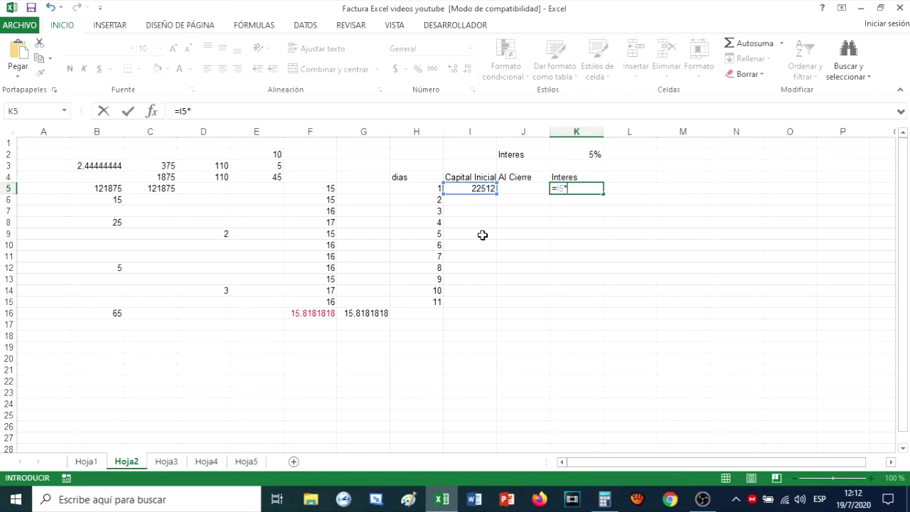
{"action": "left_click", "coordinate": [594, 155]}
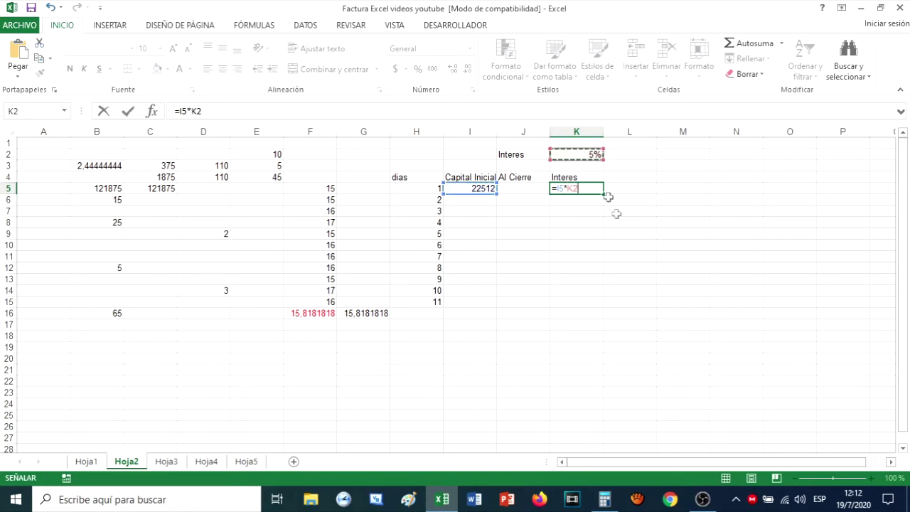
{"action": "key", "text": "Return"}
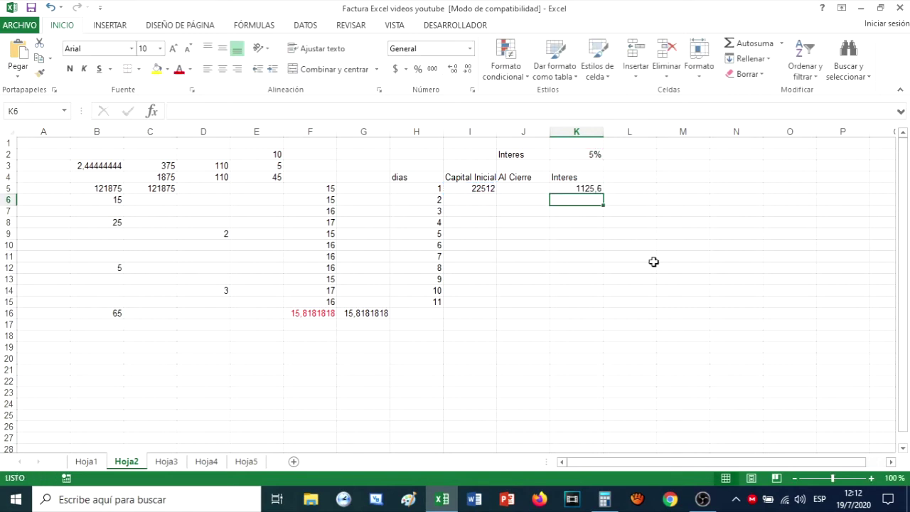
Step: Calculate the same interest in L5 with the decimal rate, using the formula =I5*0,05
{"action": "left_click", "coordinate": [630, 189]}
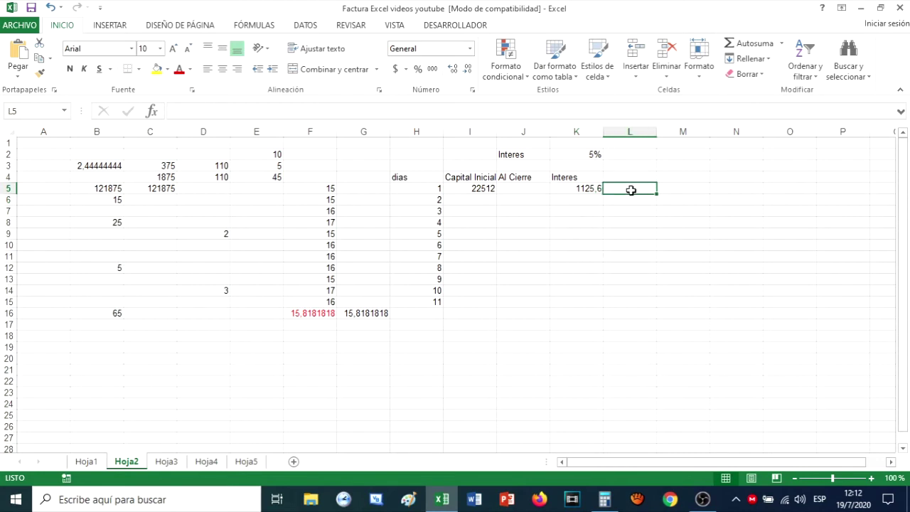
{"action": "type", "text": "="}
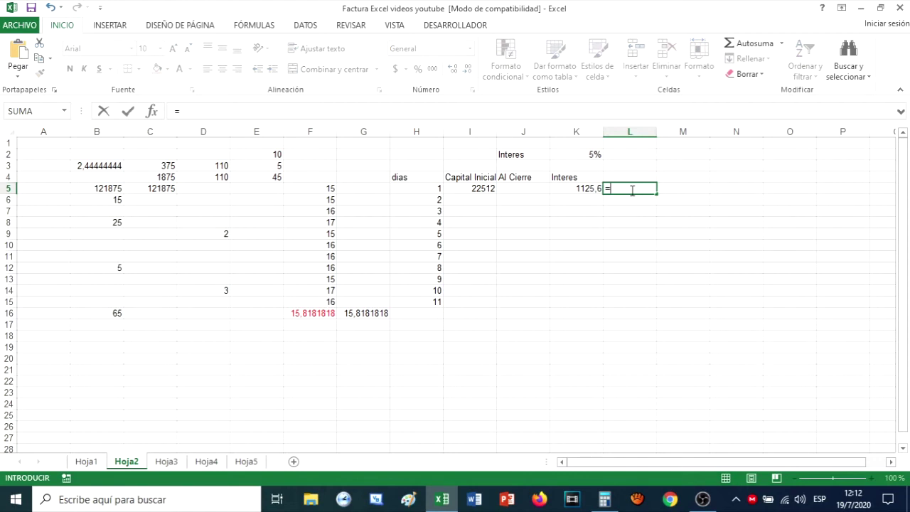
{"action": "left_click", "coordinate": [479, 189]}
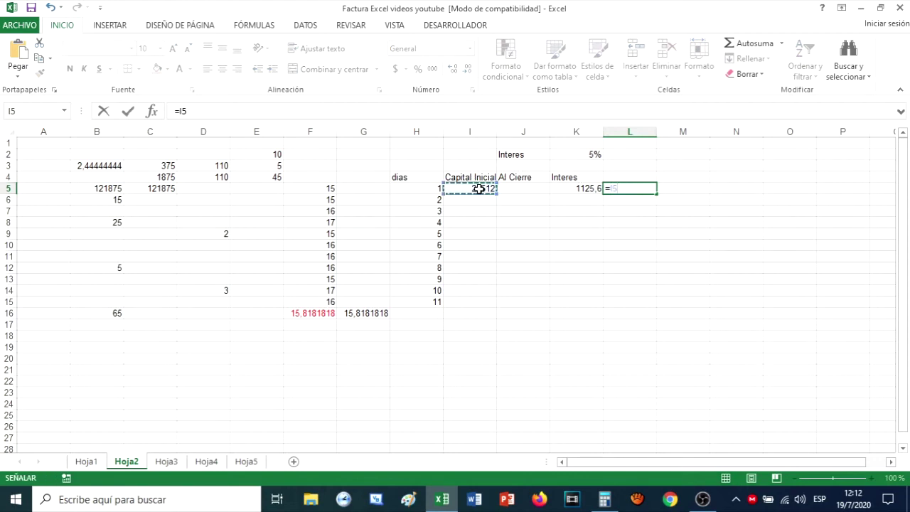
{"action": "type", "text": "*"}
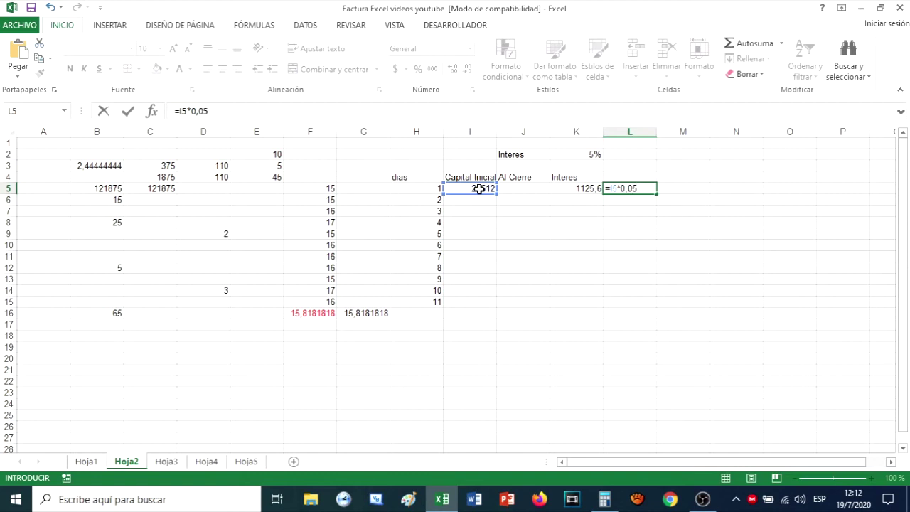
{"action": "key", "text": "Return"}
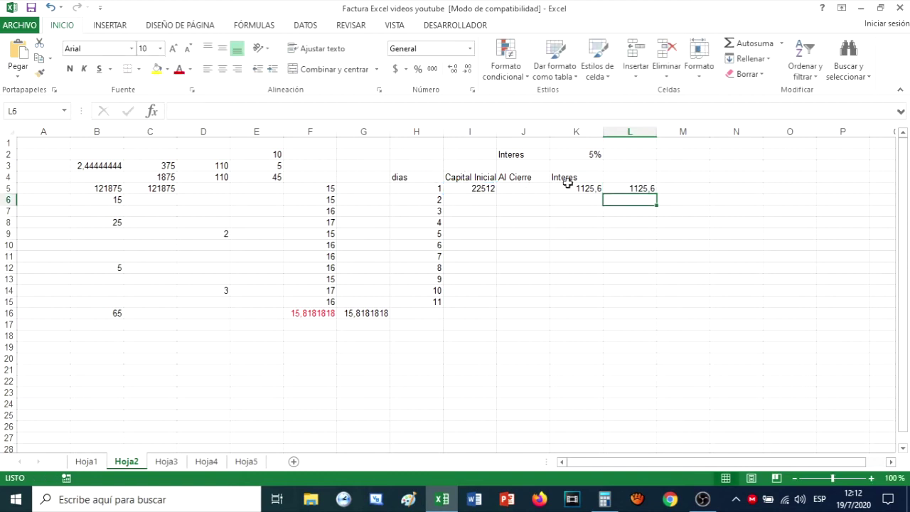
Step: Calculate the interest a third way in M5, dividing the capital in I5 by 100 in parentheses and multiplying by the percentage
{"action": "left_click", "coordinate": [673, 191]}
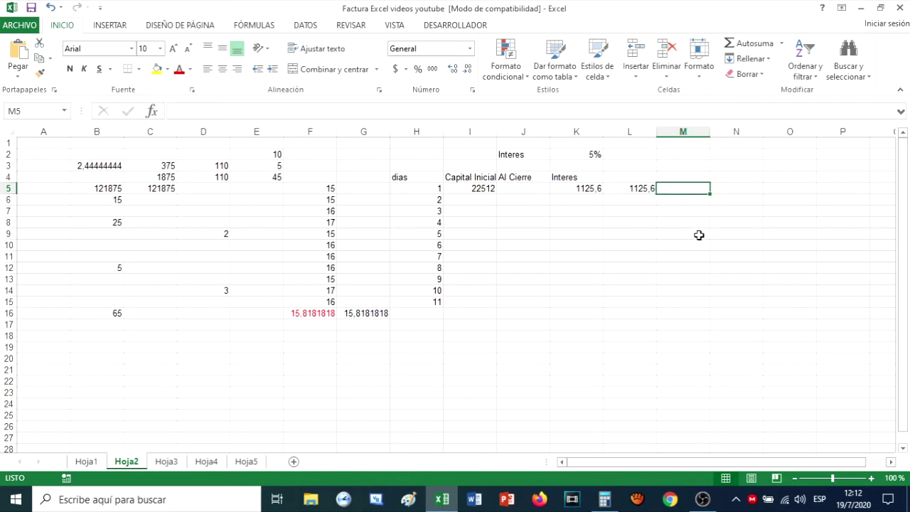
{"action": "type", "text": "="}
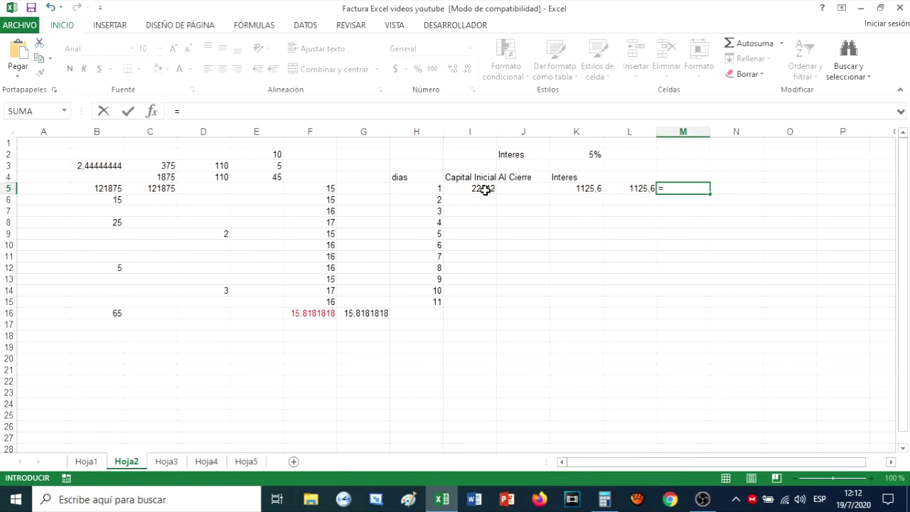
{"action": "type", "text": "("}
{"action": "left_click", "coordinate": [478, 188]}
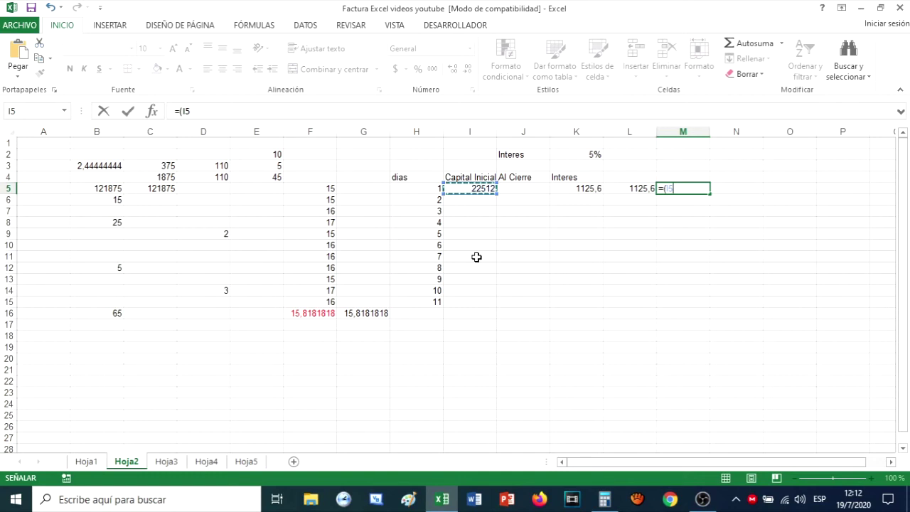
{"action": "type", "text": "/100)*"}
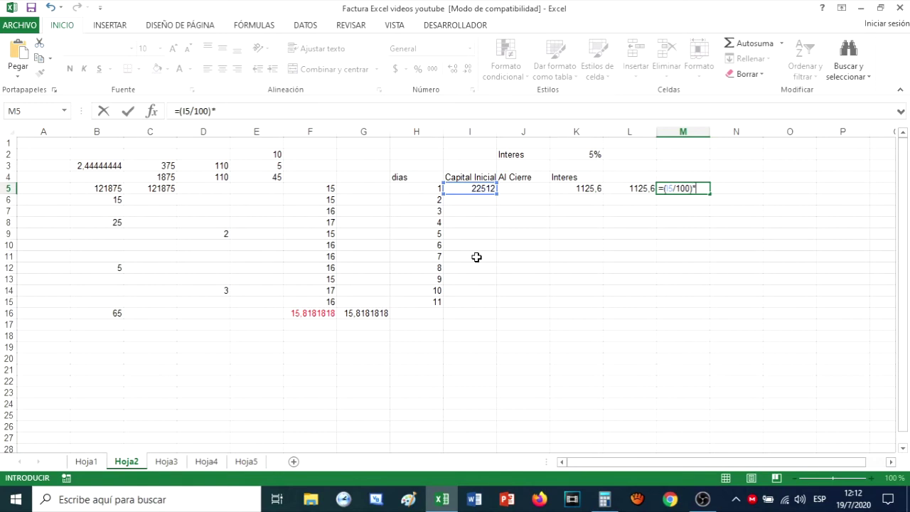
{"action": "key", "text": "Return"}
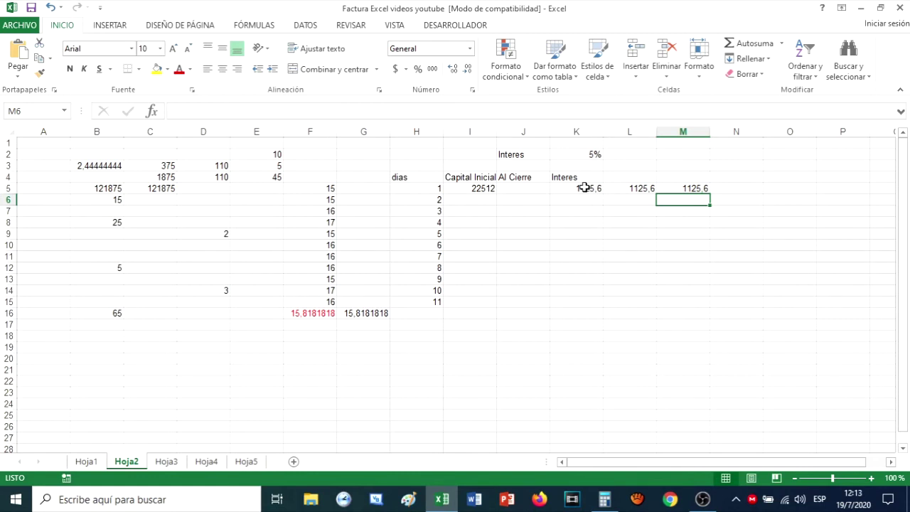
Step: Calculate the first day's closing capital in J5 by adding the initial capital and the interest, using the formula =I5+K5
{"action": "left_click", "coordinate": [524, 187]}
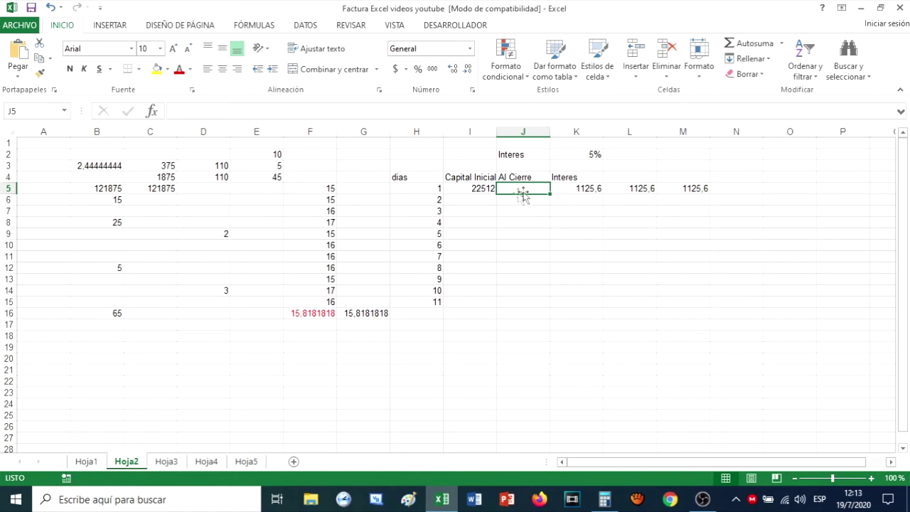
{"action": "type", "text": "="}
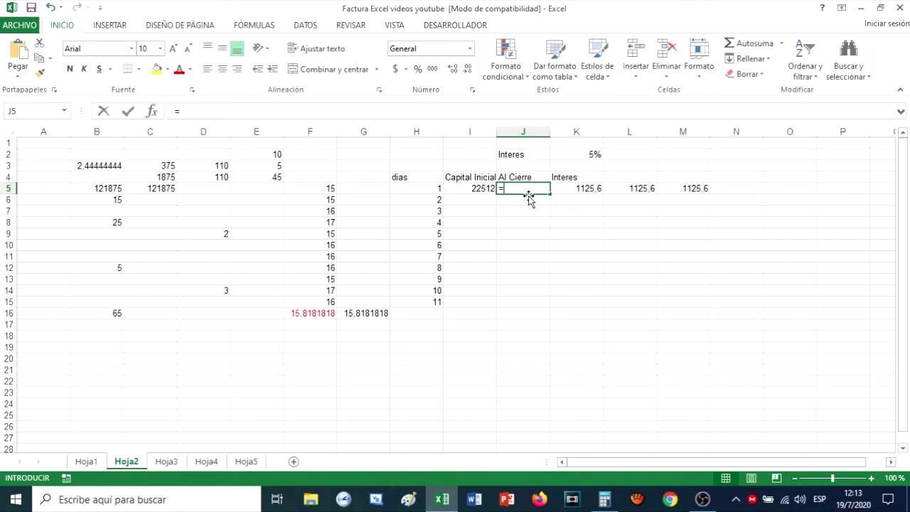
{"action": "left_click", "coordinate": [478, 190]}
{"action": "type", "text": "+"}
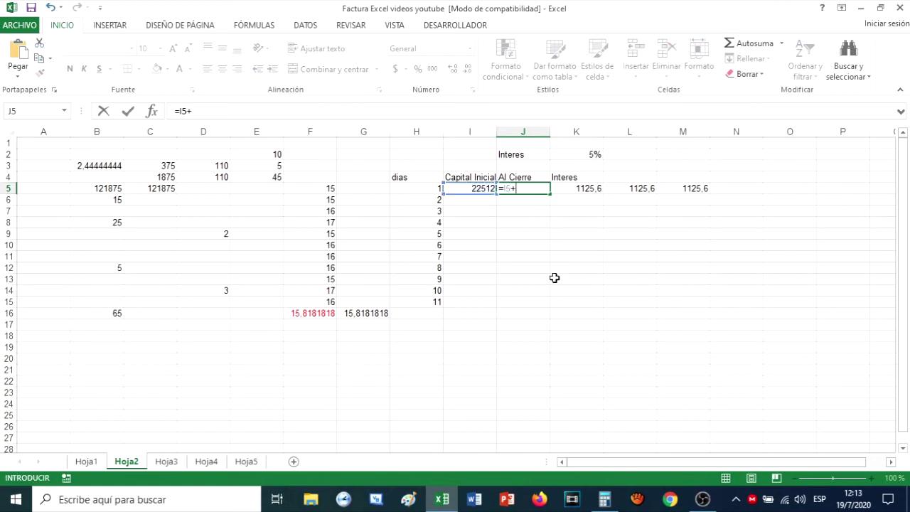
{"action": "left_click", "coordinate": [590, 189]}
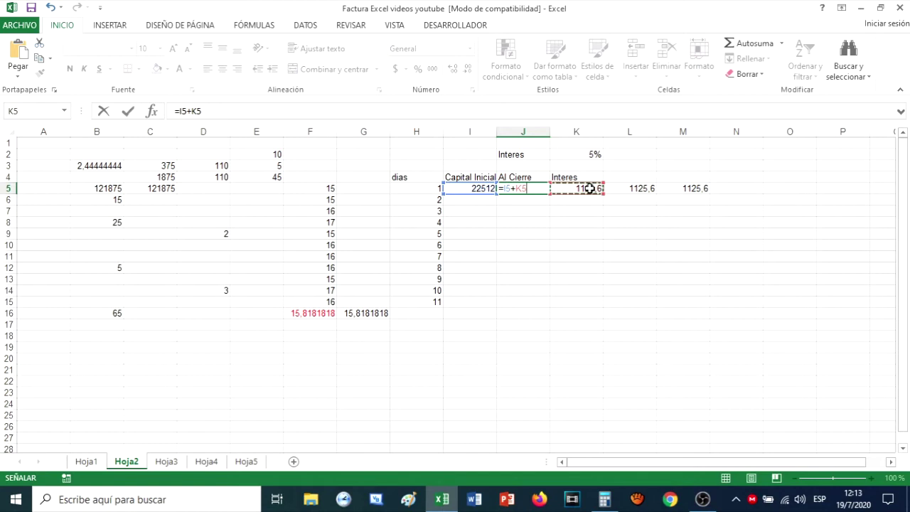
{"action": "key", "text": "Return"}
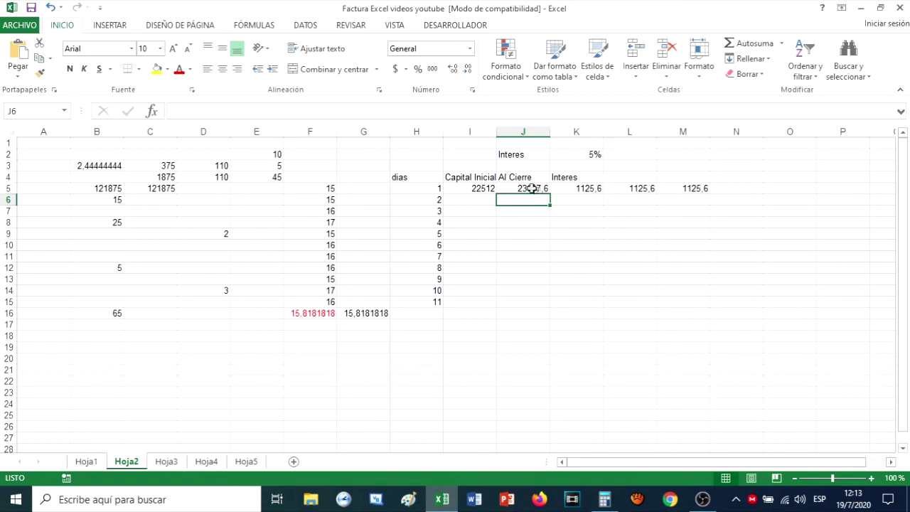
Step: Carry the first day's closing capital over as day 2's initial capital in I6, using the formula =J5
{"action": "left_click", "coordinate": [467, 202]}
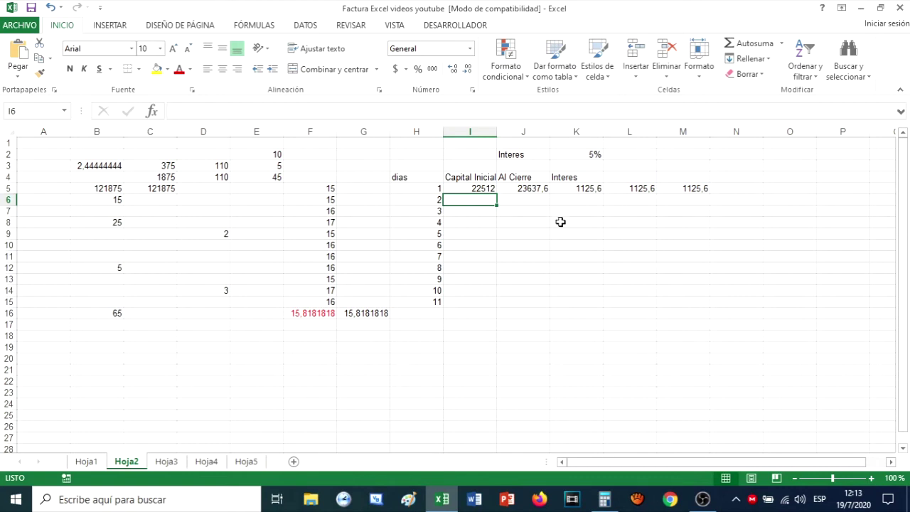
{"action": "type", "text": "="}
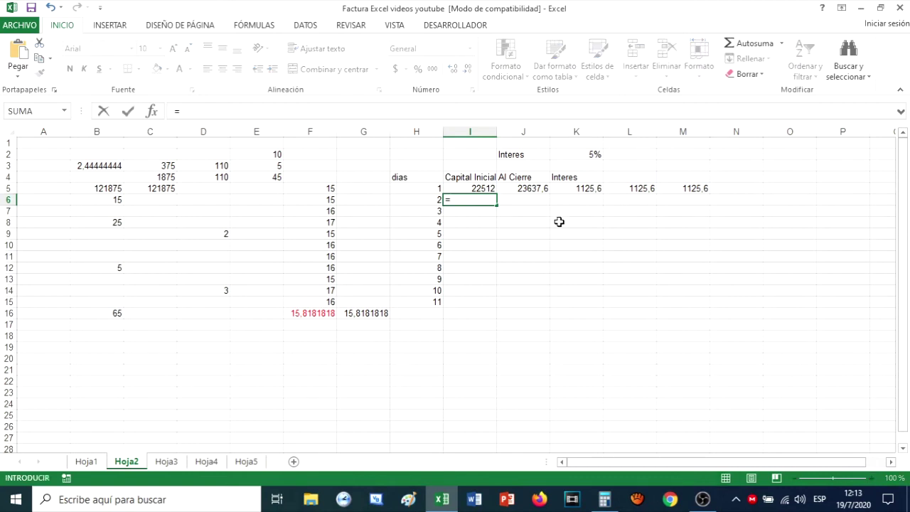
{"action": "left_click", "coordinate": [524, 187]}
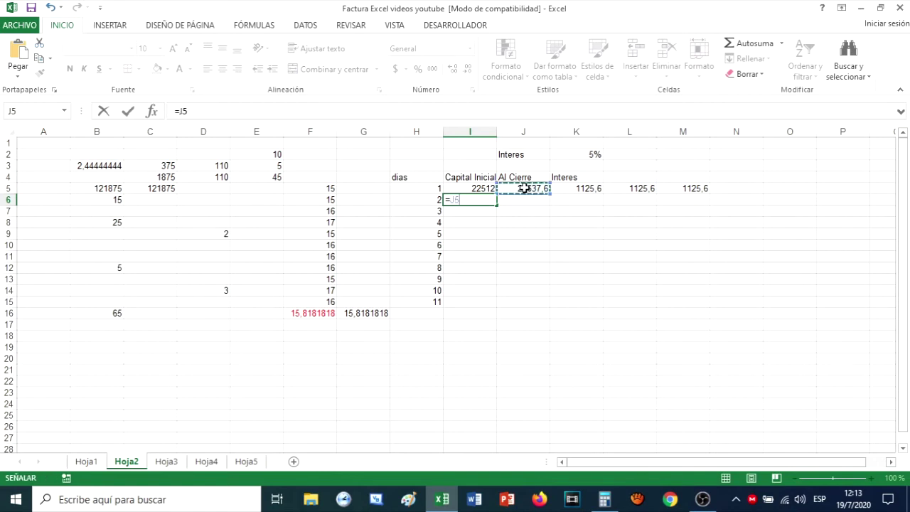
{"action": "key", "text": "Return"}
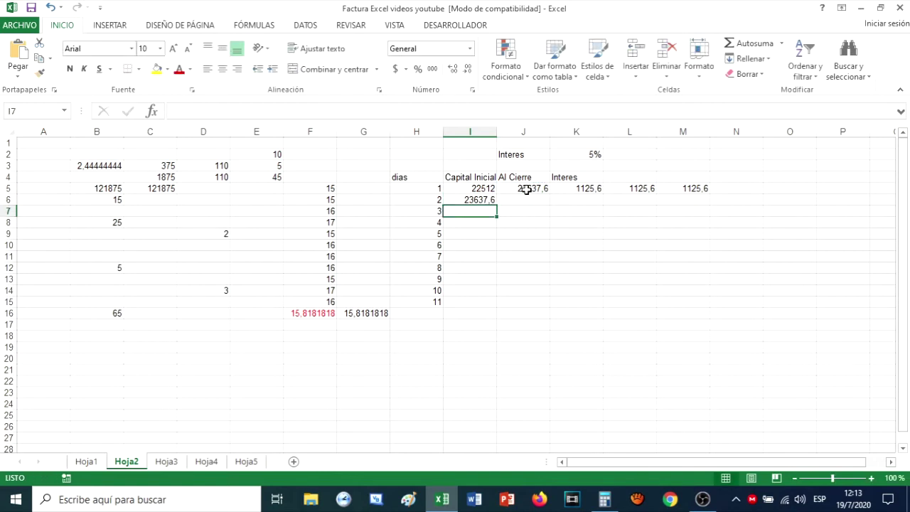
Step: Fill the initial capital formula from I6 down to I15 to cover all the remaining days
{"action": "left_click", "coordinate": [584, 187]}
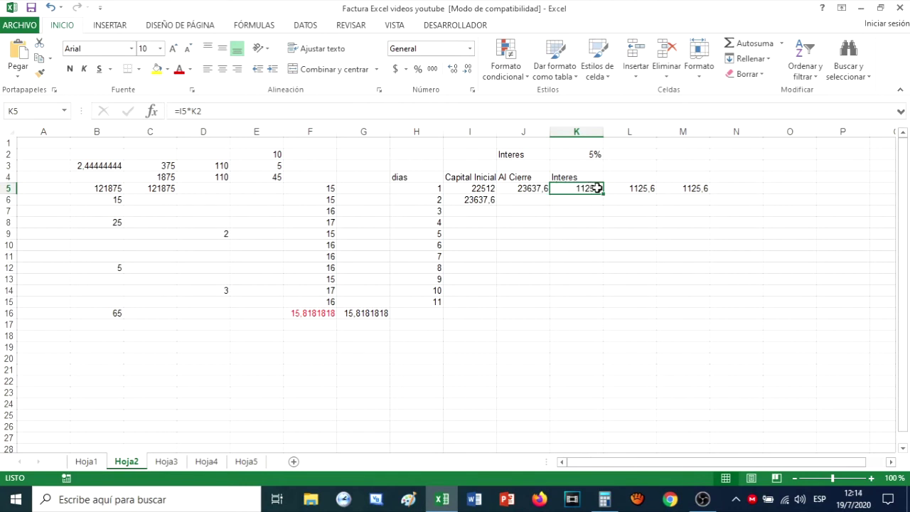
{"action": "left_click", "coordinate": [482, 201]}
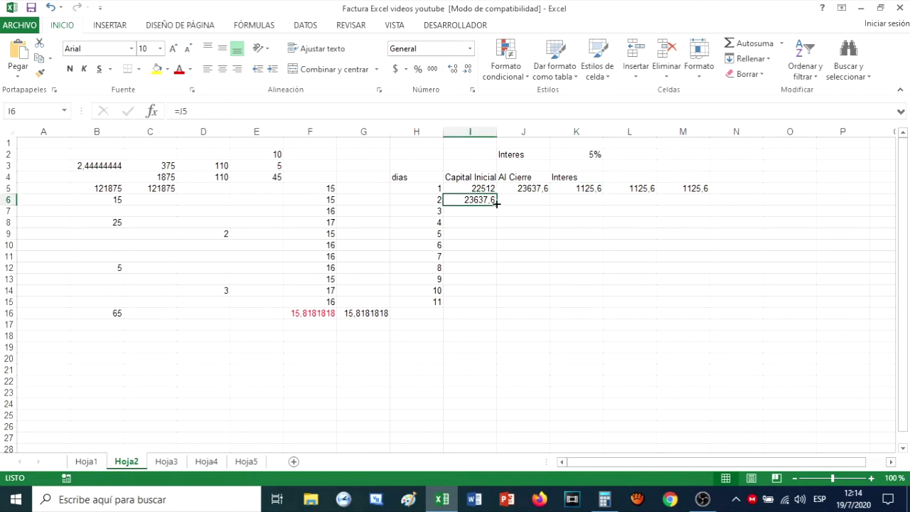
{"action": "left_click_drag", "start_coordinate": [496, 205], "coordinate": [491, 307]}
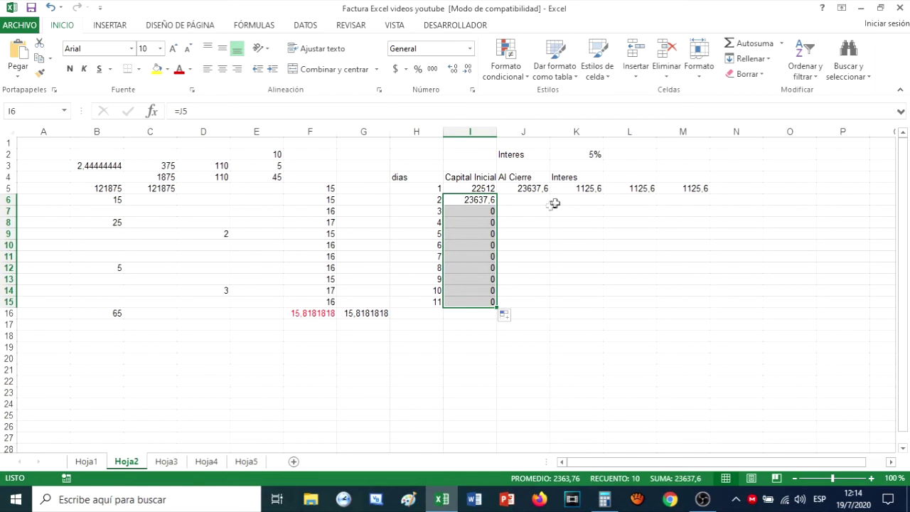
Step: Try to fill the interest formula from K5 down to K15 and check the rate references in the copied cells
{"action": "left_click", "coordinate": [577, 190]}
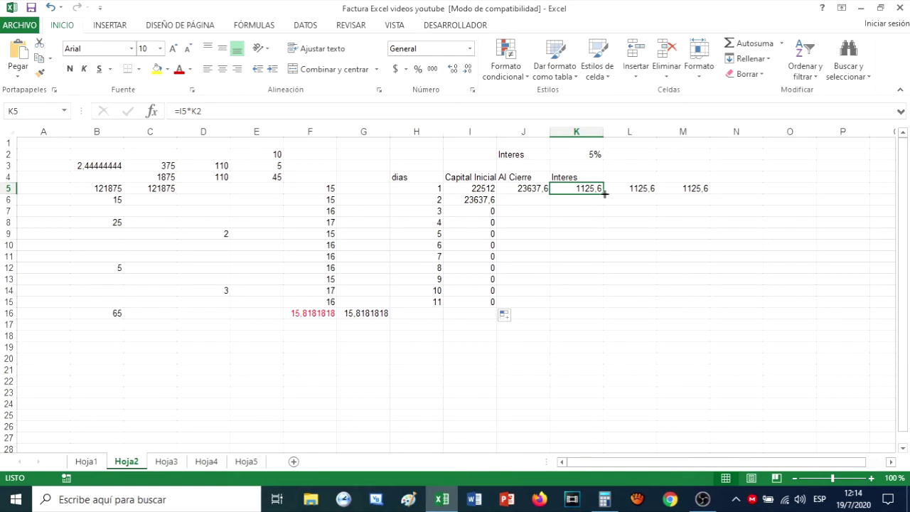
{"action": "left_click_drag", "start_coordinate": [603, 194], "coordinate": [604, 308]}
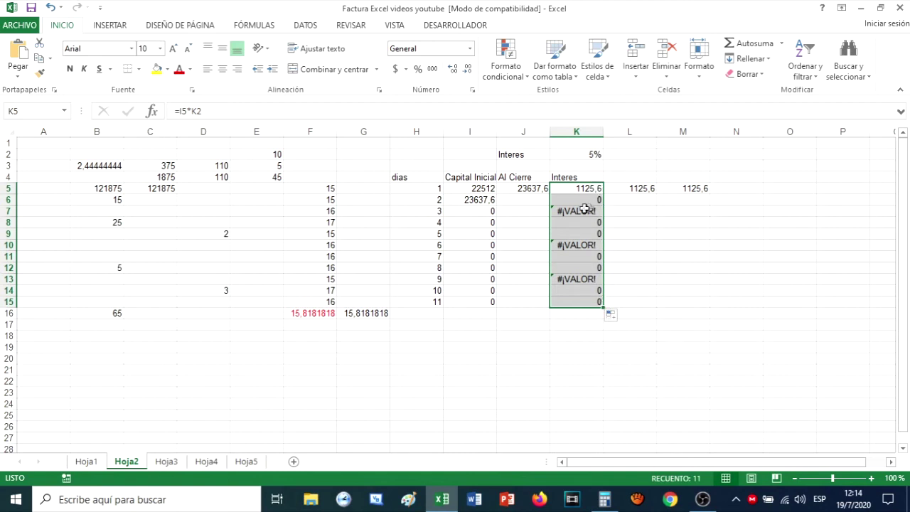
{"action": "left_click", "coordinate": [580, 211]}
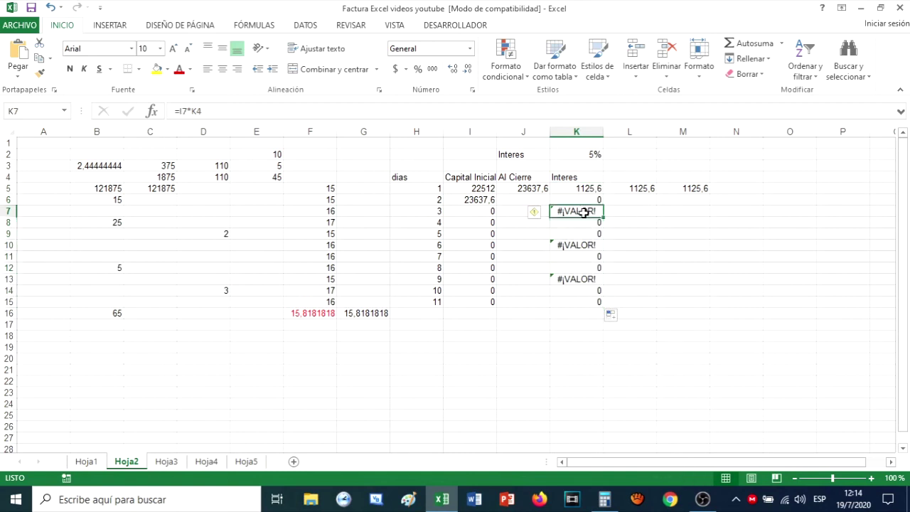
{"action": "left_click", "coordinate": [585, 200]}
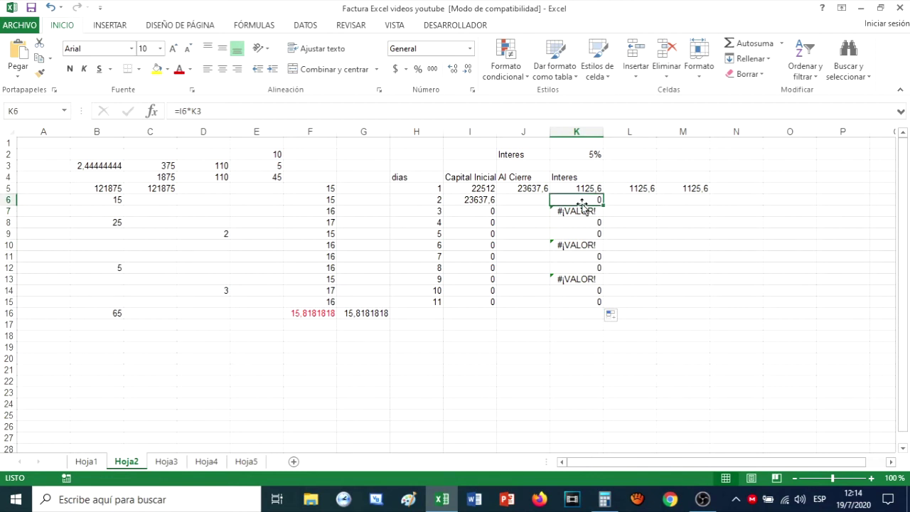
{"action": "left_click", "coordinate": [585, 189]}
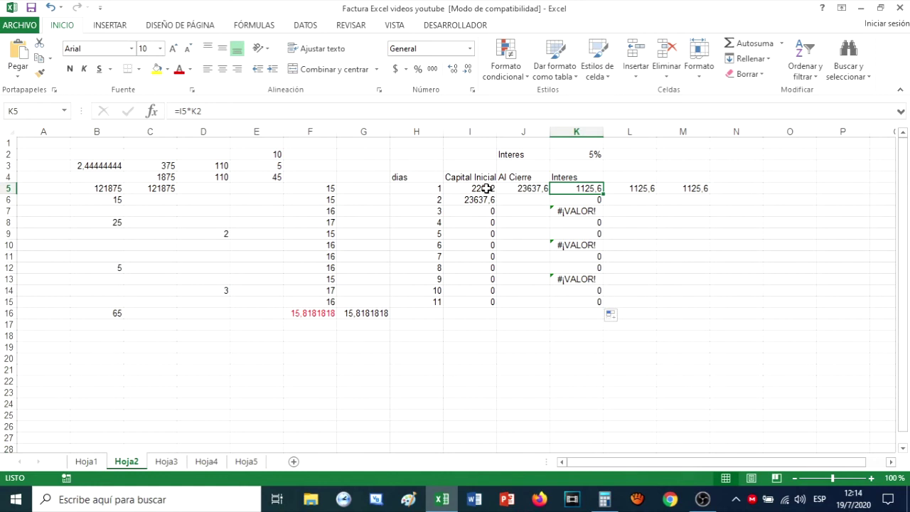
{"action": "left_click", "coordinate": [583, 201]}
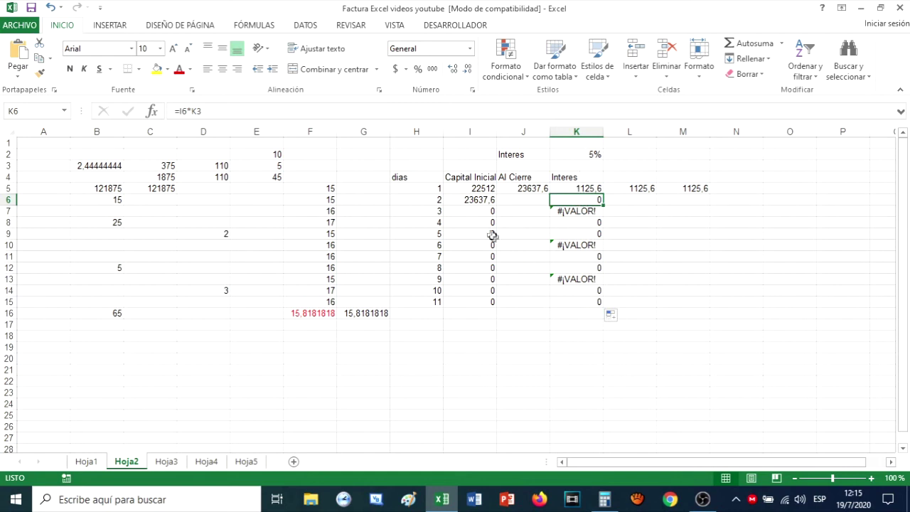
Step: Examine the copied initial capital formulas in cells I7 through I11
{"action": "left_click", "coordinate": [484, 211]}
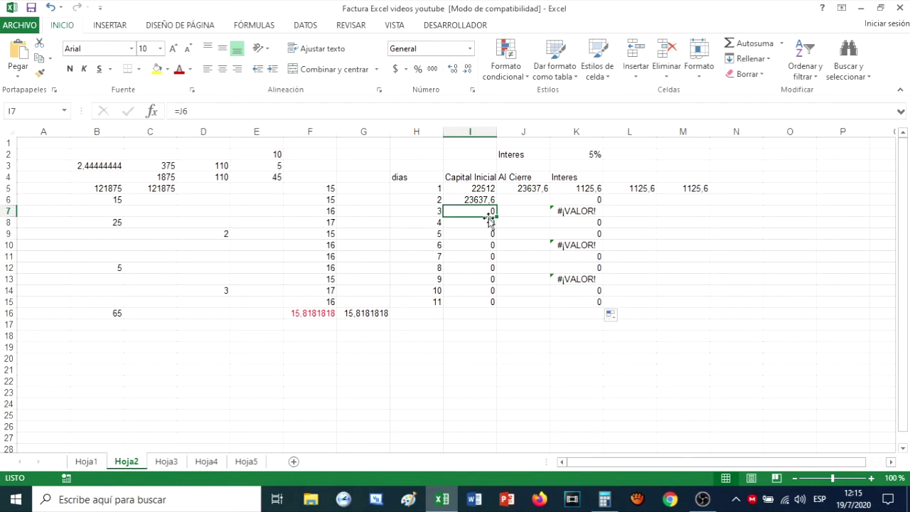
{"action": "left_click", "coordinate": [487, 224]}
{"action": "left_click", "coordinate": [483, 235]}
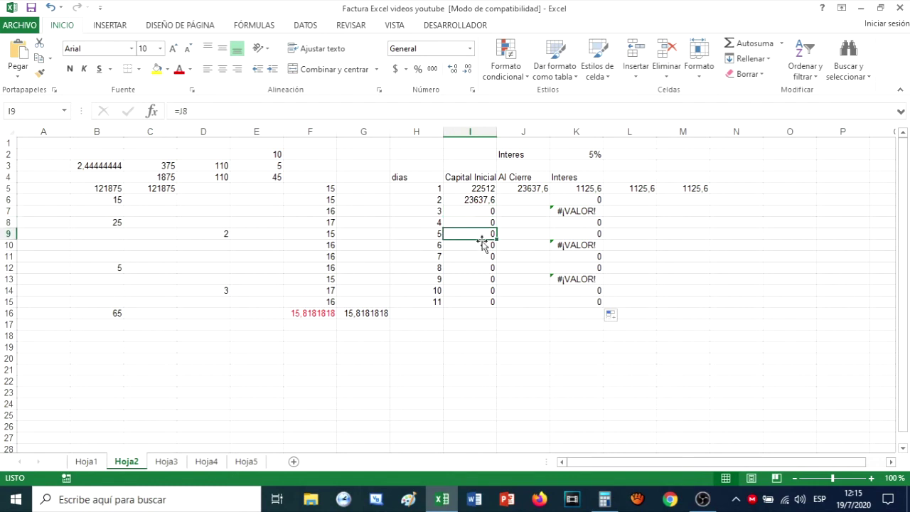
{"action": "left_click", "coordinate": [481, 245]}
{"action": "left_click", "coordinate": [478, 257]}
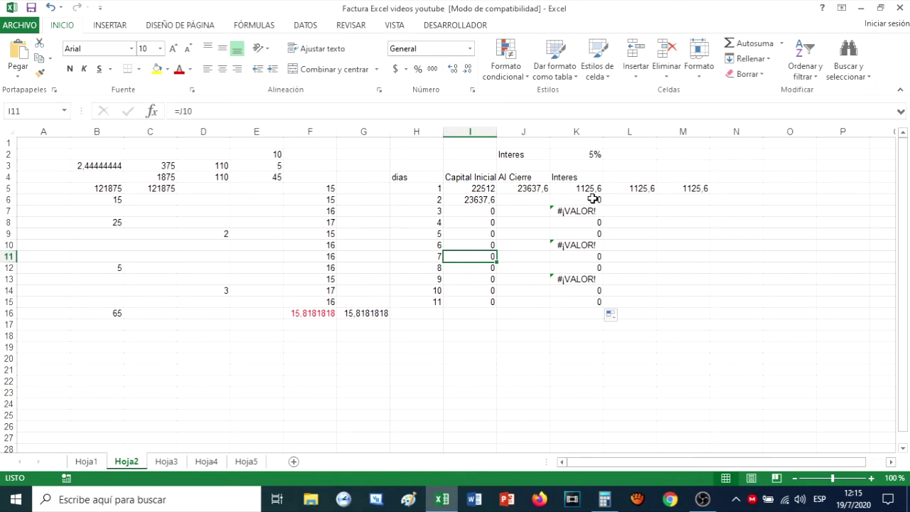
Step: Clear the copied interest formulas from K6:K15, keeping the original in K5
{"action": "left_click_drag", "start_coordinate": [589, 200], "coordinate": [598, 297]}
{"action": "key", "text": "Delete"}
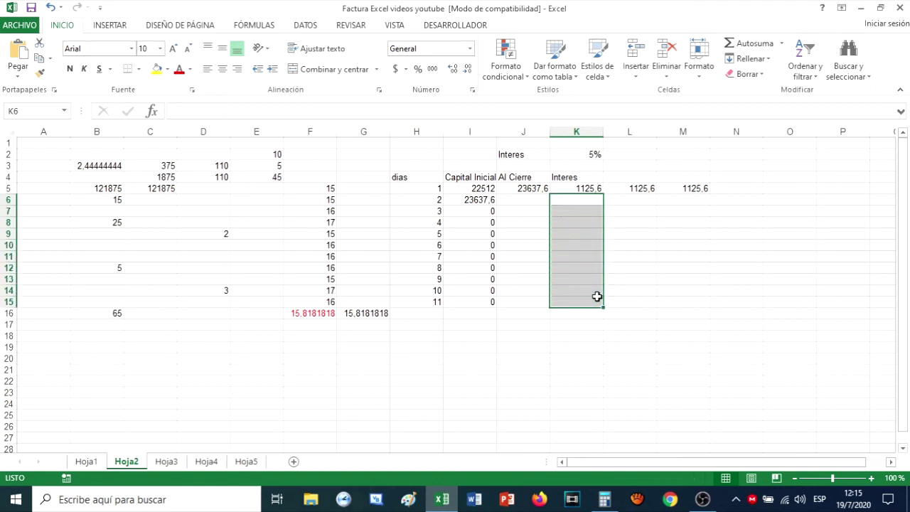
Step: Make the interest rate reference absolute in the K5 formula so that it reads =I5*$K$2
{"action": "left_click", "coordinate": [579, 189]}
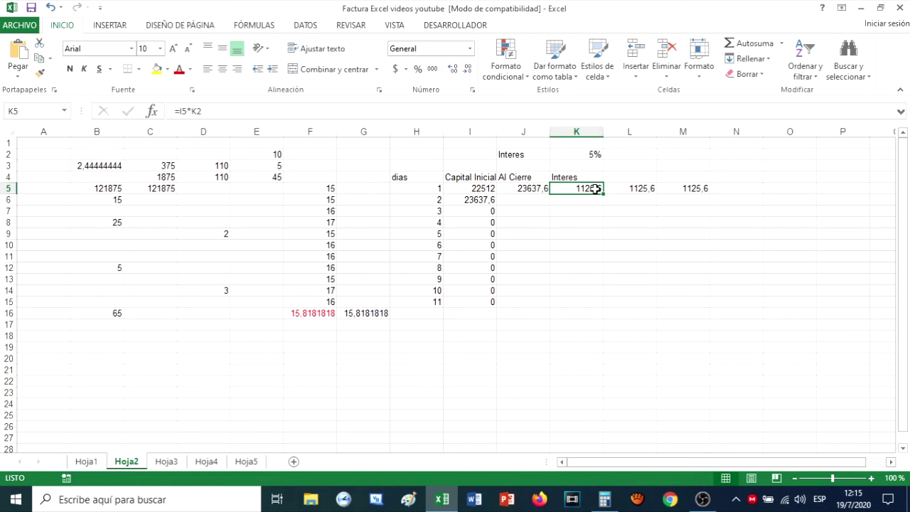
{"action": "double_click", "coordinate": [590, 189]}
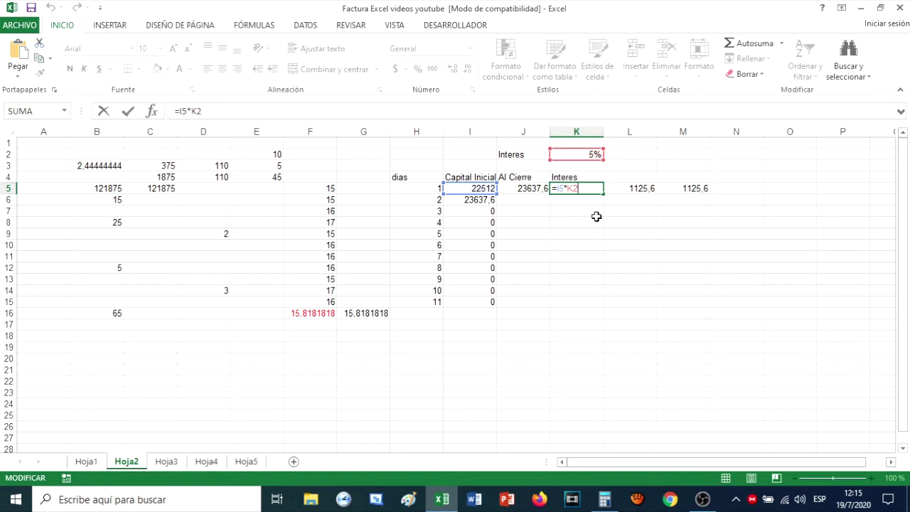
{"action": "key", "text": "Escape"}
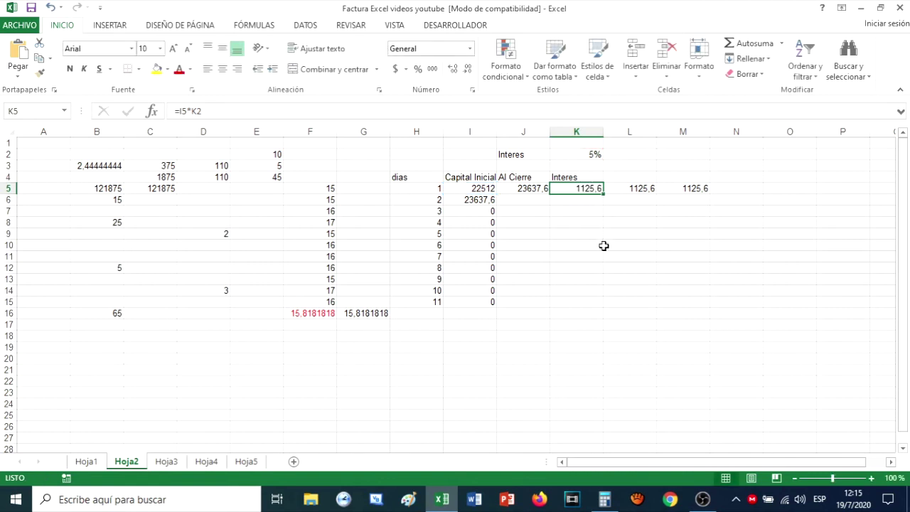
{"action": "key", "text": "F2"}
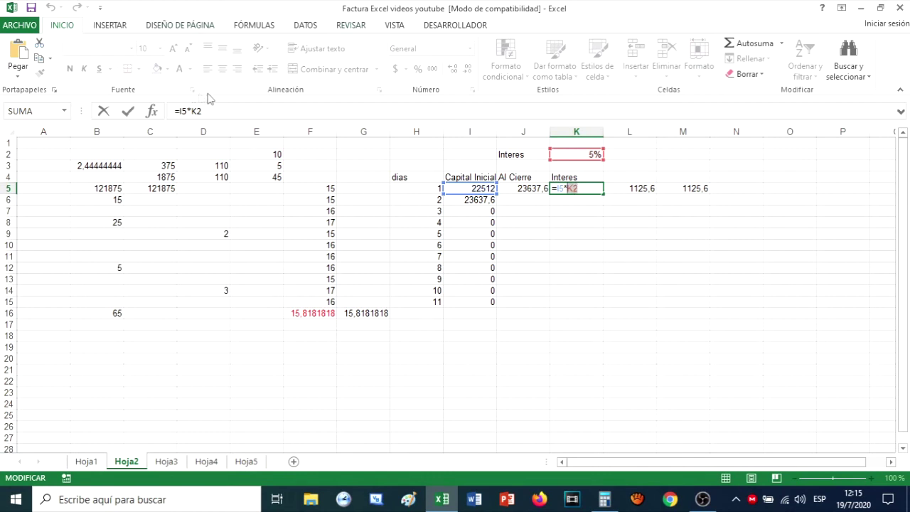
{"action": "left_click", "coordinate": [193, 113]}
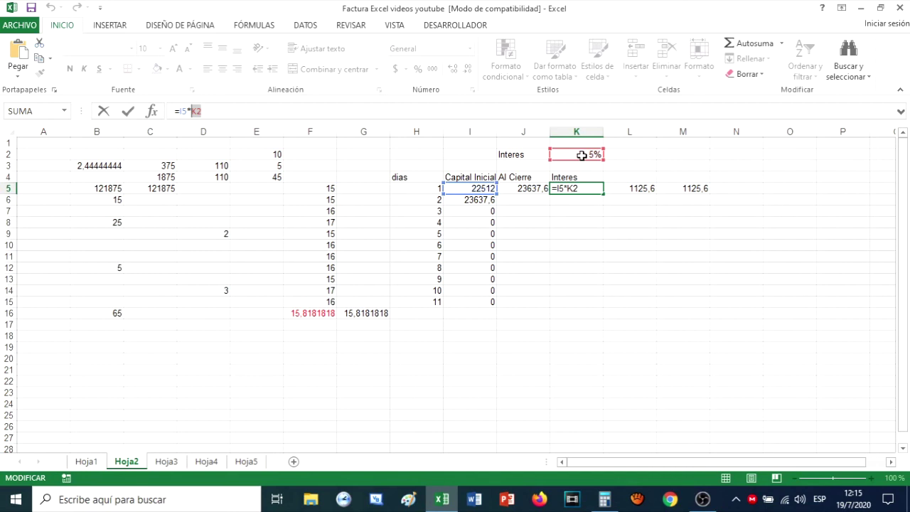
{"action": "key", "text": "F4"}
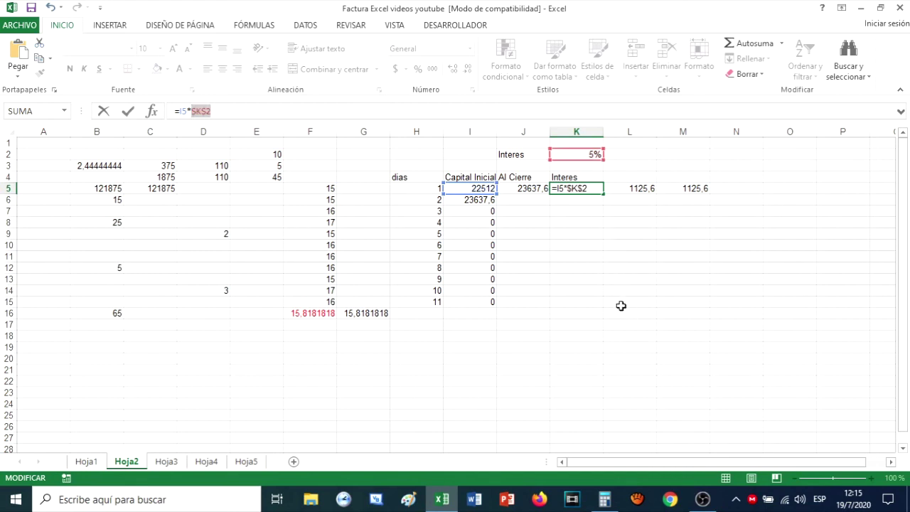
{"action": "key", "text": "Return"}
Step: Fill the interest formula with the fixed rate reference from K5 down to K15 and check the copy in K6
{"action": "left_click", "coordinate": [573, 189]}
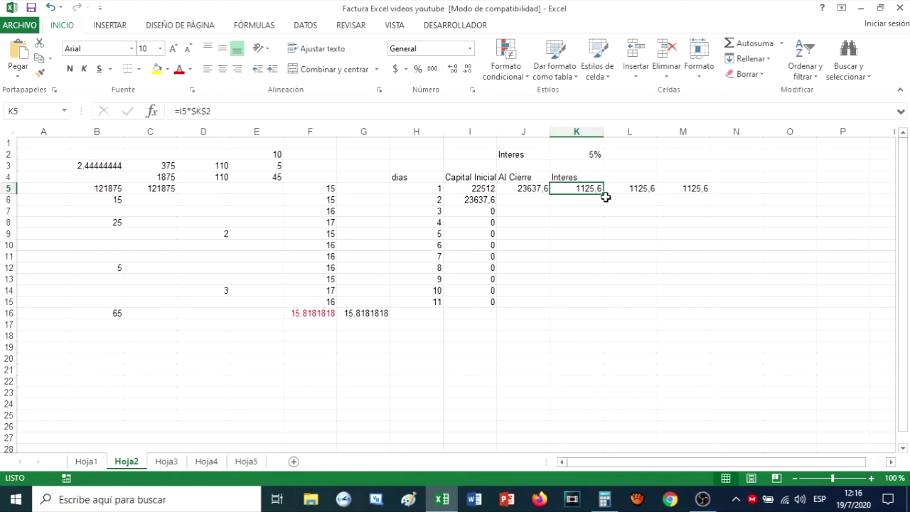
{"action": "left_click_drag", "start_coordinate": [603, 194], "coordinate": [610, 309]}
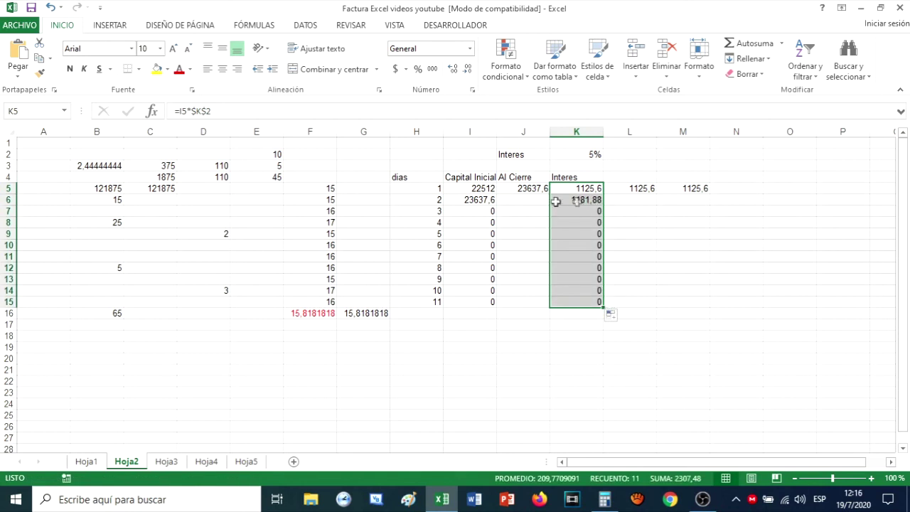
{"action": "left_click", "coordinate": [482, 199]}
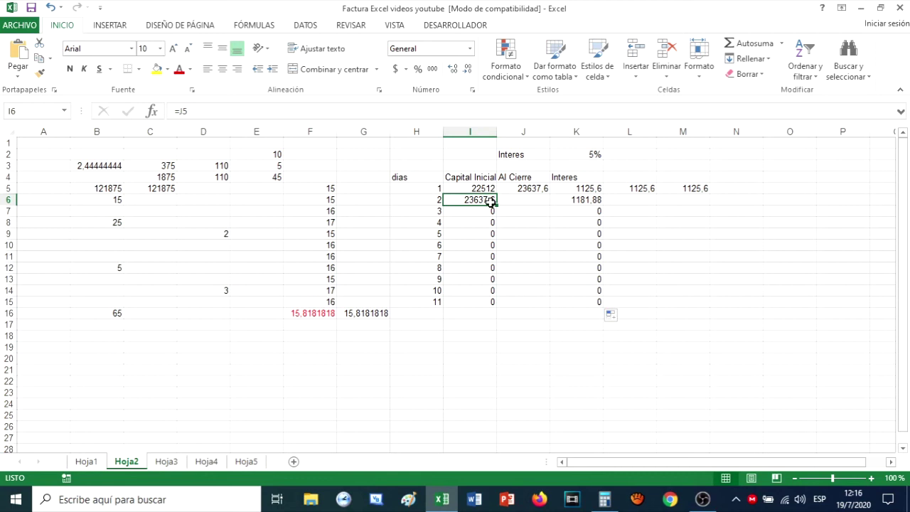
{"action": "left_click", "coordinate": [579, 201]}
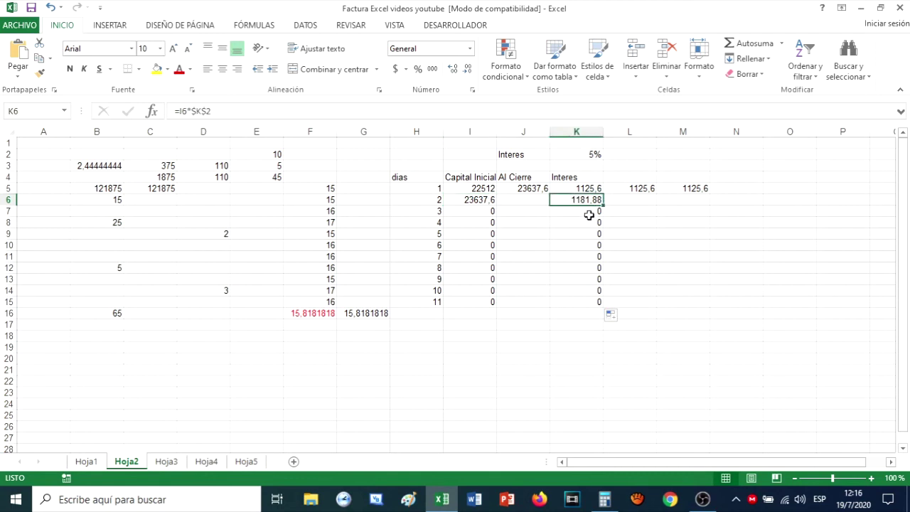
Step: Fill the closing capital formula from J5 down to J15 for all the days
{"action": "left_click", "coordinate": [525, 190]}
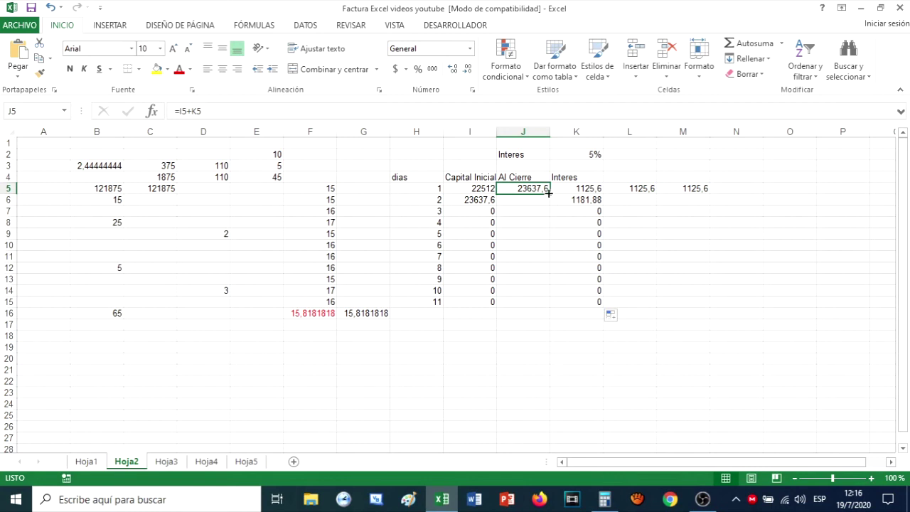
{"action": "left_click_drag", "start_coordinate": [550, 192], "coordinate": [560, 308]}
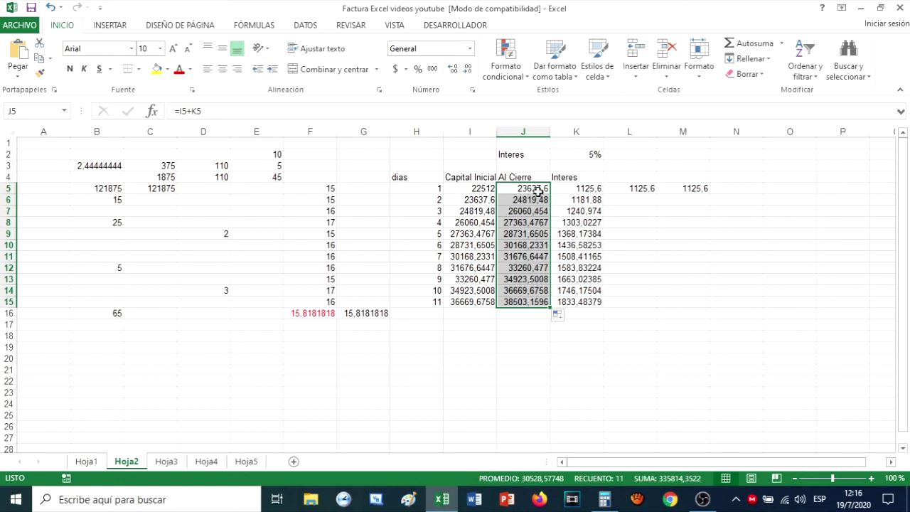
Step: Clear the table contents in I6:K15 and J5:K5, and remove the Al Cierre heading from J4
{"action": "left_click", "coordinate": [668, 235]}
{"action": "left_click_drag", "start_coordinate": [524, 189], "coordinate": [672, 219]}
{"action": "left_click_drag", "start_coordinate": [460, 199], "coordinate": [591, 305]}
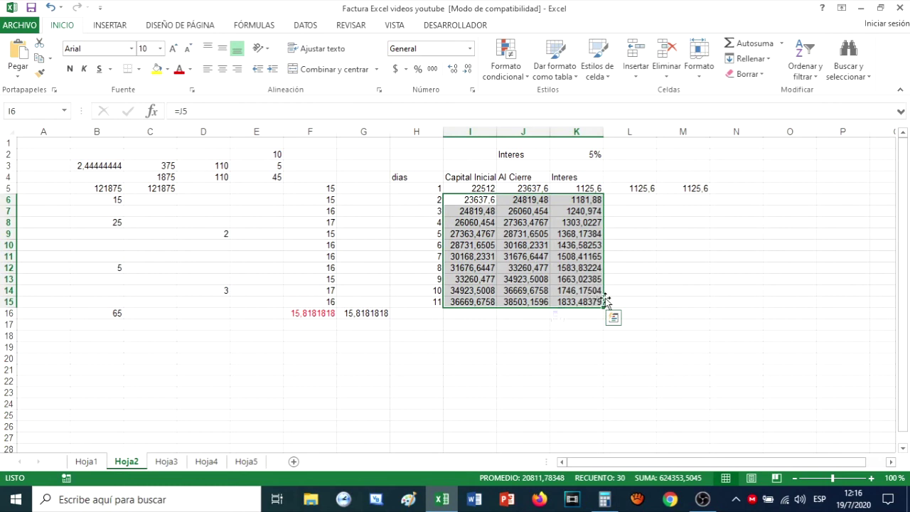
{"action": "key", "text": "Delete"}
{"action": "left_click_drag", "start_coordinate": [533, 189], "coordinate": [590, 188]}
{"action": "key", "text": "Delete"}
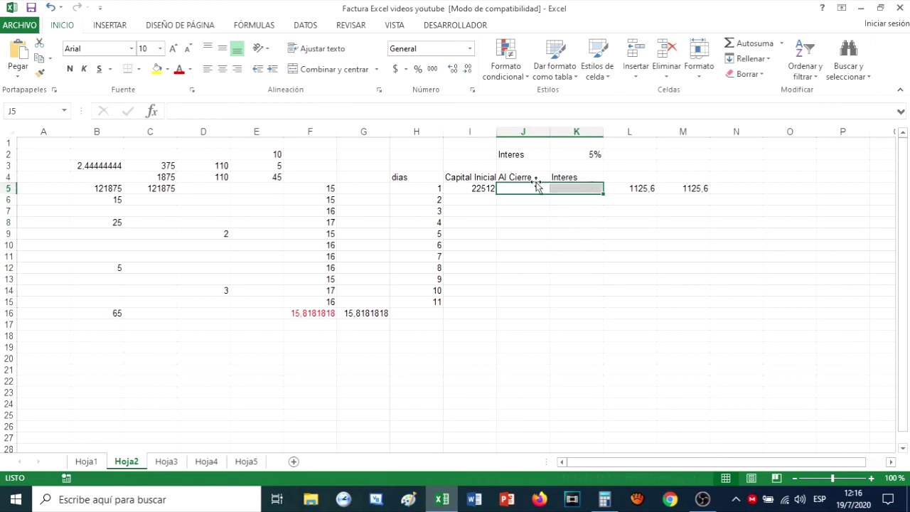
{"action": "left_click", "coordinate": [526, 178]}
{"action": "key", "text": "Delete"}
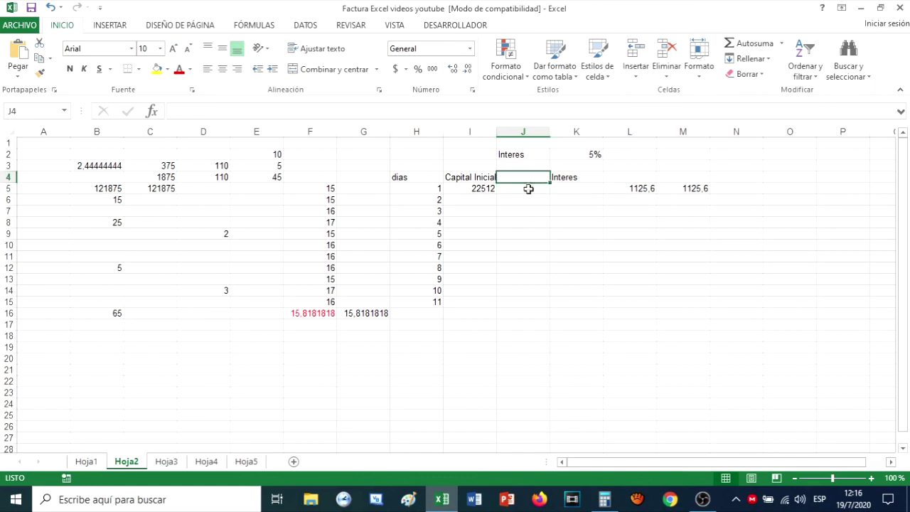
Step: Clear the extra interest calculations in L5:M5
{"action": "left_click", "coordinate": [566, 187]}
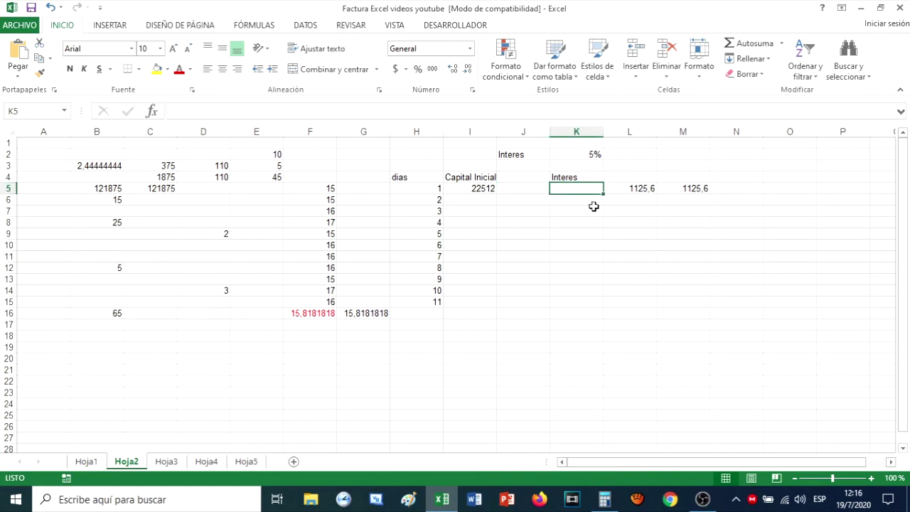
{"action": "left_click", "coordinate": [643, 188]}
{"action": "left_click_drag", "start_coordinate": [643, 189], "coordinate": [693, 188]}
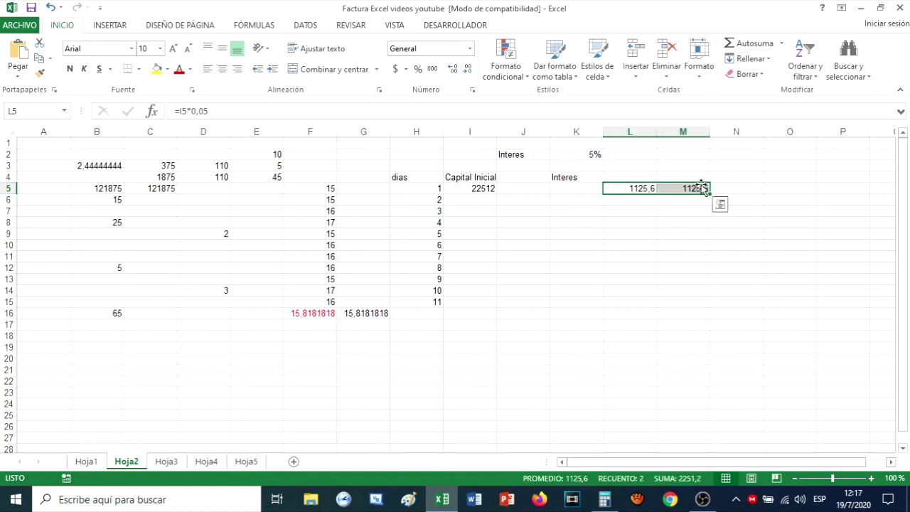
{"action": "key", "text": "Delete"}
Step: Enter the first day's interest in K5 as the formula =I5*K2
{"action": "left_click", "coordinate": [561, 189]}
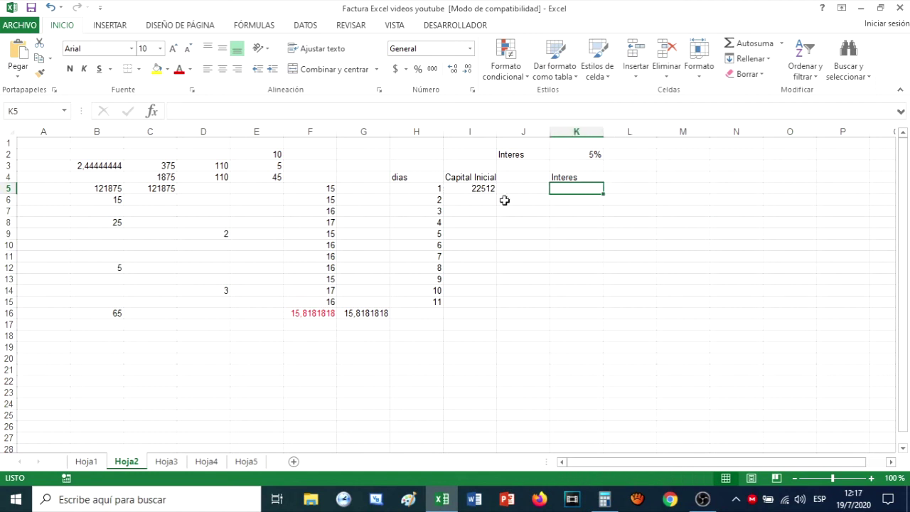
{"action": "type", "text": "="}
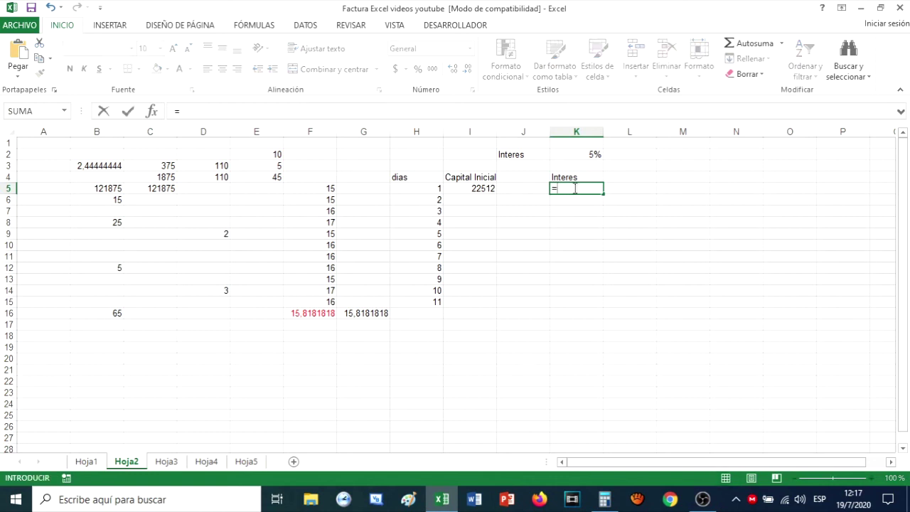
{"action": "left_click", "coordinate": [465, 194]}
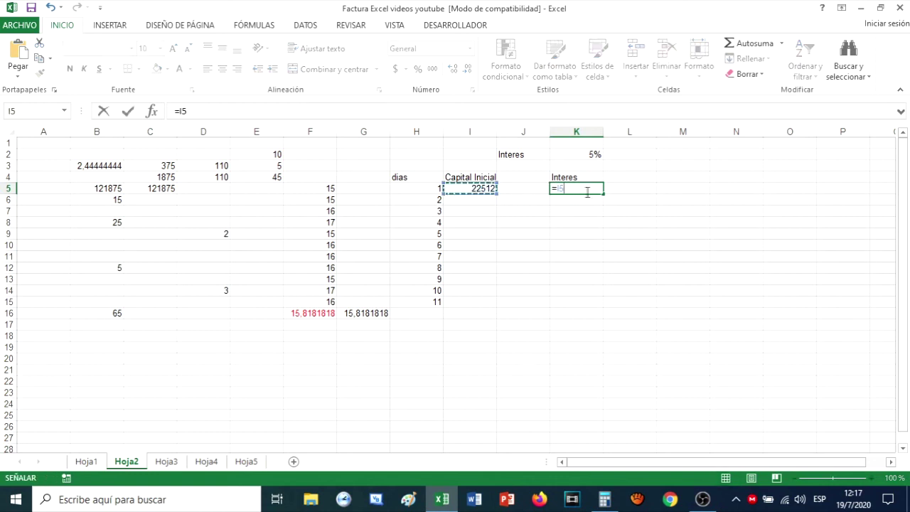
{"action": "type", "text": "*"}
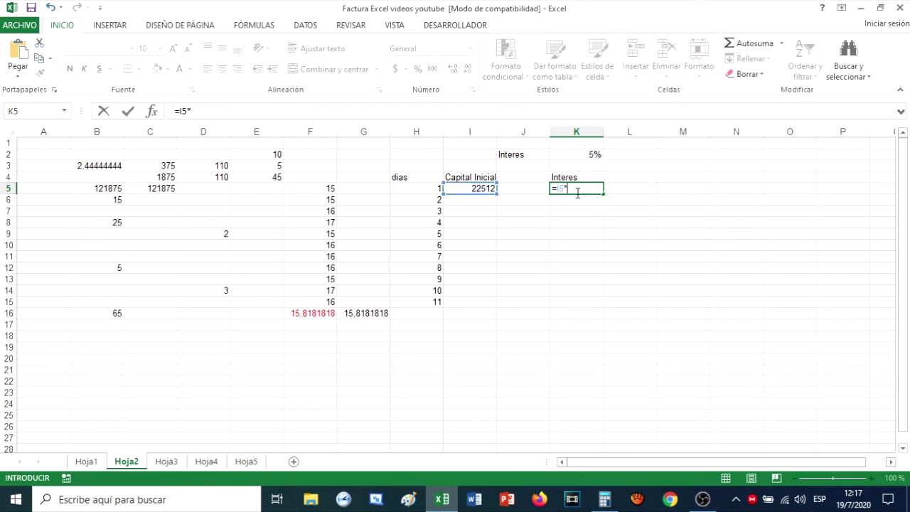
{"action": "left_click", "coordinate": [594, 153]}
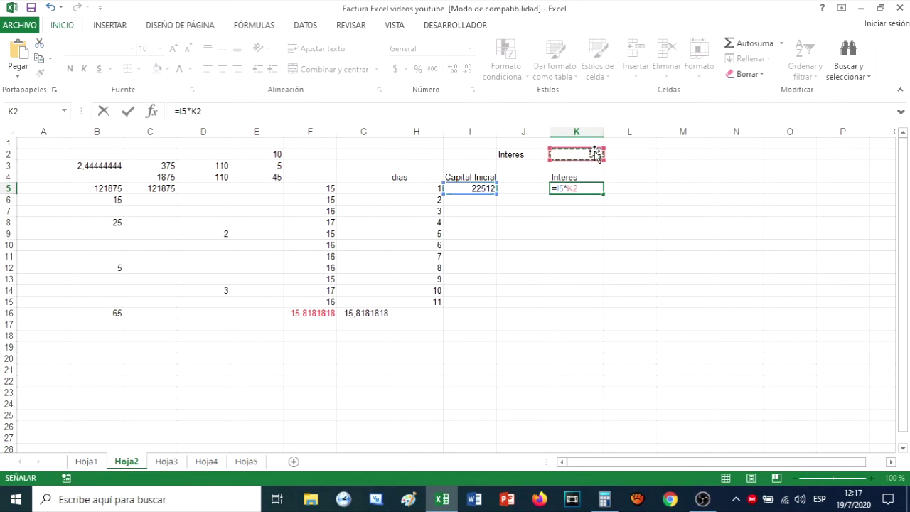
{"action": "key", "text": "Return"}
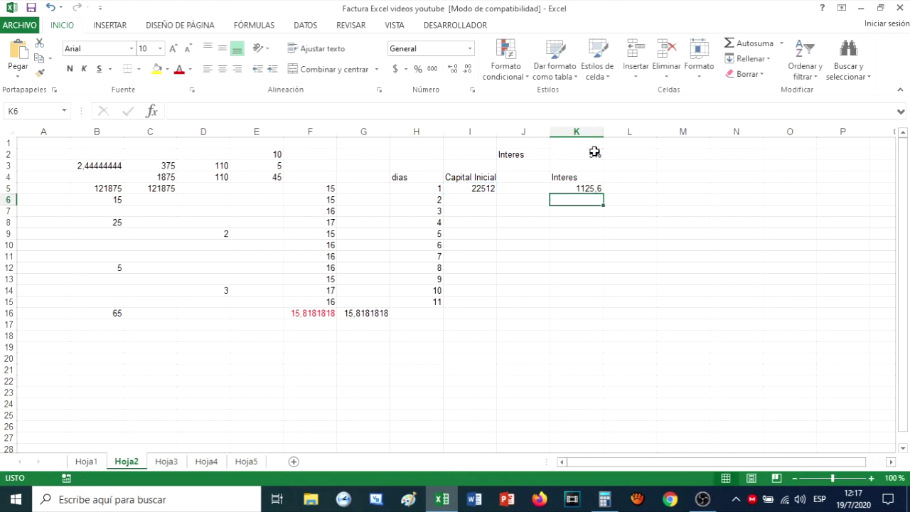
Step: Calculate the second day's initial capital in I6 with the formula =I5+K5
{"action": "left_click", "coordinate": [468, 202]}
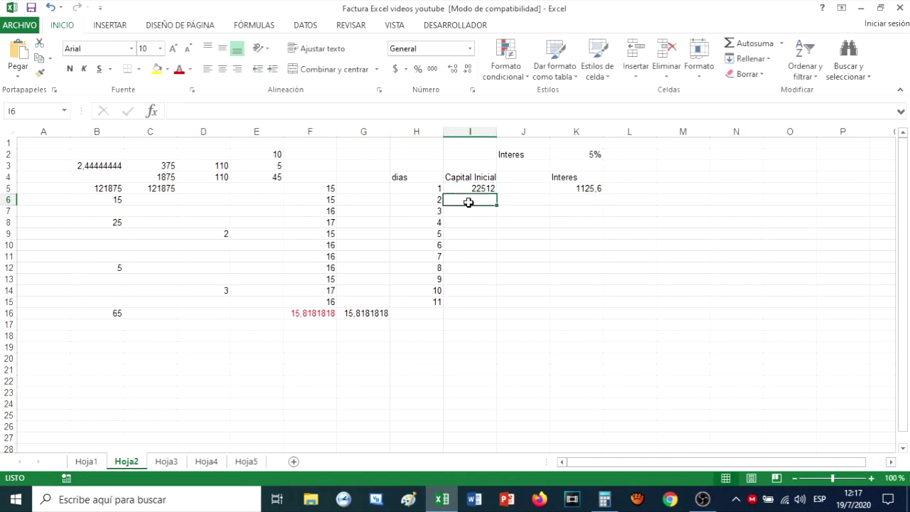
{"action": "type", "text": "="}
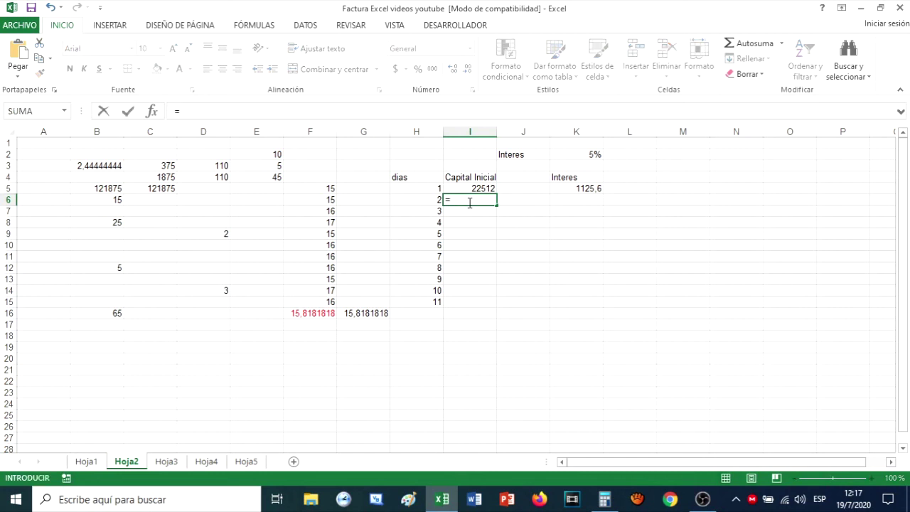
{"action": "left_click", "coordinate": [487, 188]}
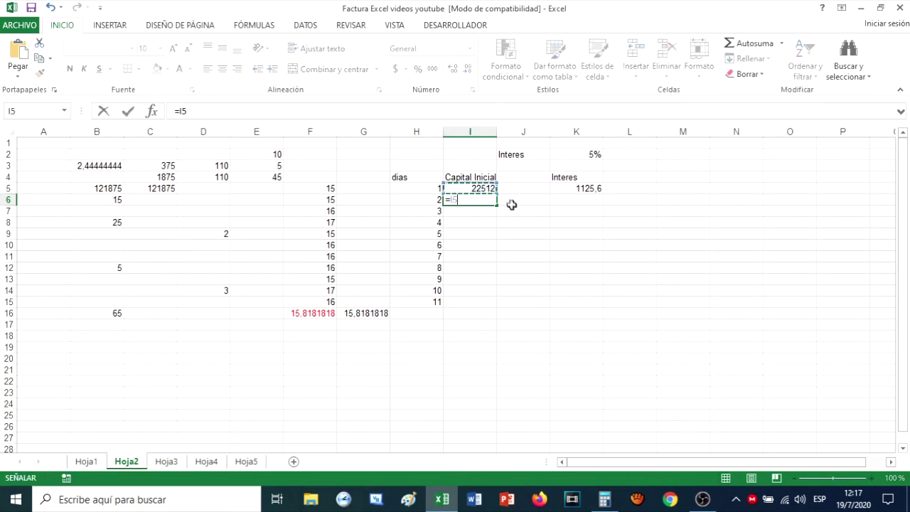
{"action": "type", "text": "+"}
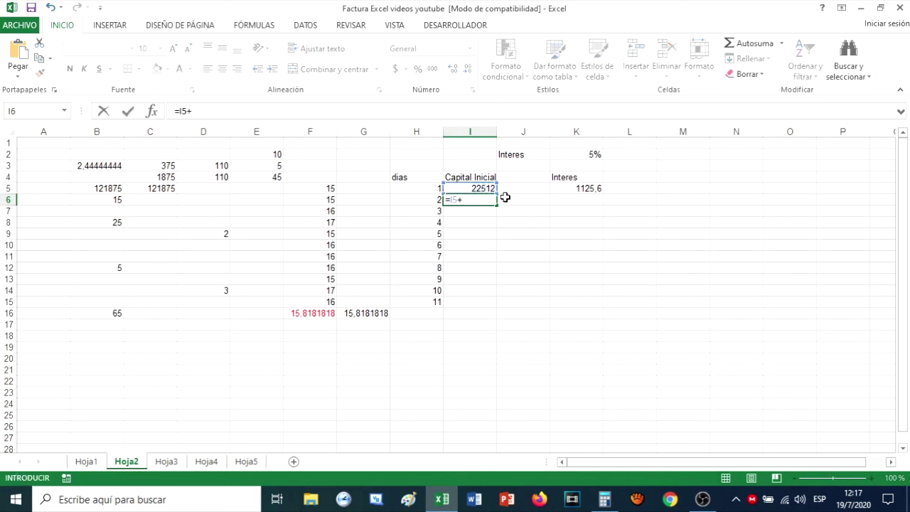
{"action": "left_click", "coordinate": [591, 189]}
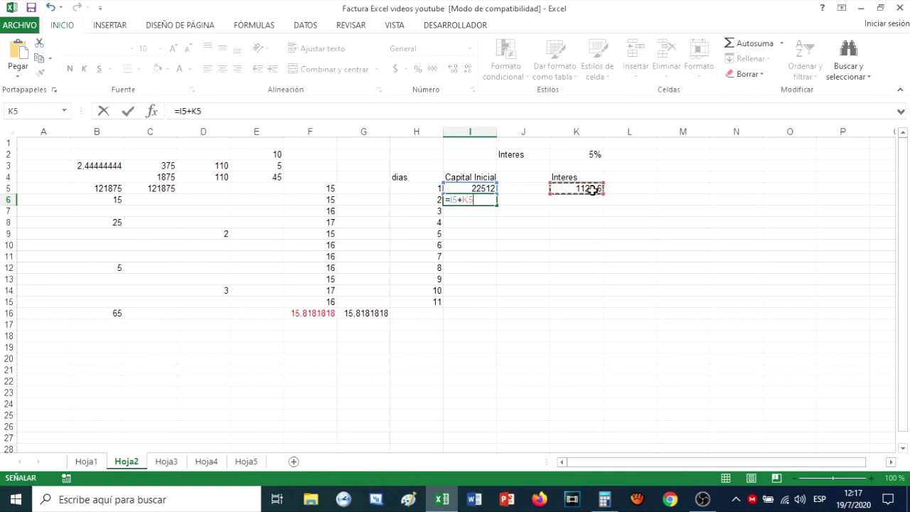
{"action": "key", "text": "Return"}
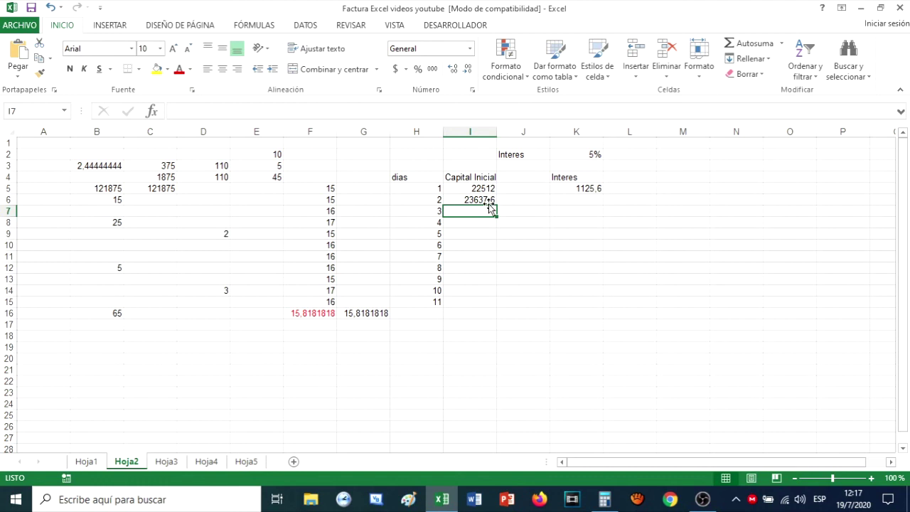
Step: Try filling the K5 interest formula into K6, inspect the references it uses, and clear the copy
{"action": "left_click", "coordinate": [581, 200]}
{"action": "left_click", "coordinate": [585, 188]}
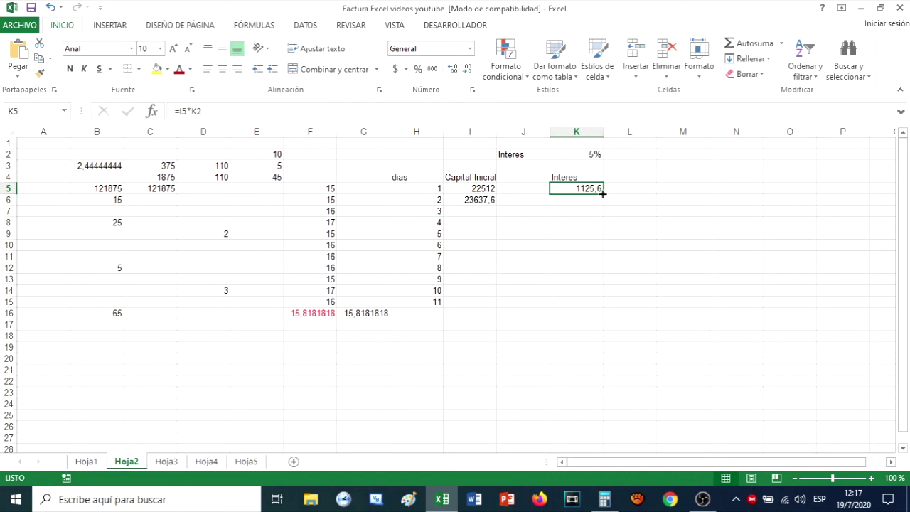
{"action": "left_click_drag", "start_coordinate": [604, 193], "coordinate": [605, 208]}
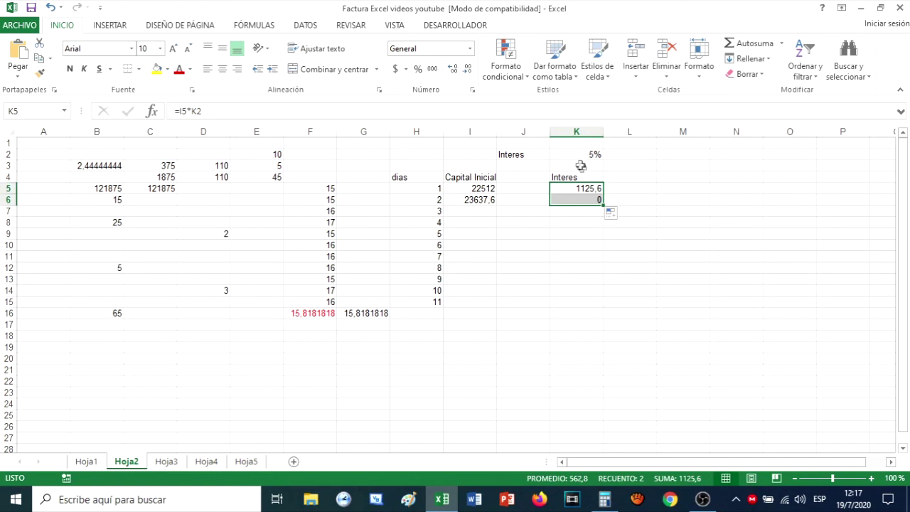
{"action": "left_click", "coordinate": [581, 189]}
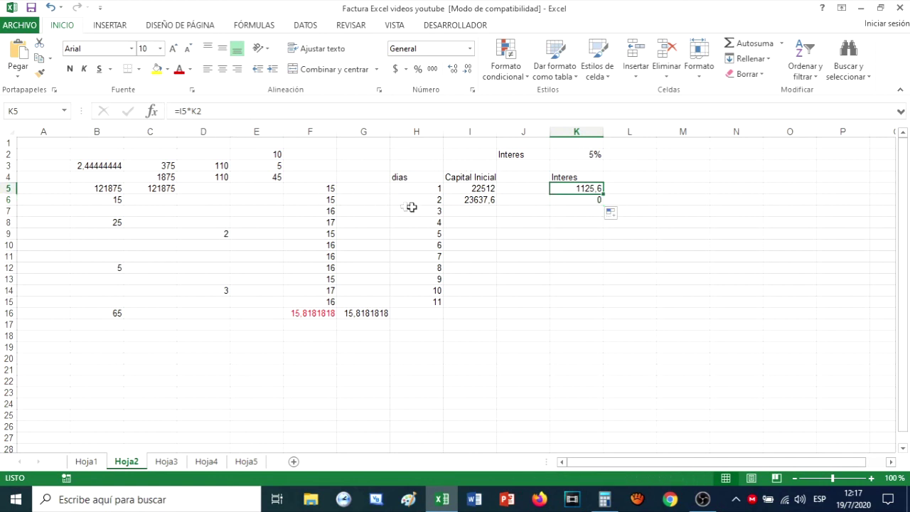
{"action": "left_click", "coordinate": [594, 200]}
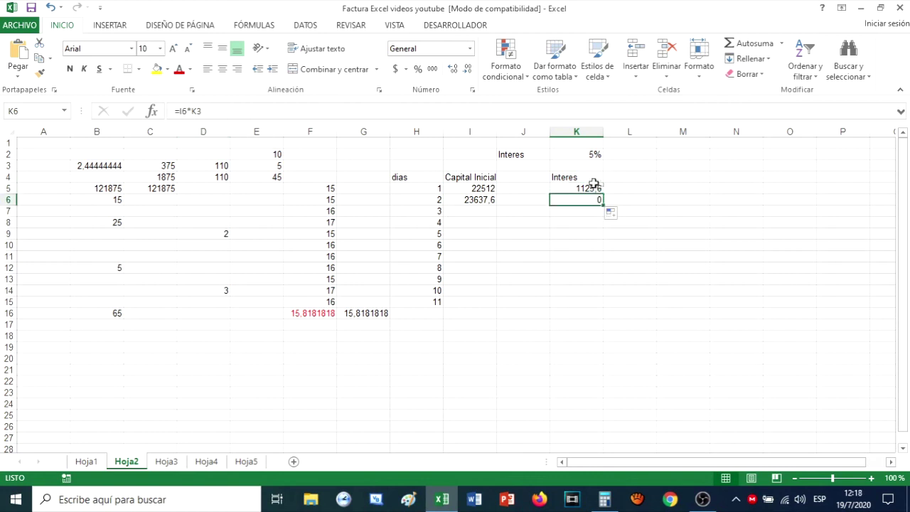
{"action": "left_click", "coordinate": [589, 167]}
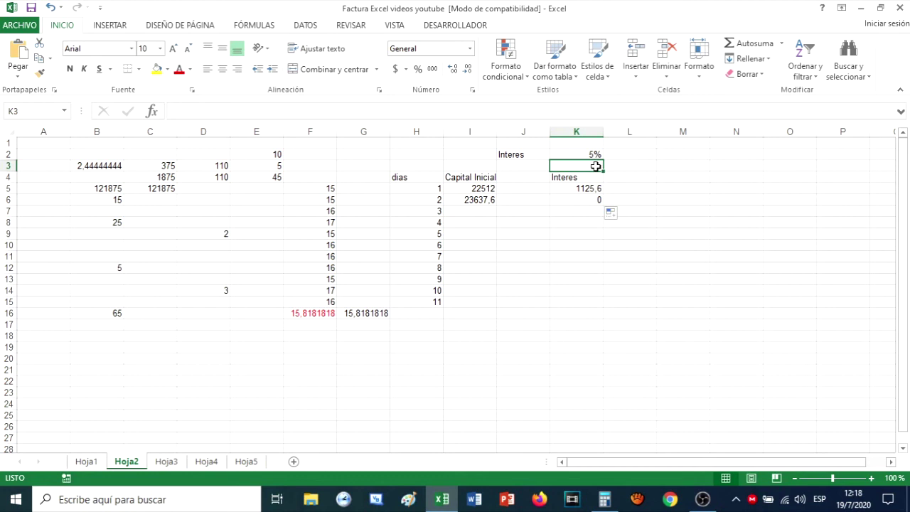
{"action": "left_click", "coordinate": [596, 200]}
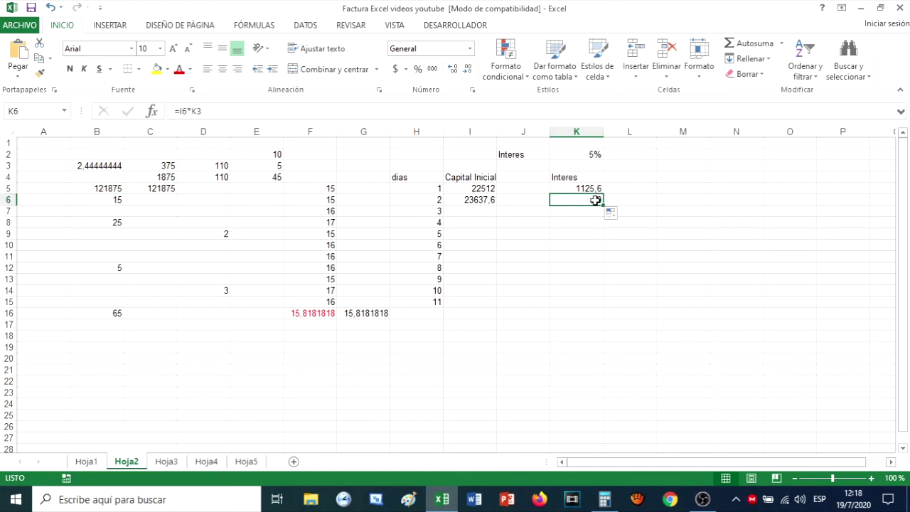
{"action": "key", "text": "Delete"}
Step: Make the rate reference in the K5 interest formula absolute so that it reads =I5*$K$2
{"action": "left_click", "coordinate": [591, 189]}
{"action": "double_click", "coordinate": [591, 189]}
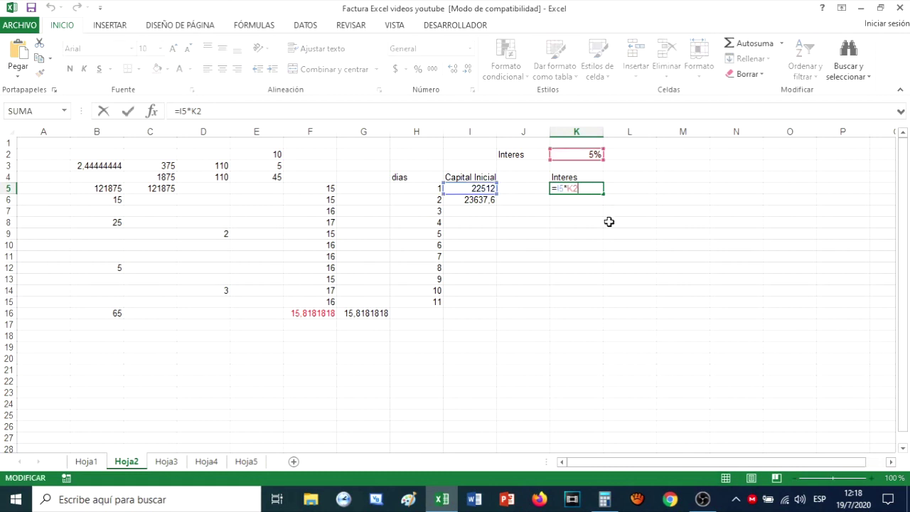
{"action": "key", "text": "Left"}
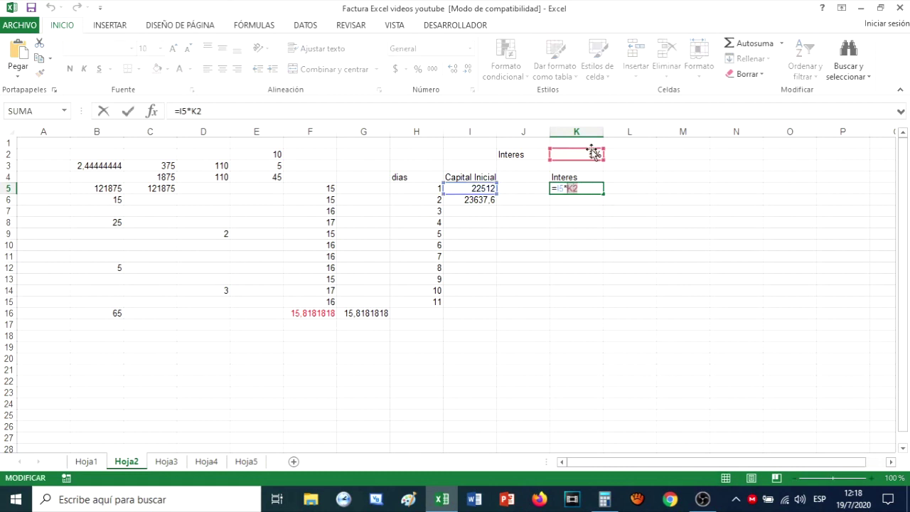
{"action": "key", "text": "F4"}
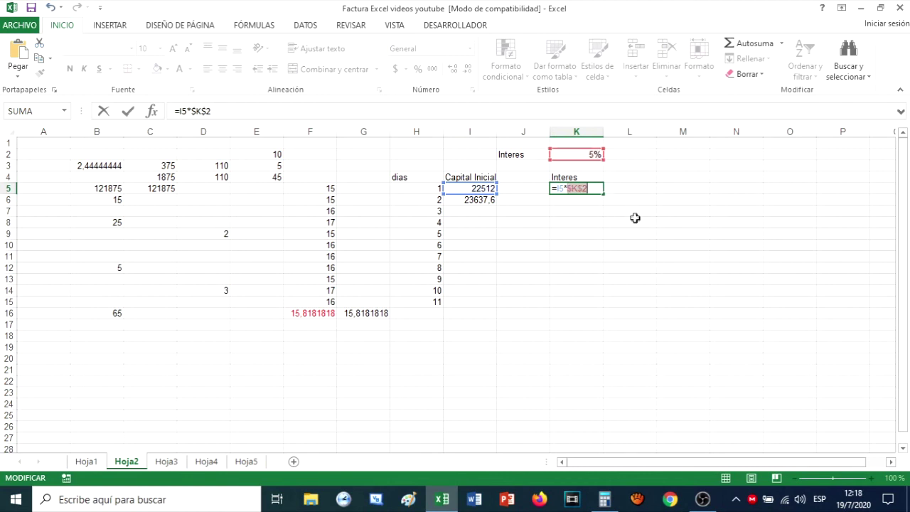
{"action": "key", "text": "Return"}
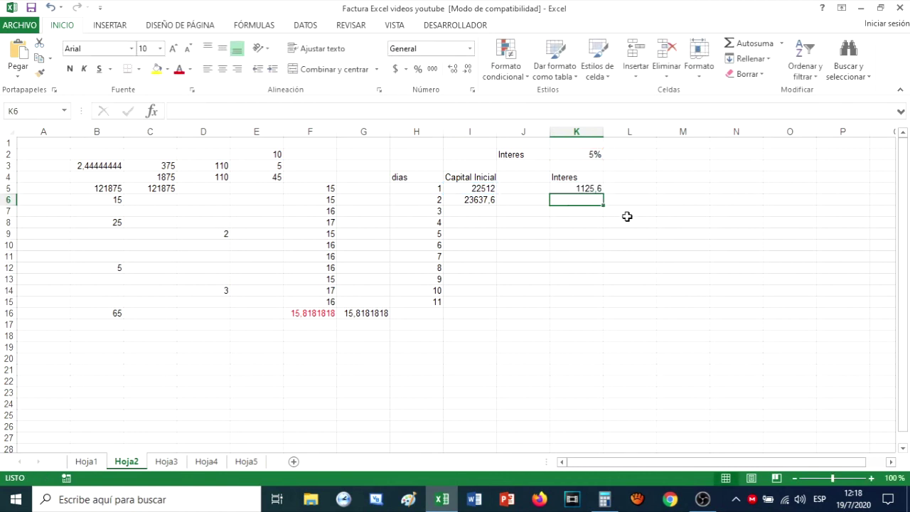
Step: Fill the interest formula from K5 down to K15 and check the rate reference in several copied cells
{"action": "left_click", "coordinate": [590, 187]}
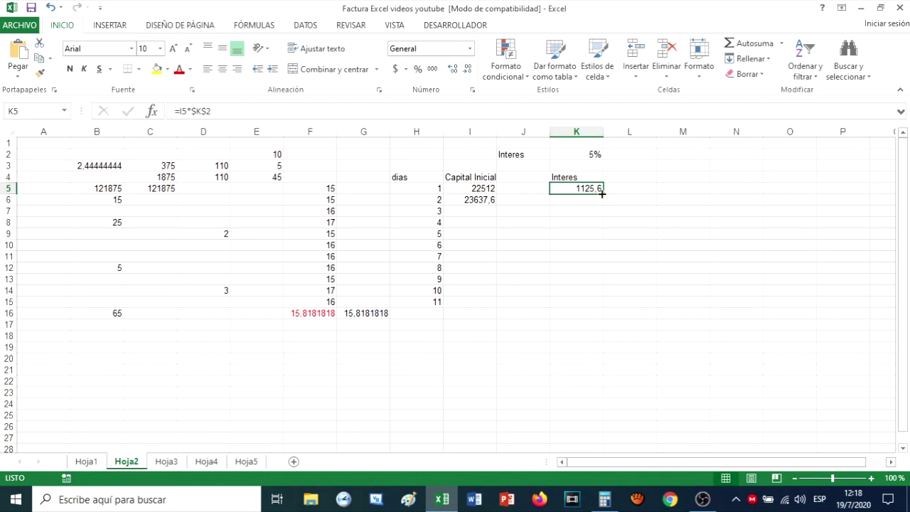
{"action": "left_click_drag", "start_coordinate": [604, 194], "coordinate": [608, 311]}
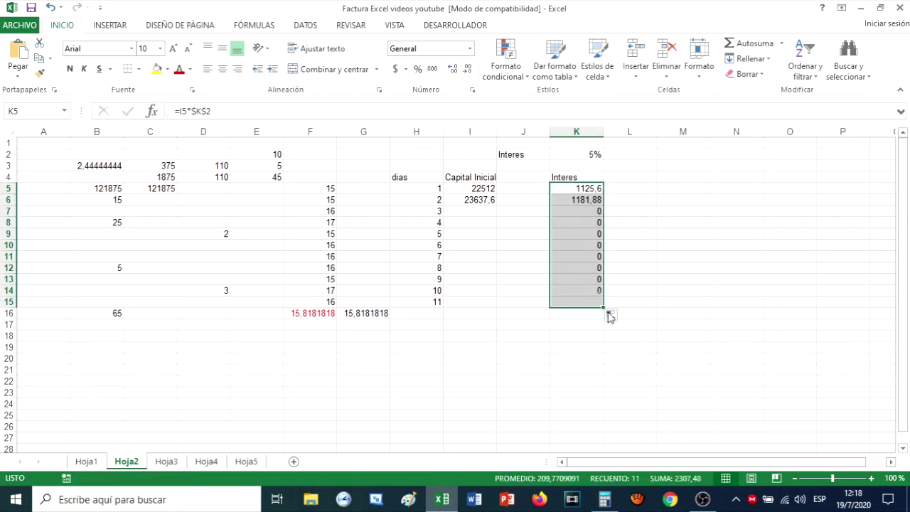
{"action": "left_click", "coordinate": [593, 212]}
{"action": "left_click", "coordinate": [594, 235]}
{"action": "left_click", "coordinate": [591, 269]}
{"action": "left_click", "coordinate": [589, 279]}
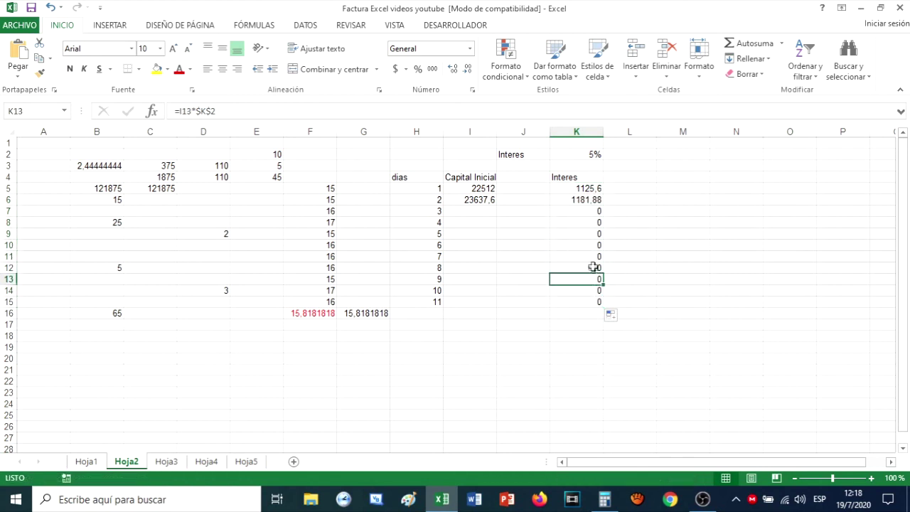
{"action": "left_click", "coordinate": [583, 222]}
{"action": "left_click", "coordinate": [583, 211]}
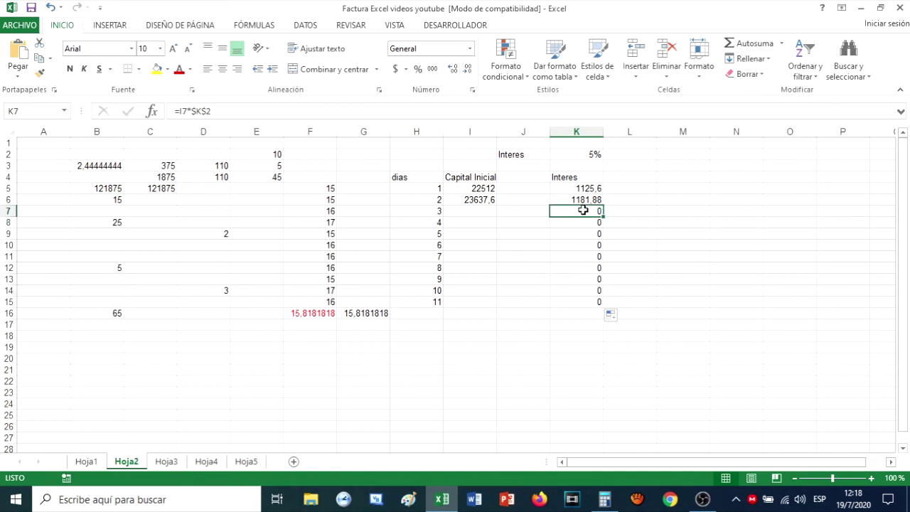
Step: Fill the initial capital formula from I6 down to I15 and check the copy in I7
{"action": "left_click", "coordinate": [476, 201]}
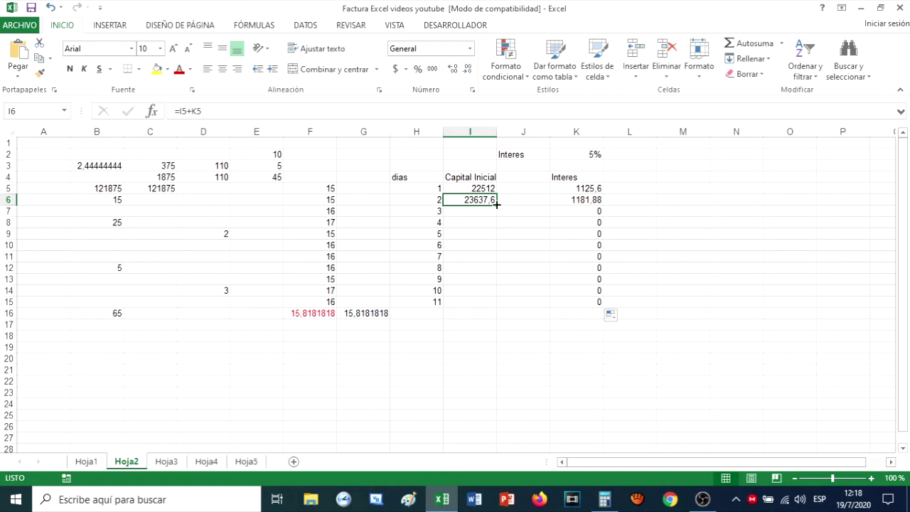
{"action": "left_click_drag", "start_coordinate": [497, 205], "coordinate": [497, 307]}
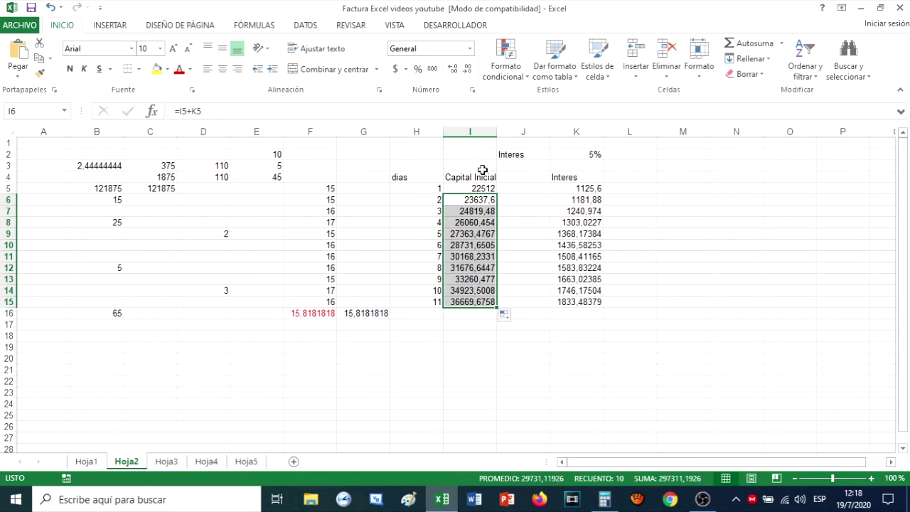
{"action": "left_click", "coordinate": [464, 213]}
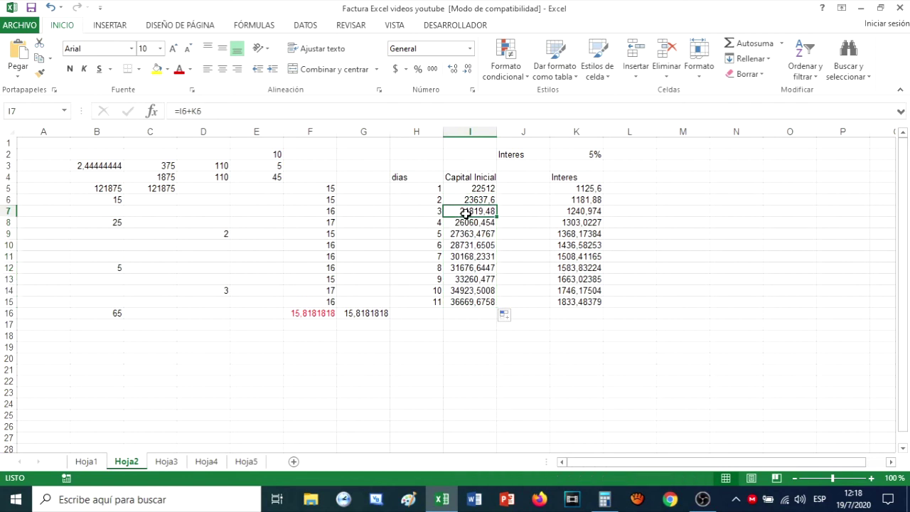